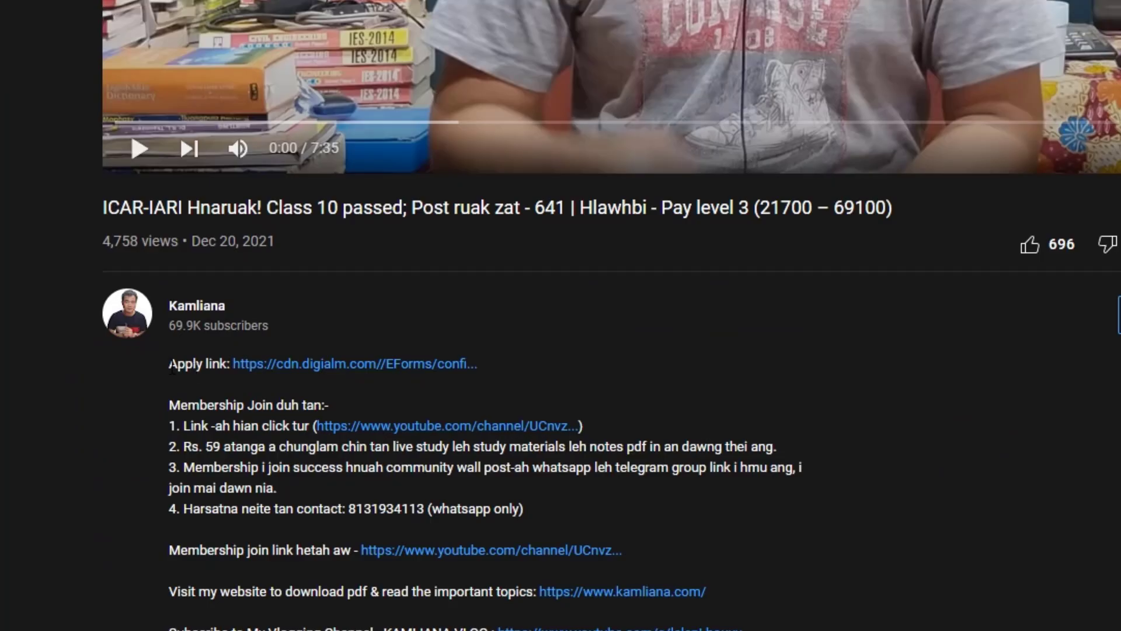
Open the ICAR-IARI application link given in the video's description
{"action": "left_click_drag", "start_coordinate": [170, 367], "coordinate": [527, 371]}
{"action": "left_click", "coordinate": [593, 370]}
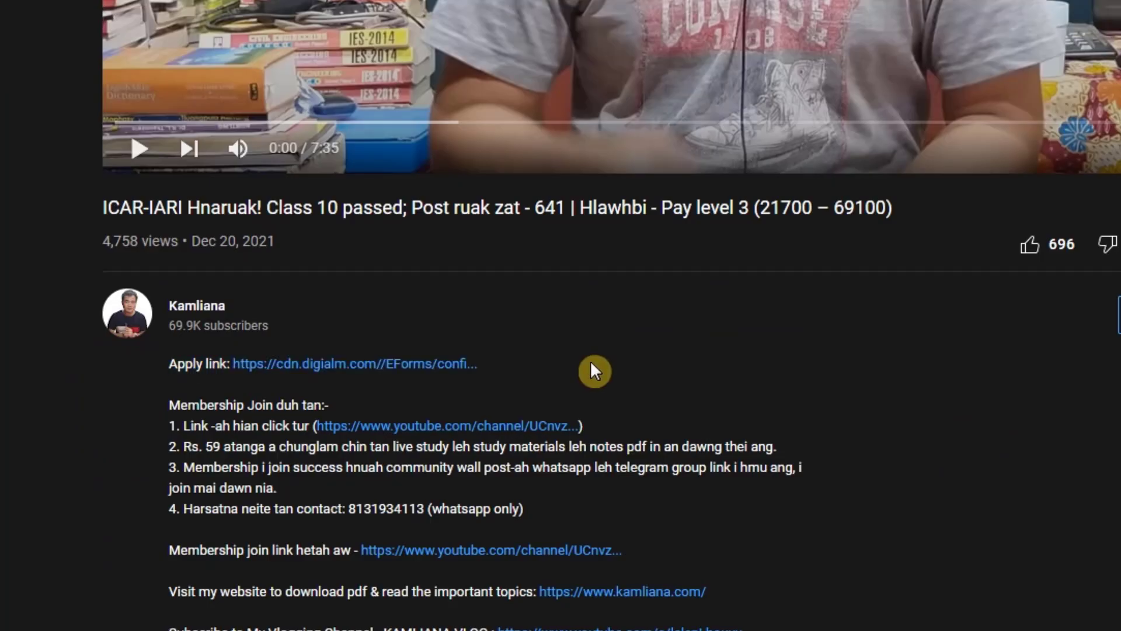
{"action": "left_click", "coordinate": [344, 372]}
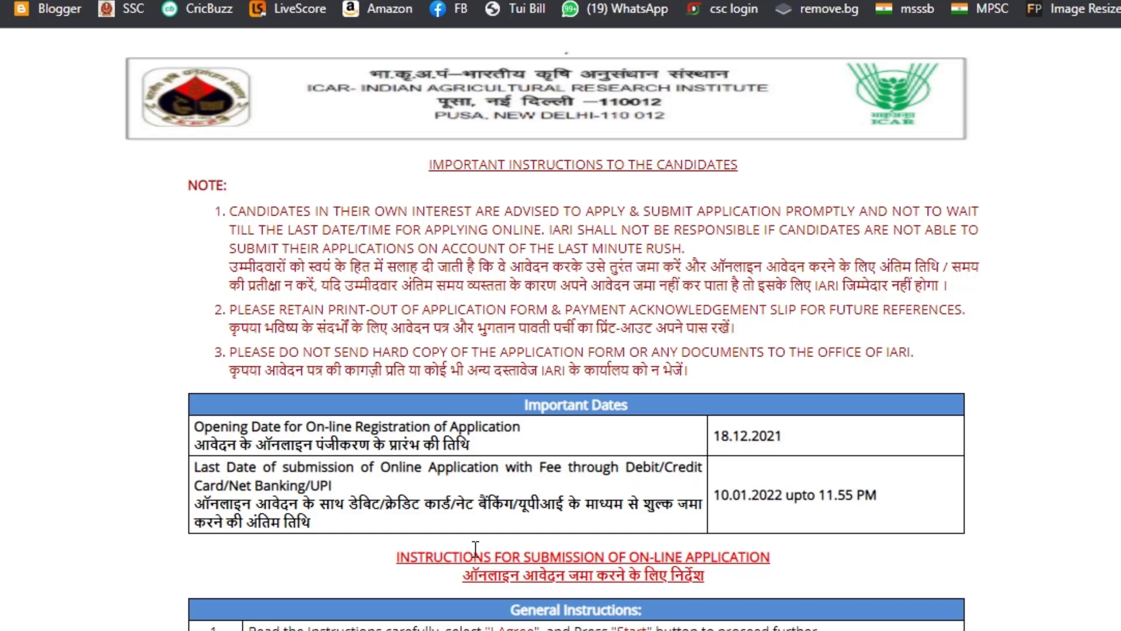
Agree to the application instructions and eligibility conditions, and proceed to register
{"action": "scroll", "coordinate": [476, 549], "scroll_direction": "down", "scroll_amount": 15}
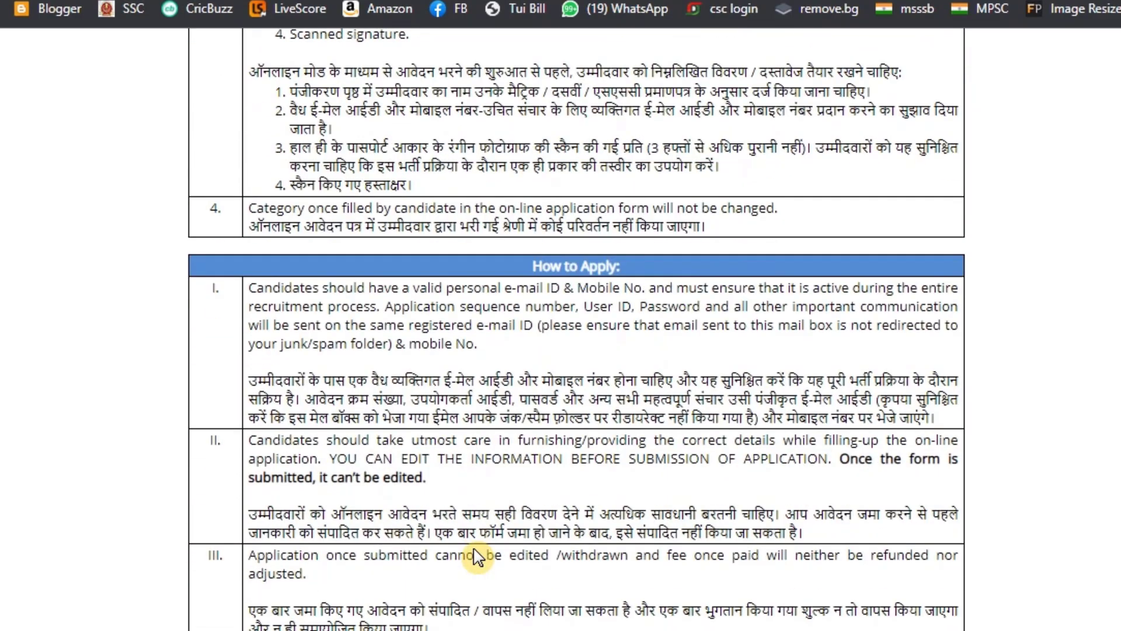
{"action": "scroll", "coordinate": [476, 549], "scroll_direction": "down", "scroll_amount": 4}
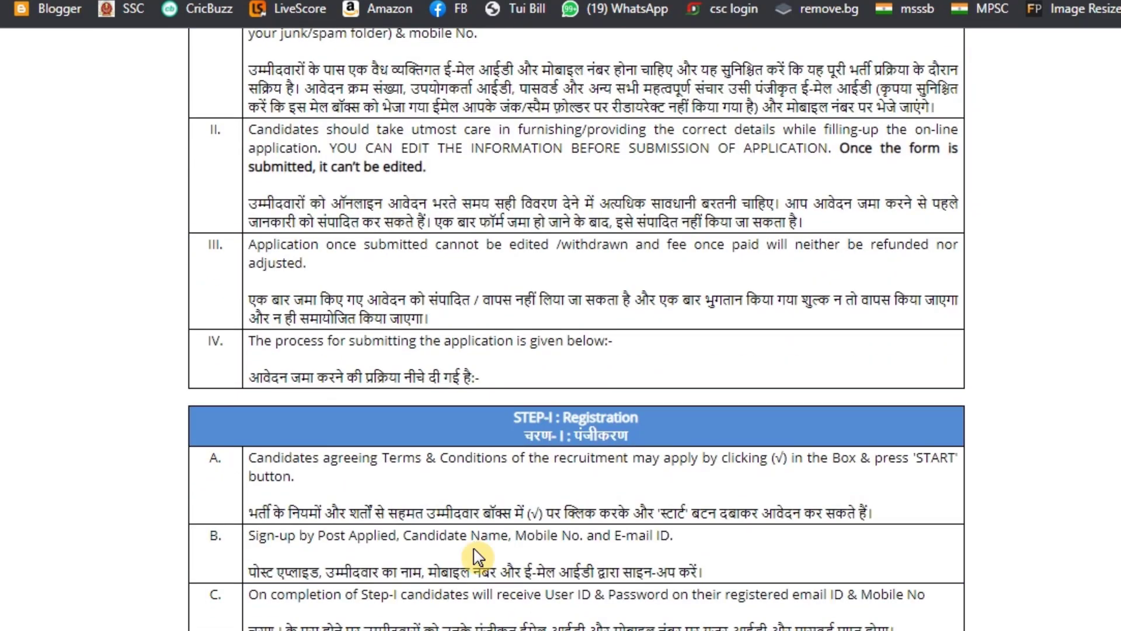
{"action": "scroll", "coordinate": [476, 556], "scroll_direction": "down", "scroll_amount": 18}
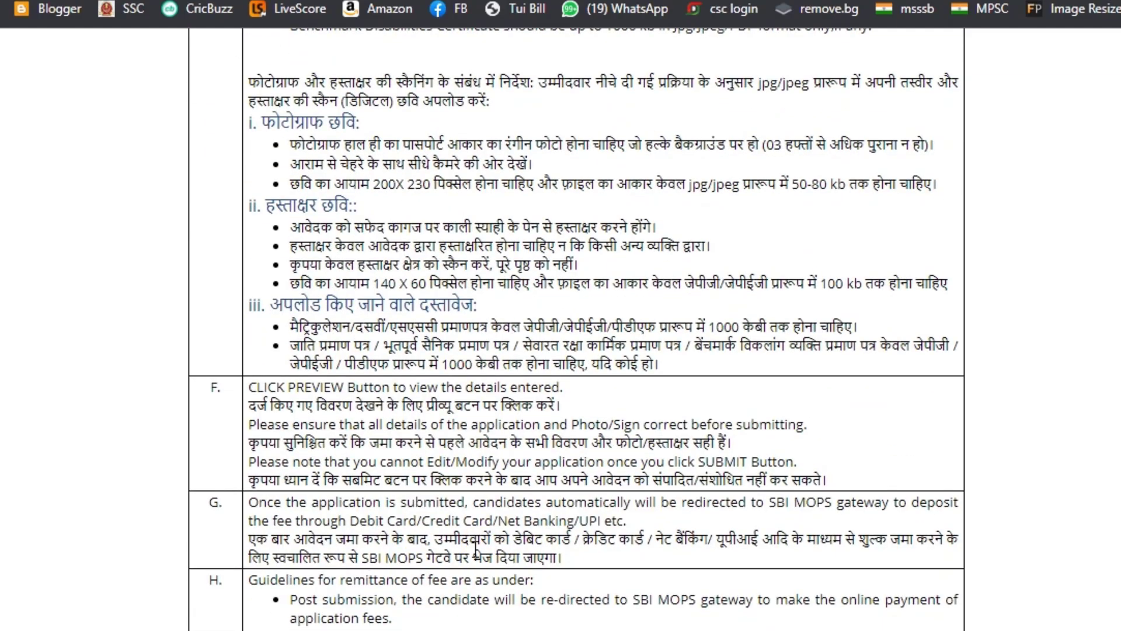
{"action": "scroll", "coordinate": [476, 549], "scroll_direction": "down", "scroll_amount": 10}
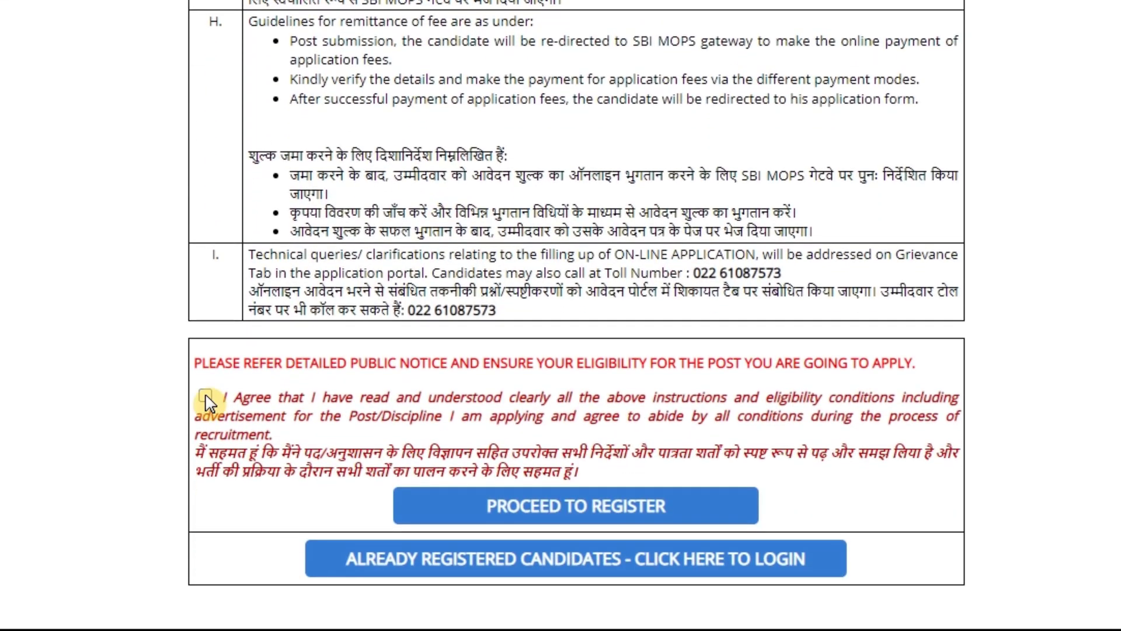
{"action": "left_click", "coordinate": [206, 395]}
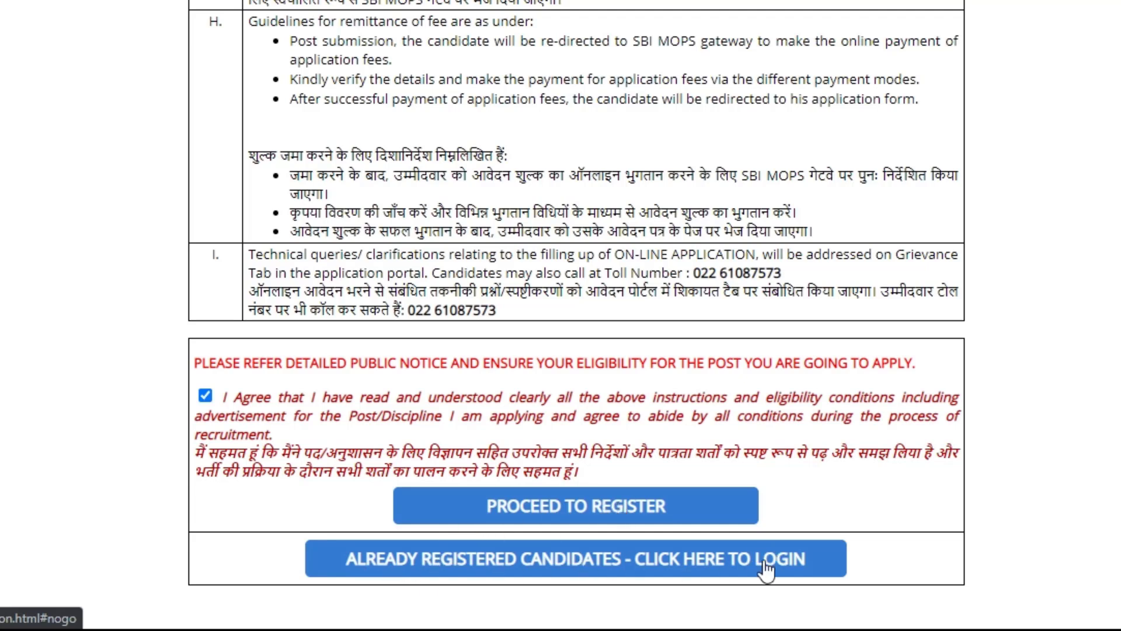
{"action": "left_click", "coordinate": [601, 517]}
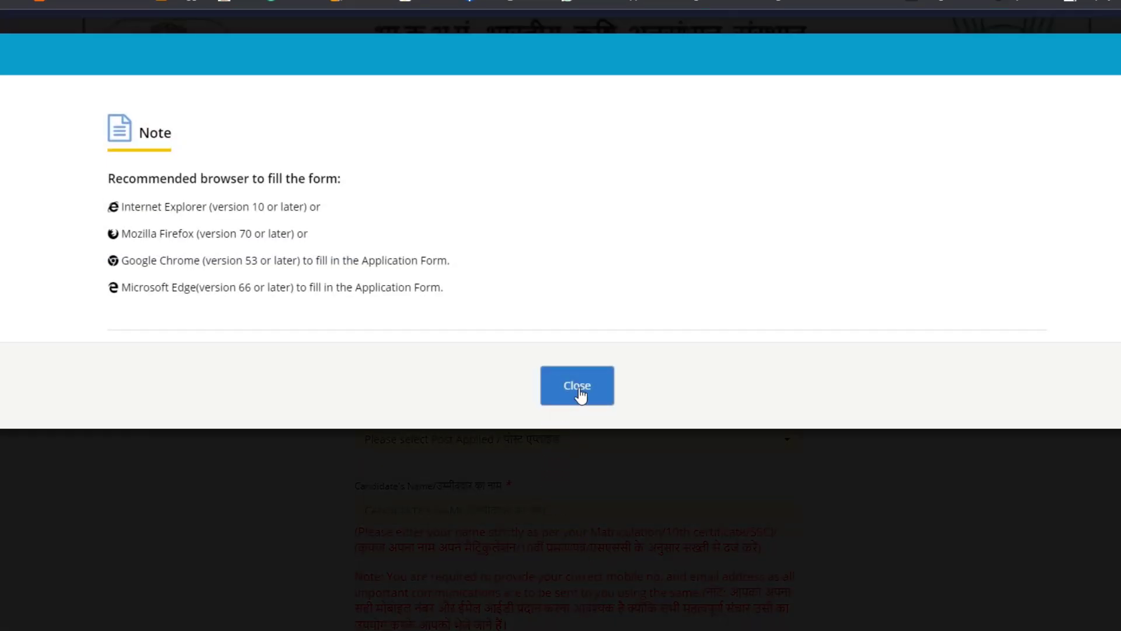
Dismiss the recommended browser note and set the Post Applied to Technician (T-1)
{"action": "left_click", "coordinate": [578, 386]}
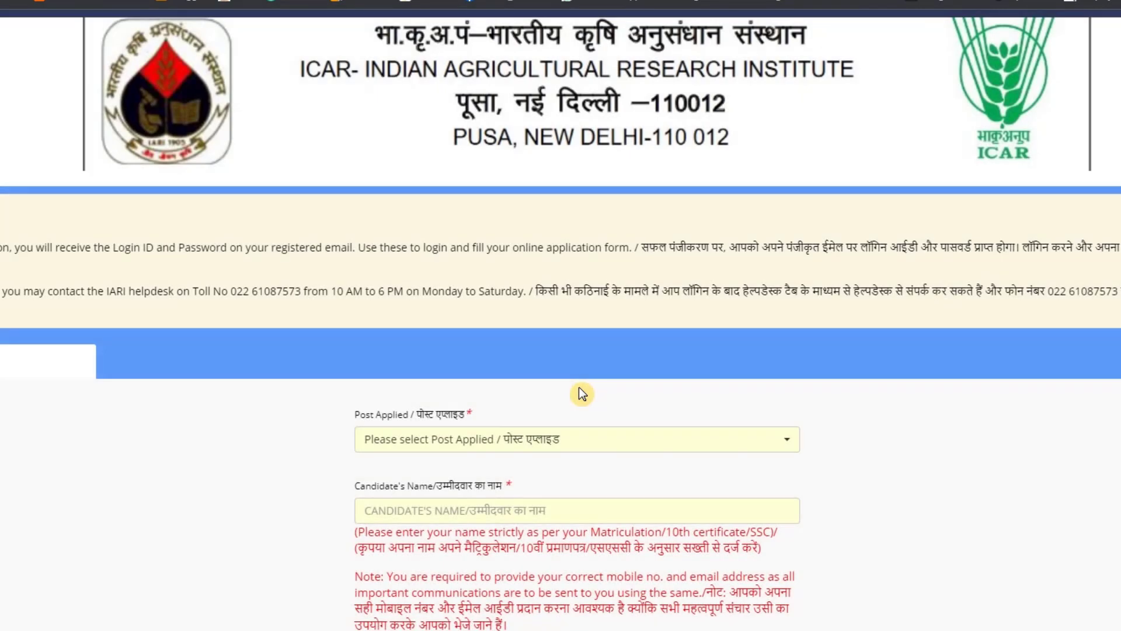
{"action": "scroll", "coordinate": [580, 387], "scroll_direction": "down", "scroll_amount": 4}
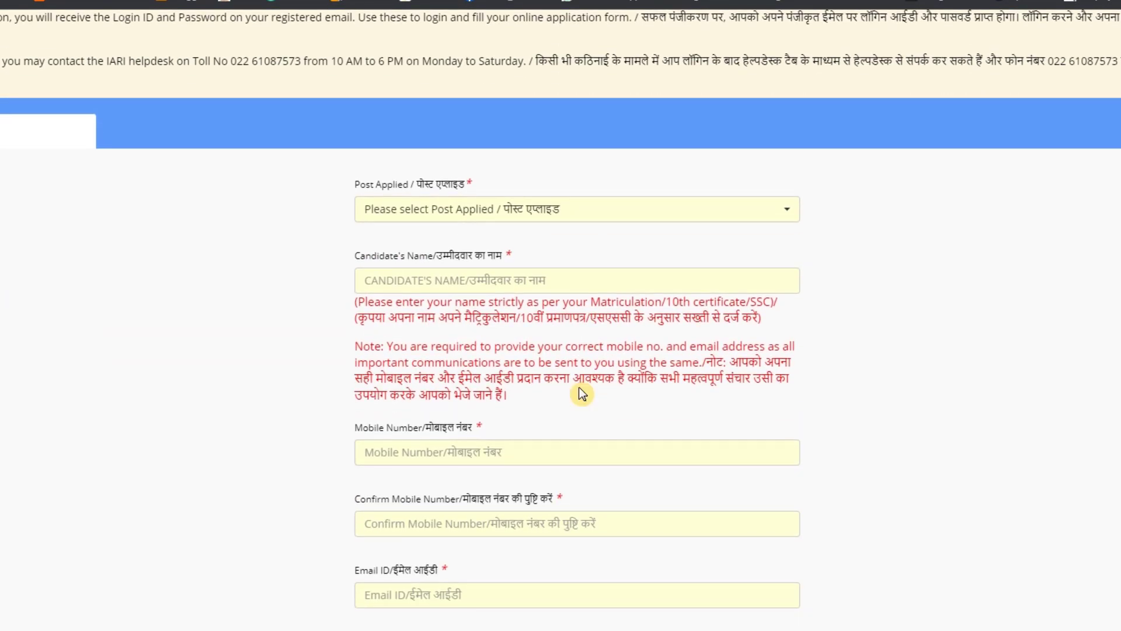
{"action": "left_click", "coordinate": [540, 215]}
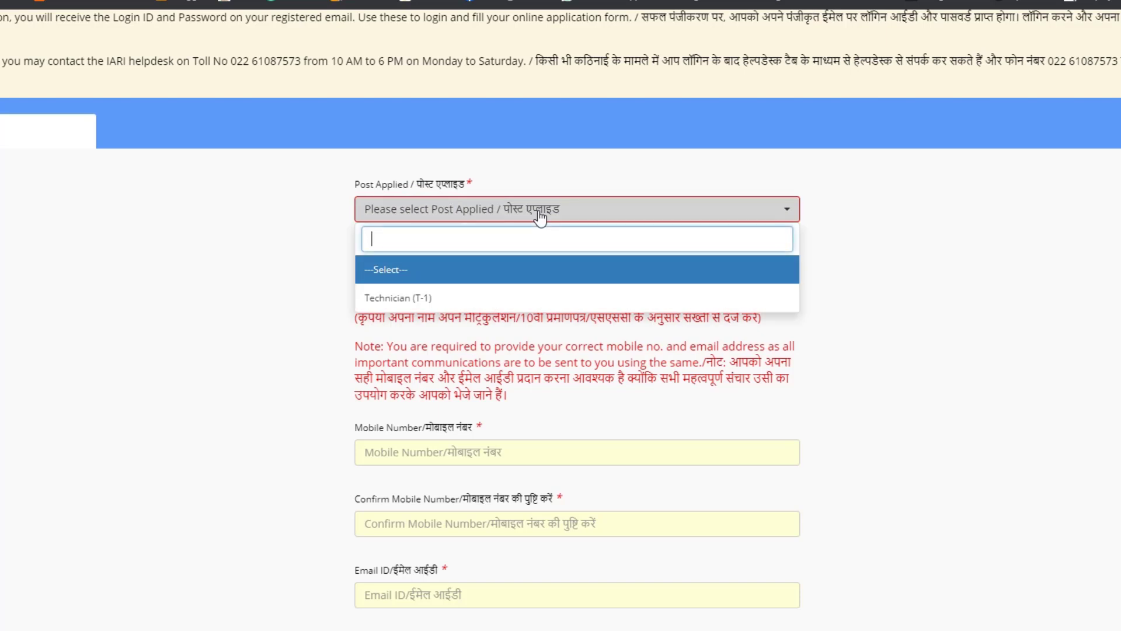
{"action": "left_click", "coordinate": [441, 298]}
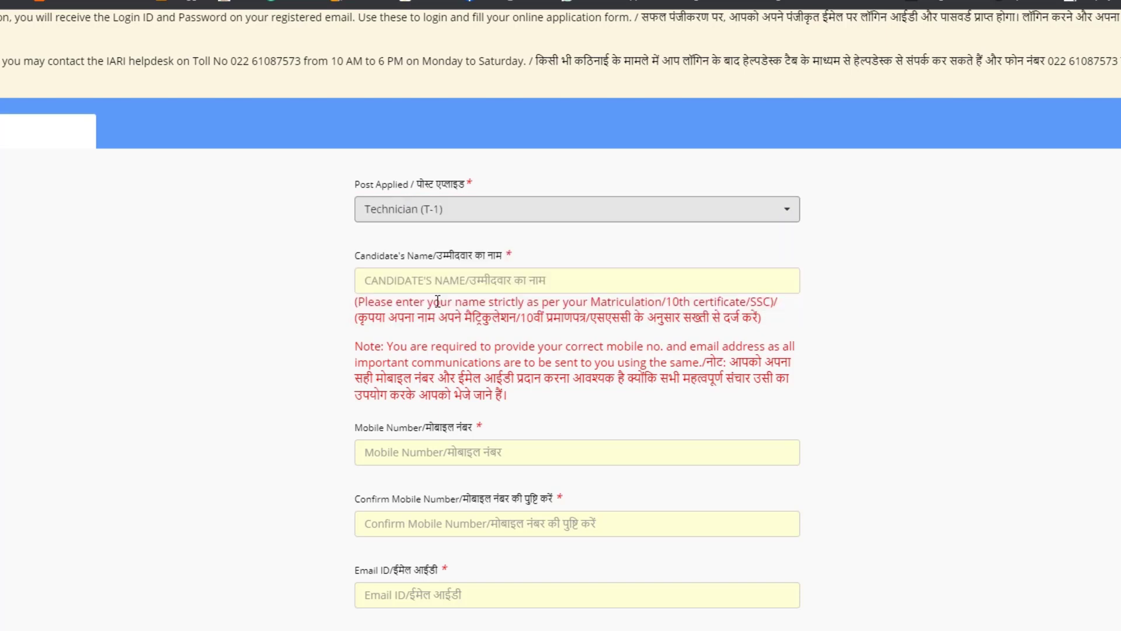
Fill in the candidate's name, the mobile number and its confirmation in the registration form
{"action": "left_click", "coordinate": [475, 286]}
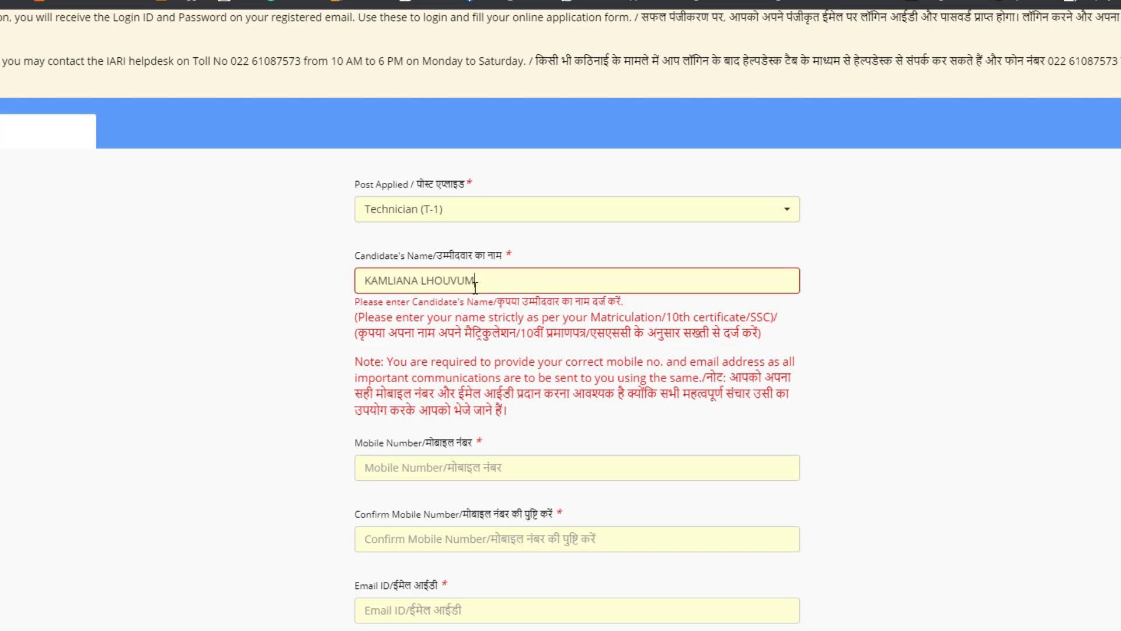
{"action": "left_click", "coordinate": [480, 455]}
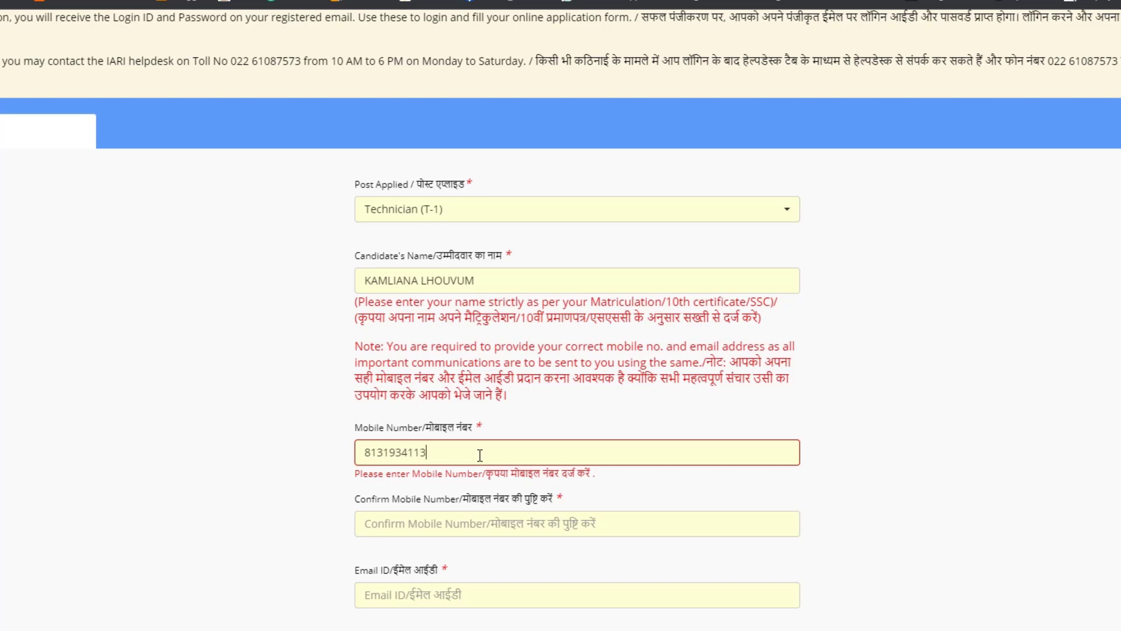
{"action": "left_click", "coordinate": [485, 520]}
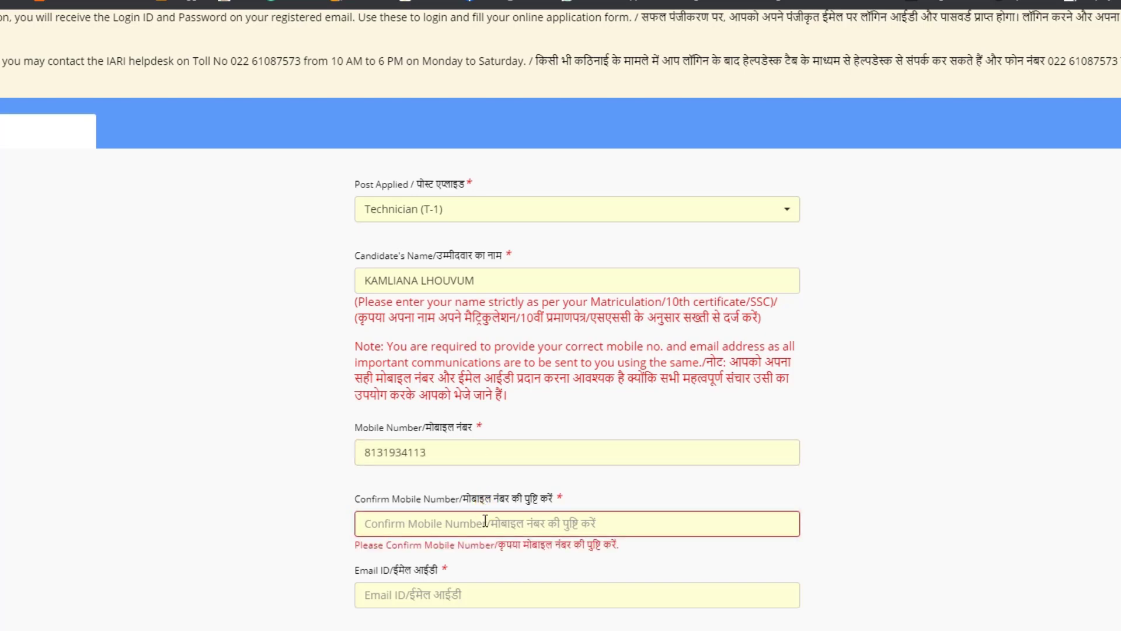
{"action": "key", "text": "ctrl+v"}
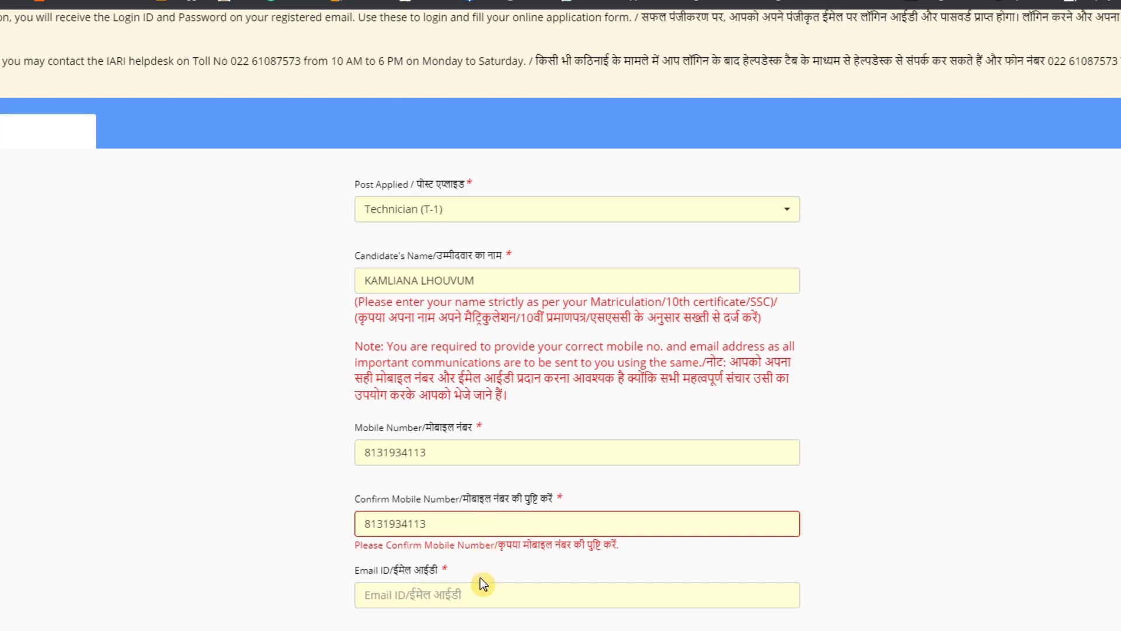
Fill in the candidate's email ID and its confirmation in the registration form
{"action": "scroll", "coordinate": [481, 577], "scroll_direction": "down", "scroll_amount": 2}
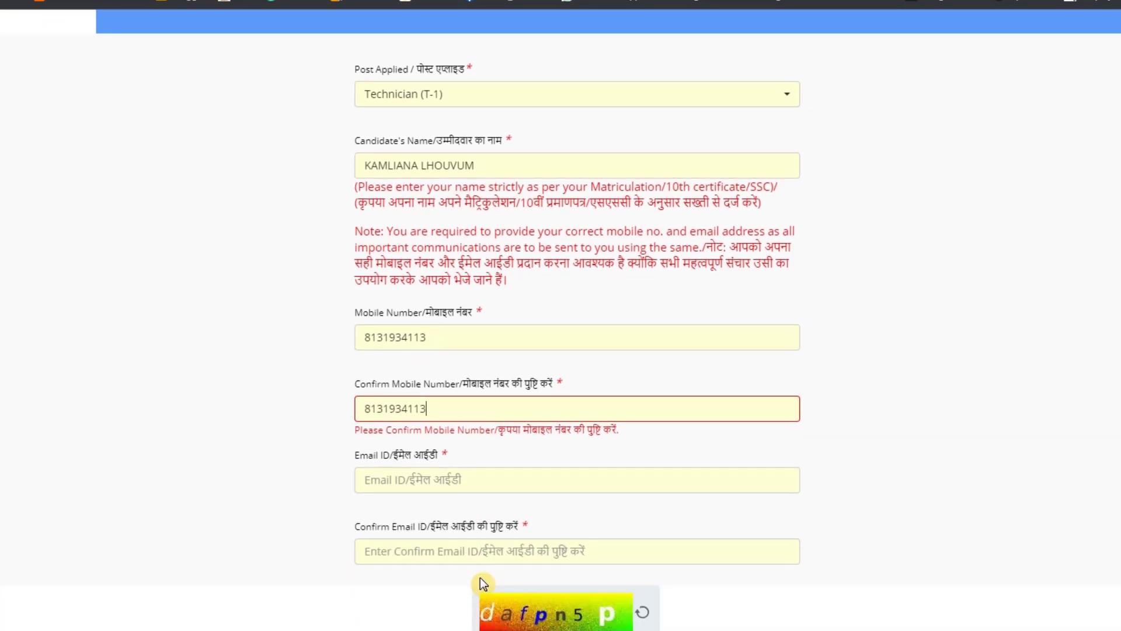
{"action": "left_click", "coordinate": [476, 480]}
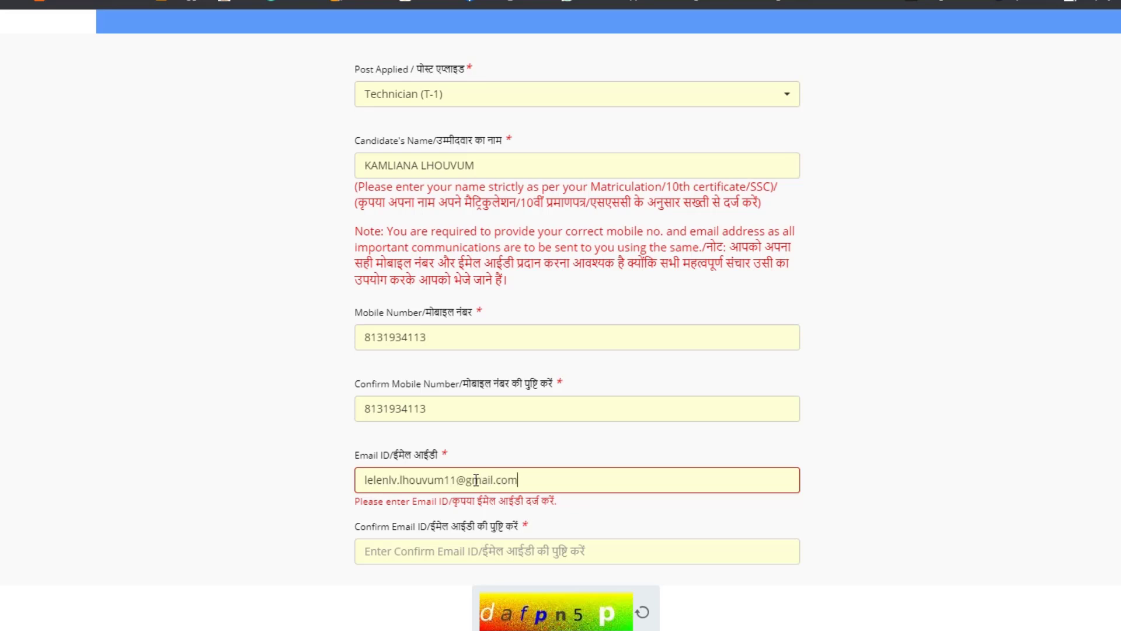
{"action": "left_click", "coordinate": [454, 550]}
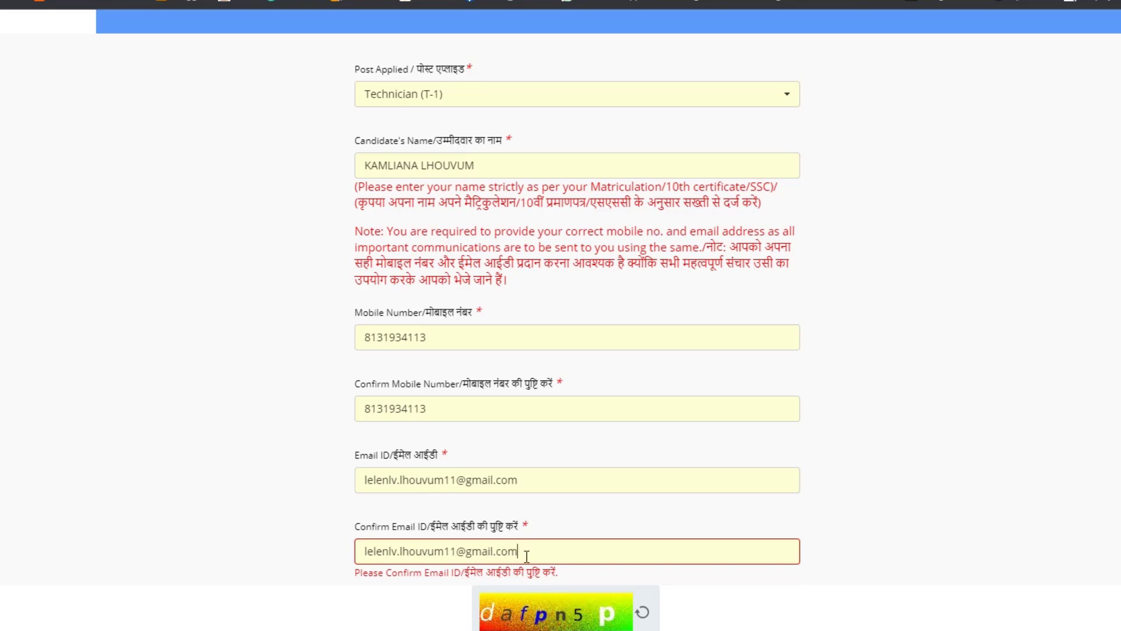
Enter the captcha characters and submit the registration form
{"action": "left_click", "coordinate": [667, 586]}
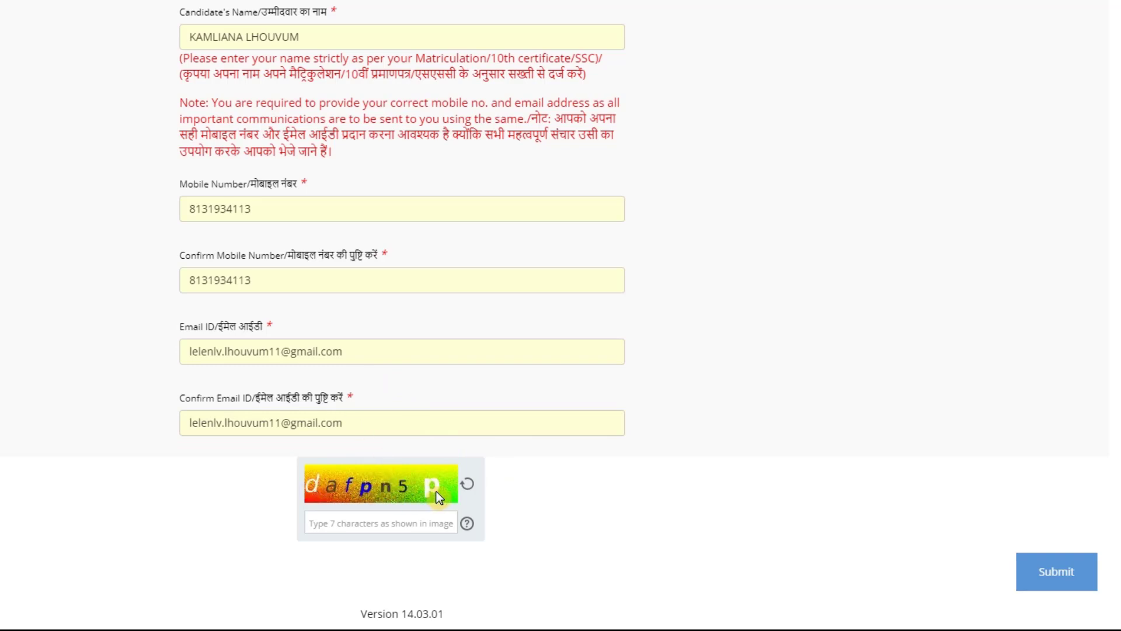
{"action": "type", "text": "dafpn5p"}
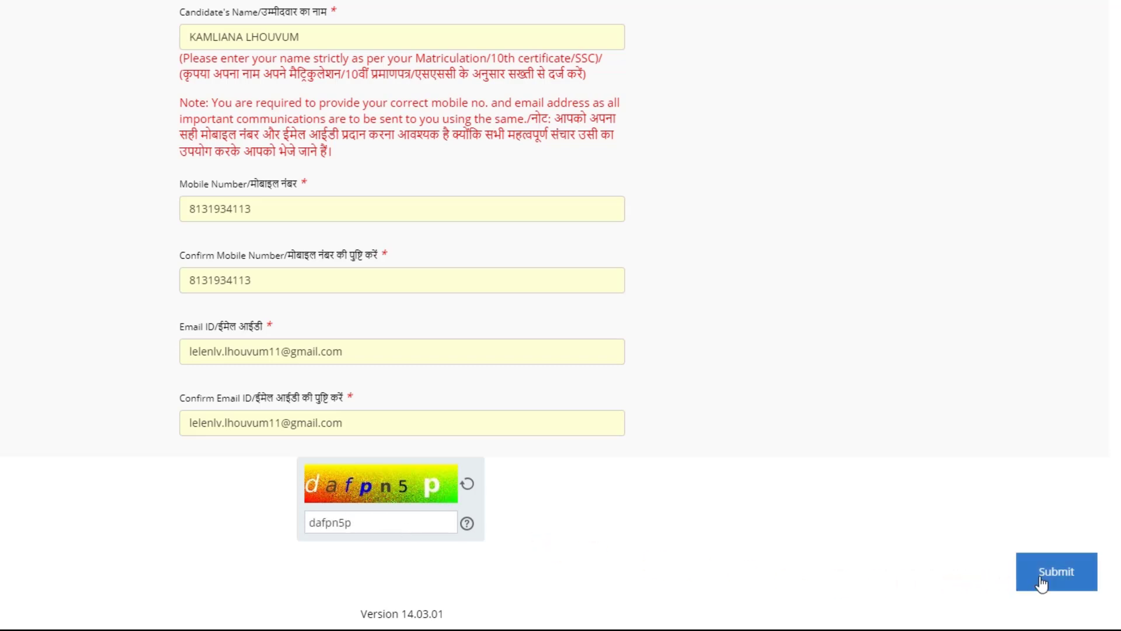
{"action": "left_click", "coordinate": [1073, 578]}
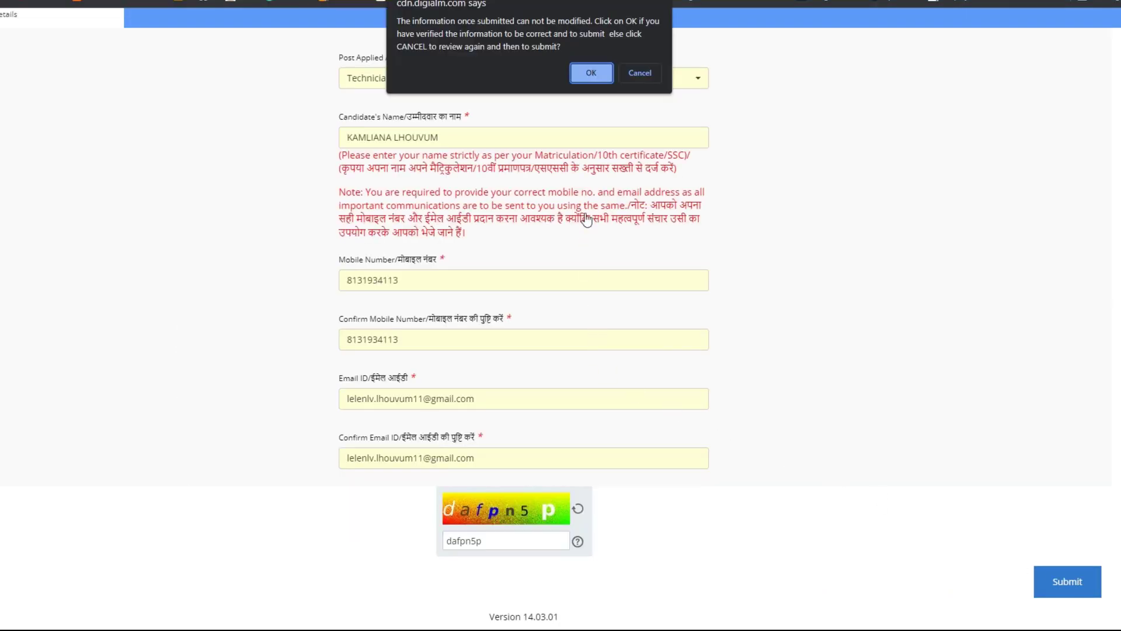
{"action": "left_click", "coordinate": [593, 80]}
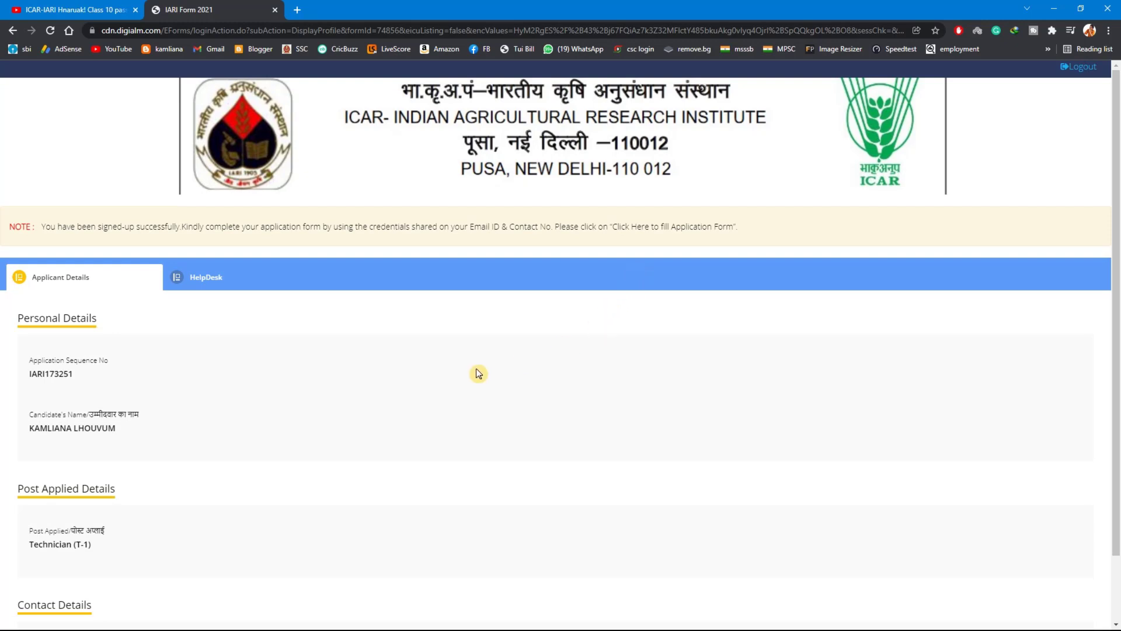
Review the registered applicant details and open the IARI sign-up email among the Updates in Gmail
{"action": "scroll", "coordinate": [448, 380], "scroll_direction": "down", "scroll_amount": 2}
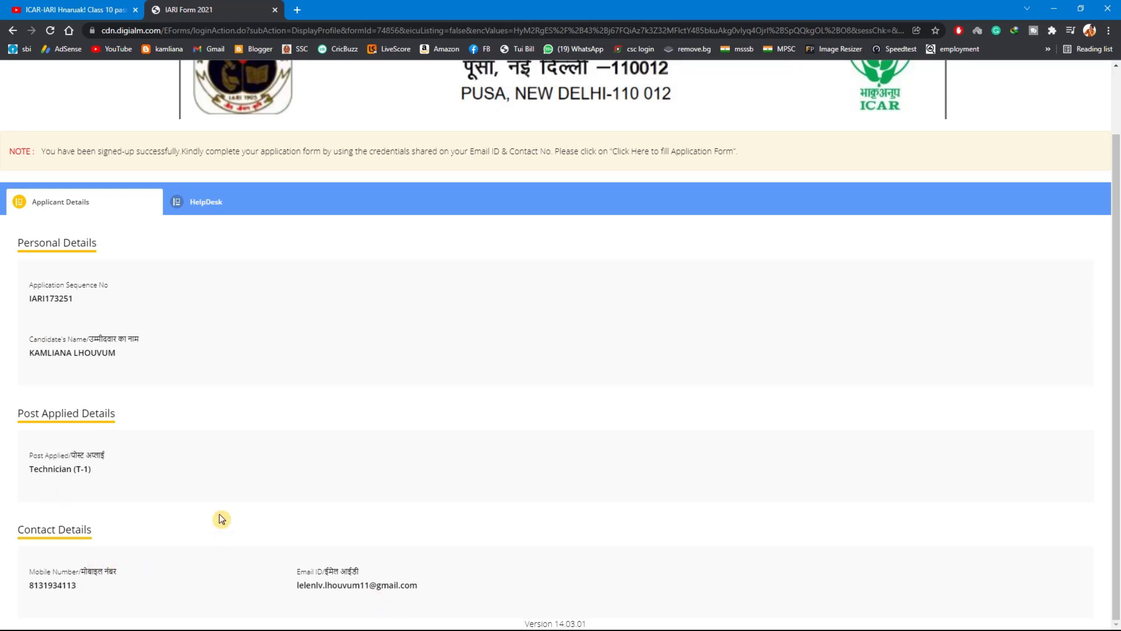
{"action": "scroll", "coordinate": [161, 358], "scroll_direction": "up", "scroll_amount": 1}
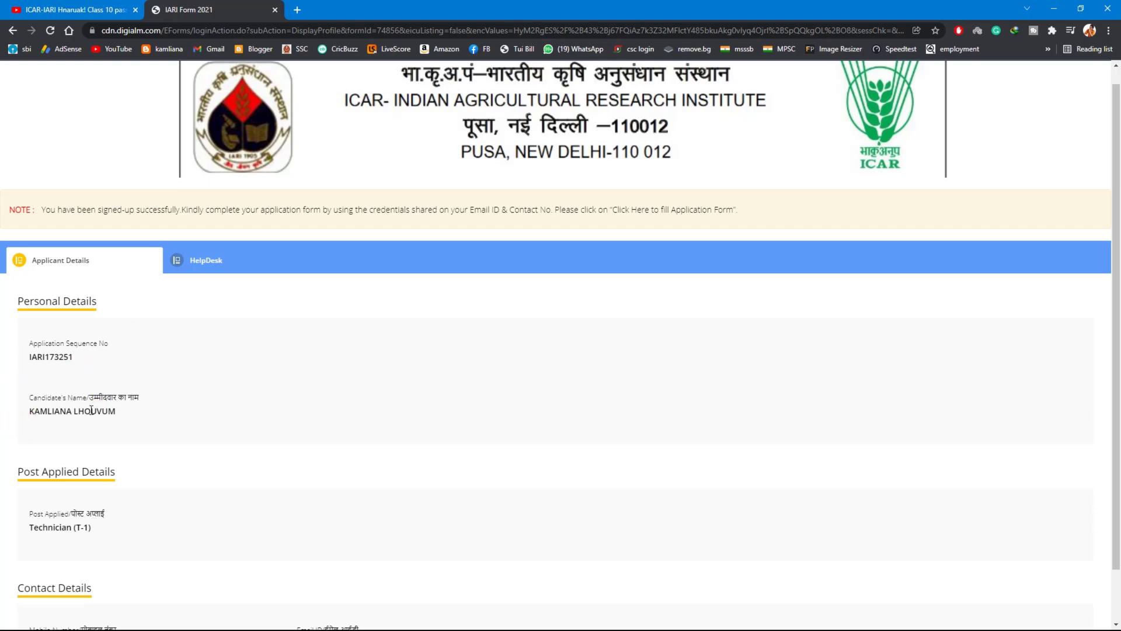
{"action": "scroll", "coordinate": [92, 411], "scroll_direction": "down", "scroll_amount": 1}
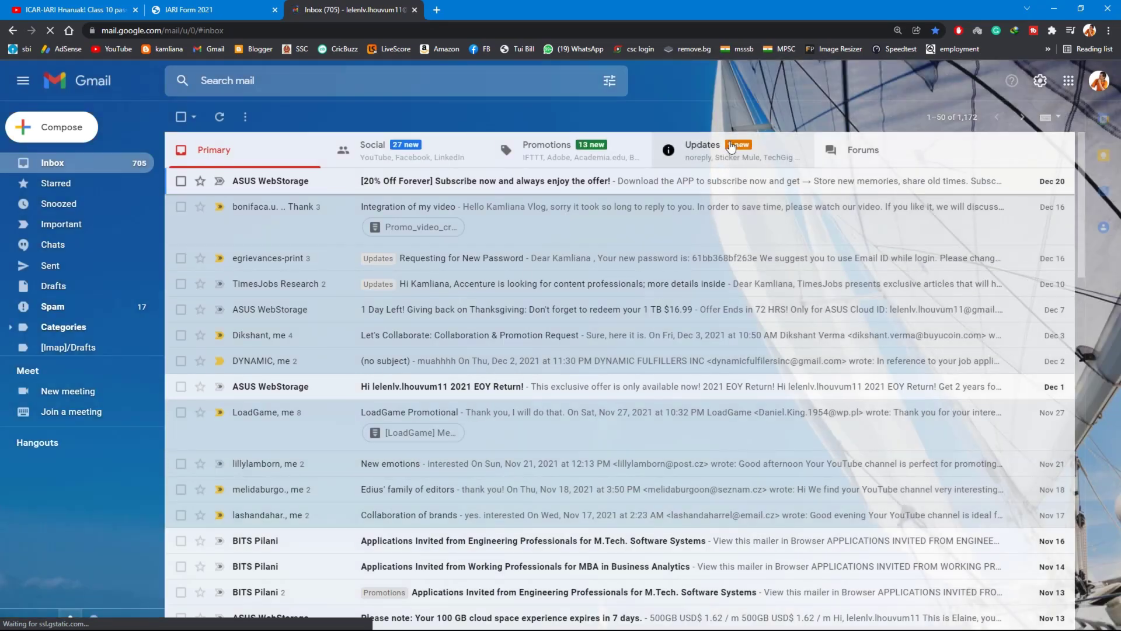
{"action": "left_click", "coordinate": [701, 150]}
{"action": "left_click", "coordinate": [536, 182]}
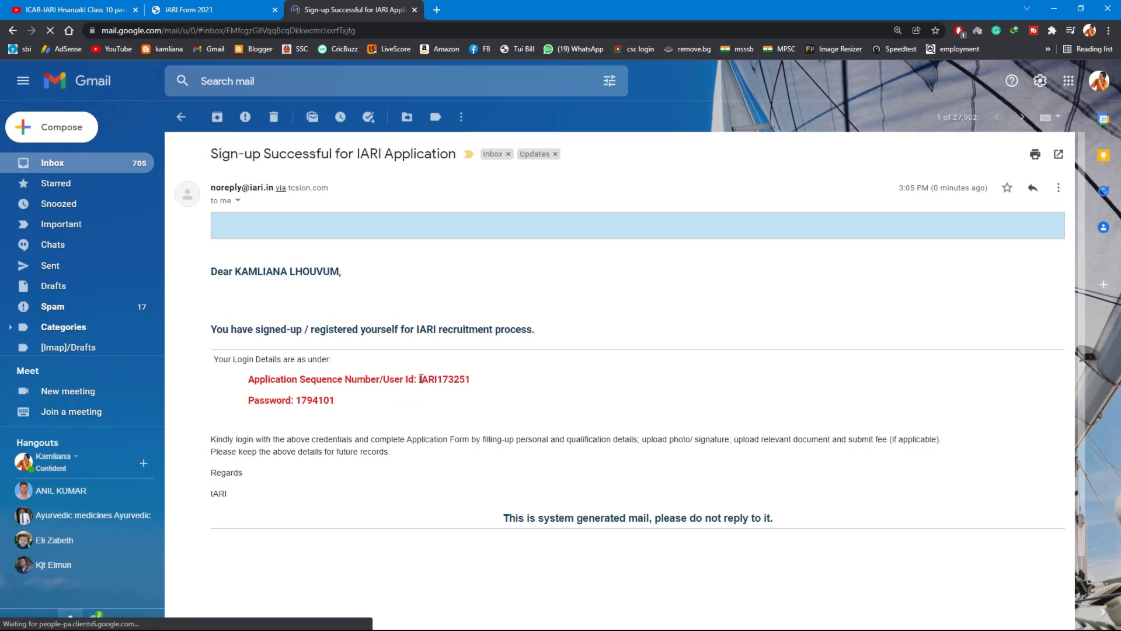
Return to the IARI form page and log out to reach the candidate login
{"action": "left_click", "coordinate": [196, 10]}
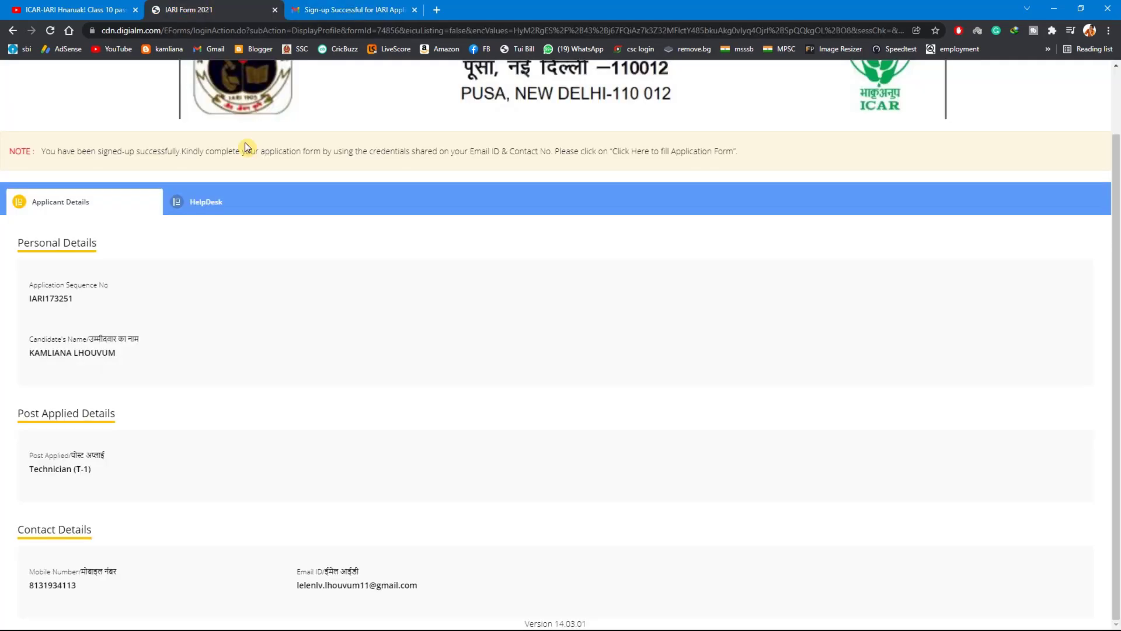
{"action": "scroll", "coordinate": [225, 360], "scroll_direction": "up", "scroll_amount": 2}
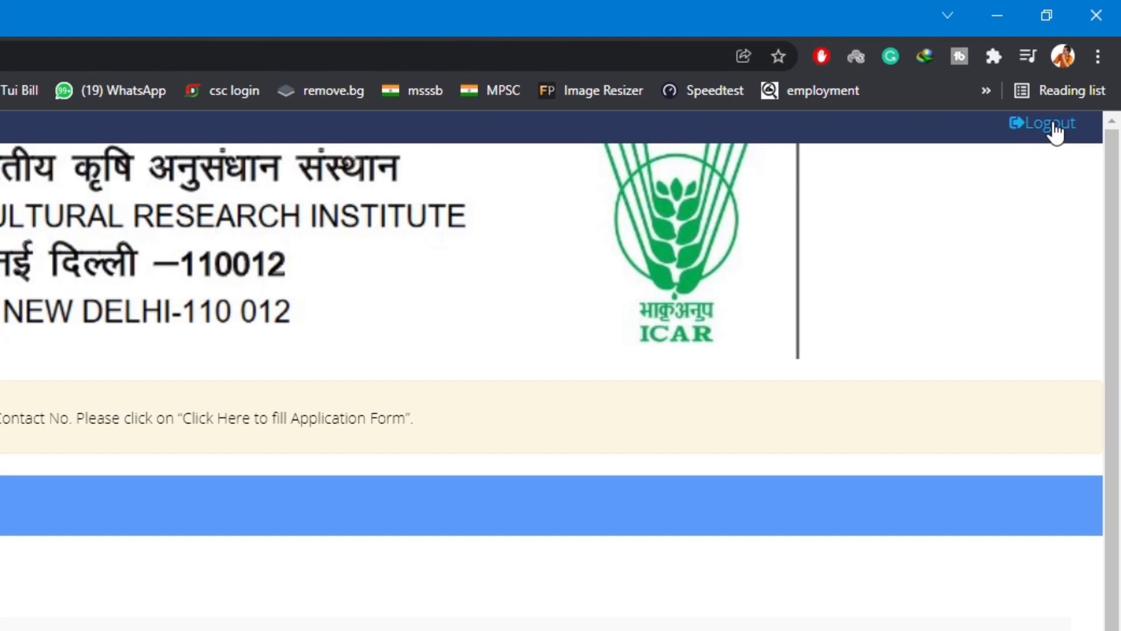
{"action": "left_click", "coordinate": [1052, 124]}
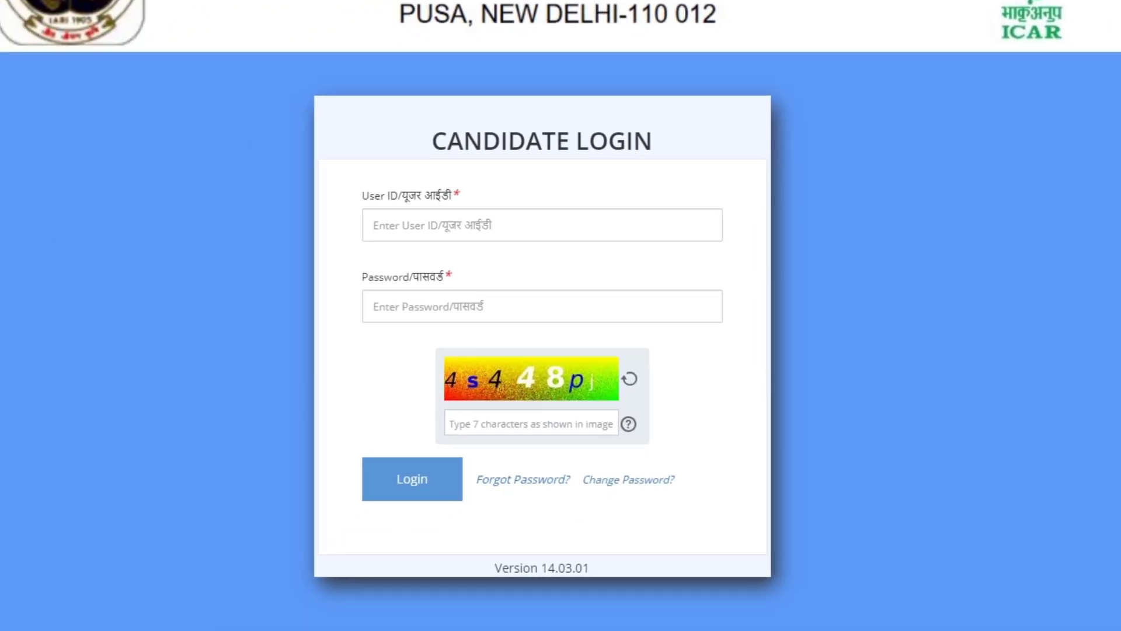
Fill in the user ID on the candidate login form and copy the password from the sign-up email
{"action": "left_click", "coordinate": [417, 230]}
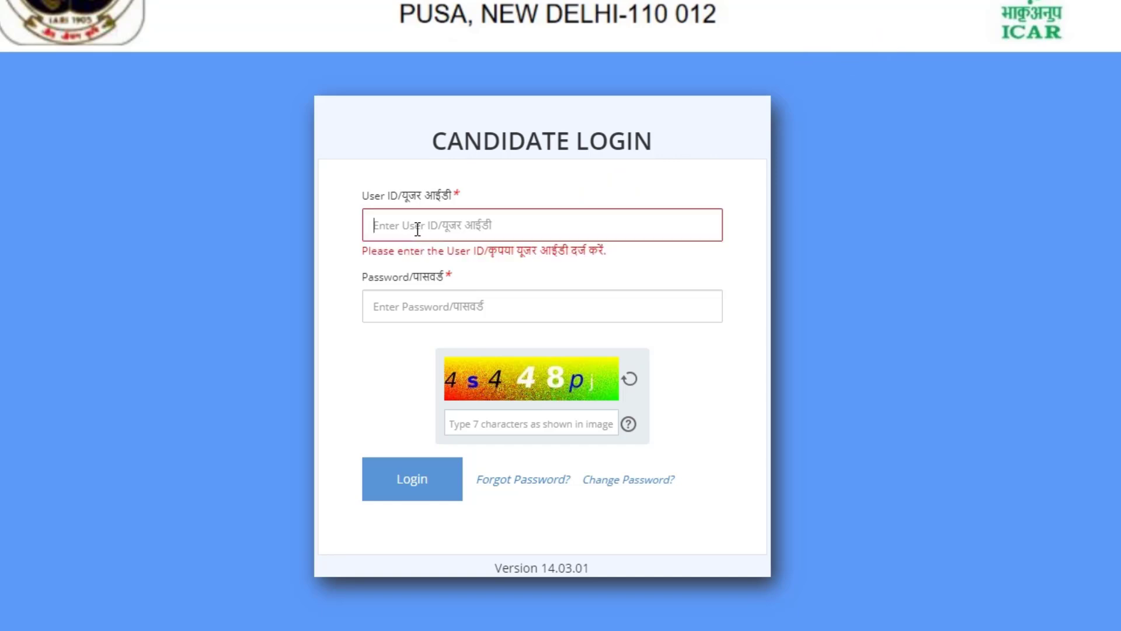
{"action": "left_click", "coordinate": [444, 296]}
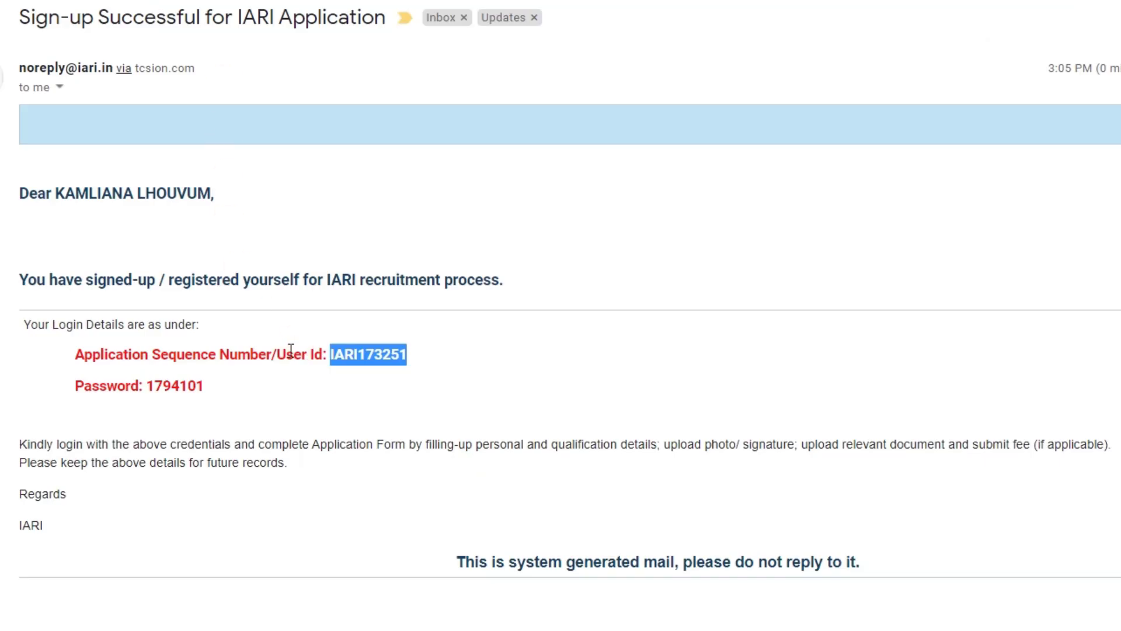
{"action": "left_click_drag", "start_coordinate": [223, 388], "coordinate": [157, 390]}
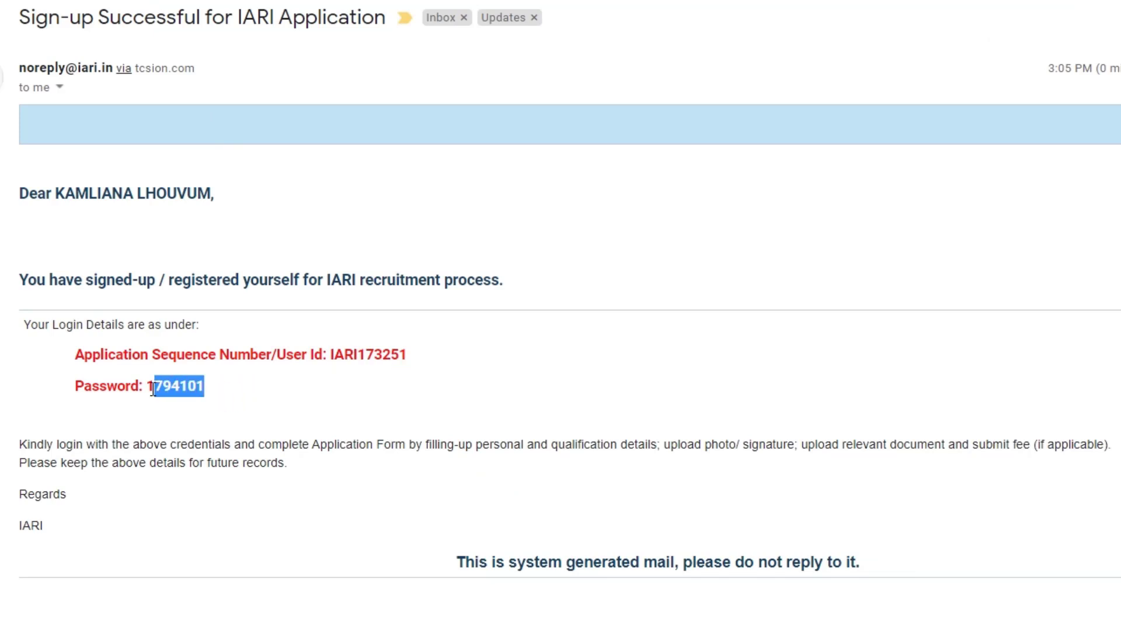
{"action": "left_click_drag", "start_coordinate": [153, 393], "coordinate": [150, 388]}
{"action": "right_click", "coordinate": [160, 383]}
{"action": "left_click", "coordinate": [199, 393]}
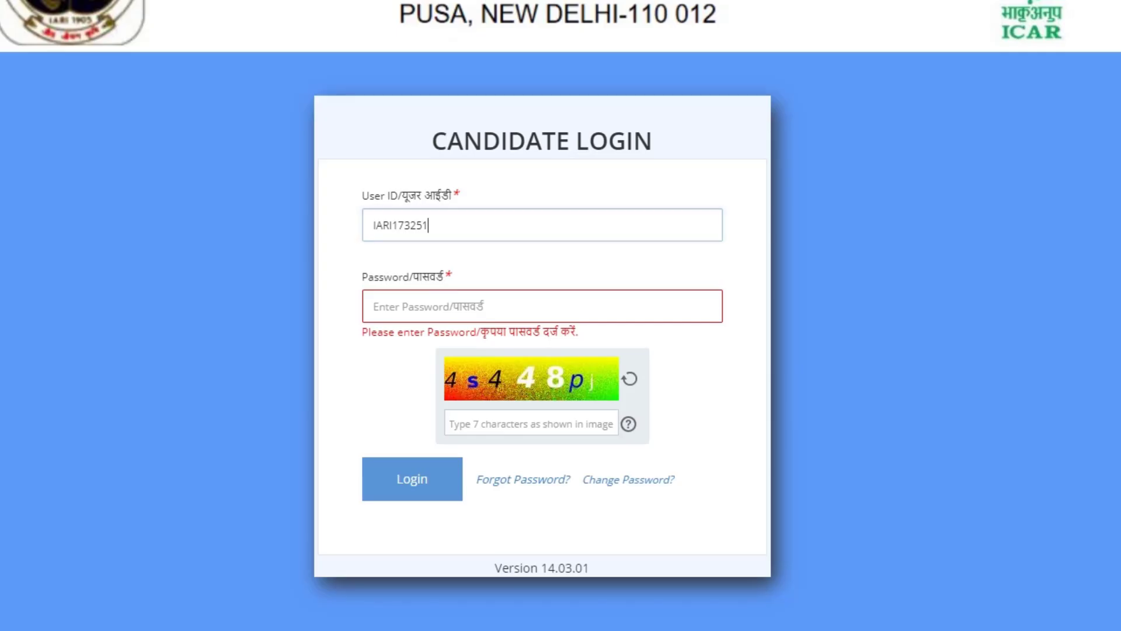
Paste the account password into the candidate login form, enter the captcha characters and log in
{"action": "right_click", "coordinate": [496, 312]}
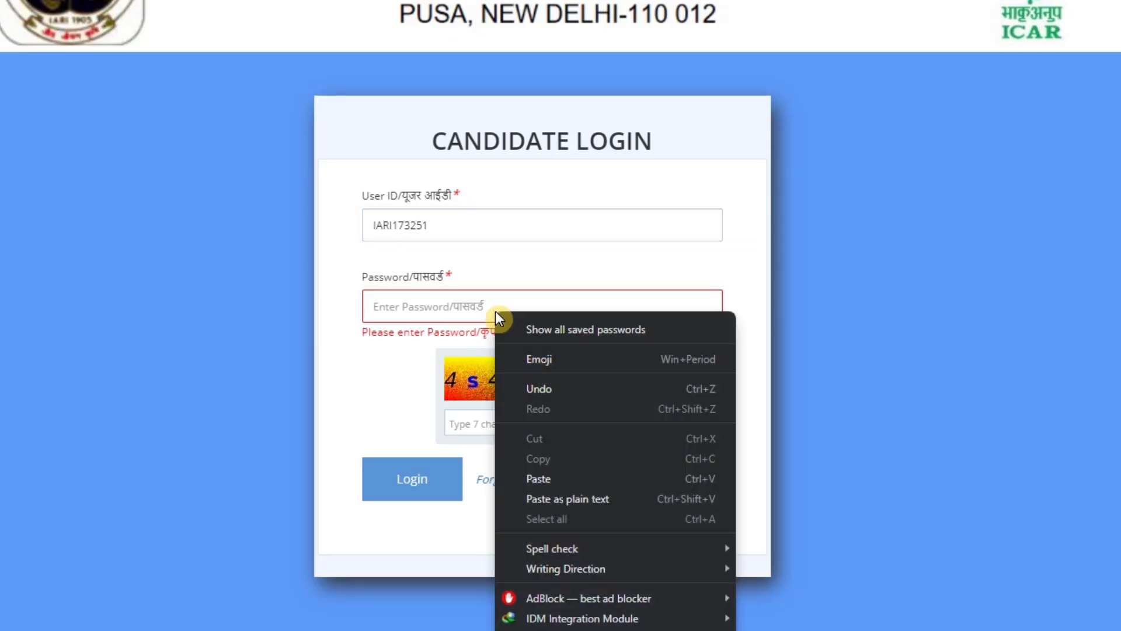
{"action": "left_click", "coordinate": [578, 478]}
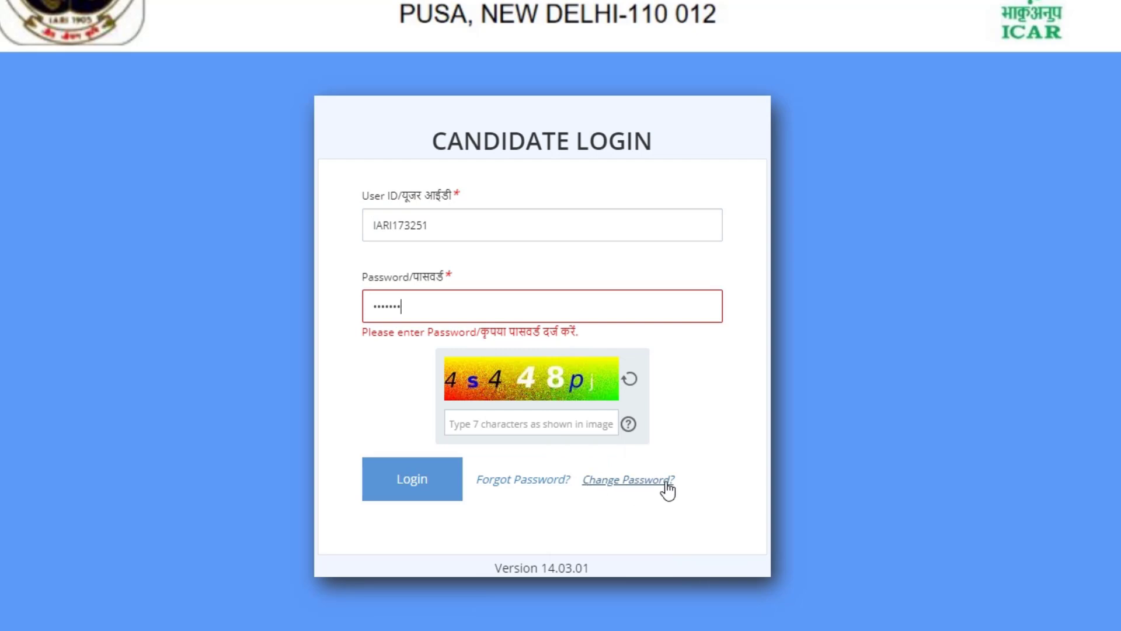
{"action": "left_click", "coordinate": [512, 418]}
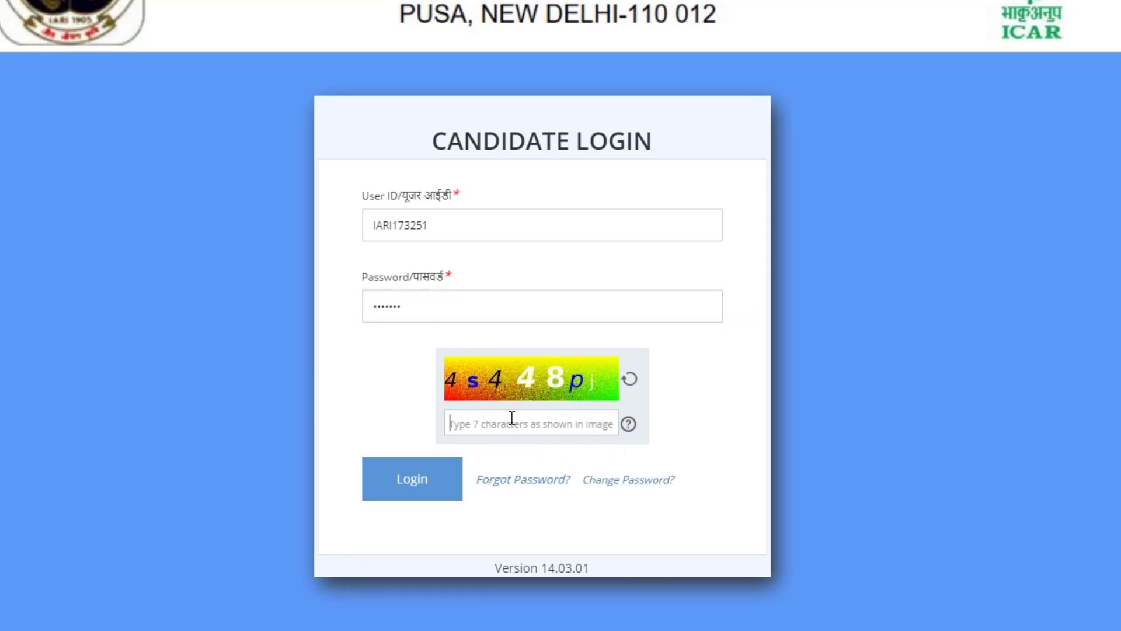
{"action": "type", "text": "4s448pj"}
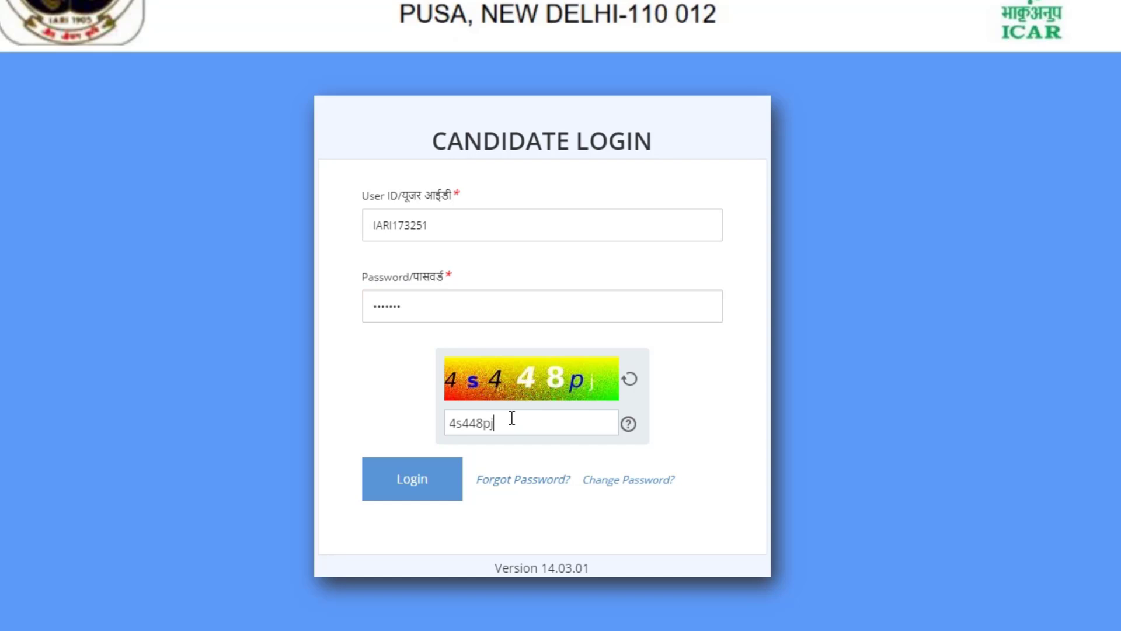
{"action": "left_click", "coordinate": [431, 486]}
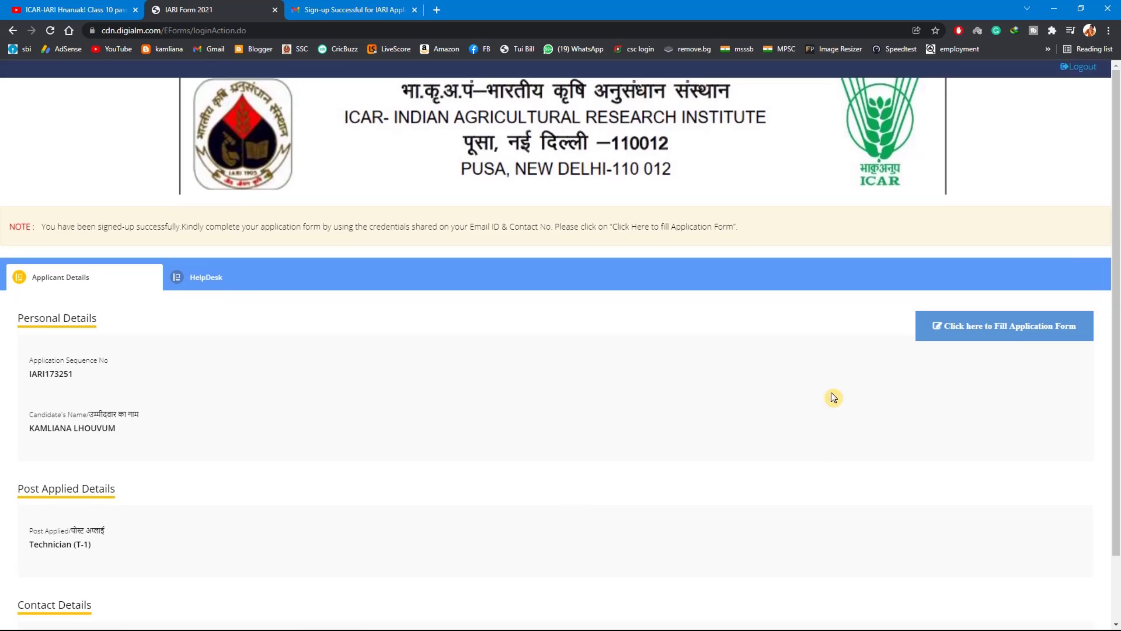
Open the application form for filling and dismiss the instruction notice to reach the post applied details
{"action": "left_click", "coordinate": [1012, 326]}
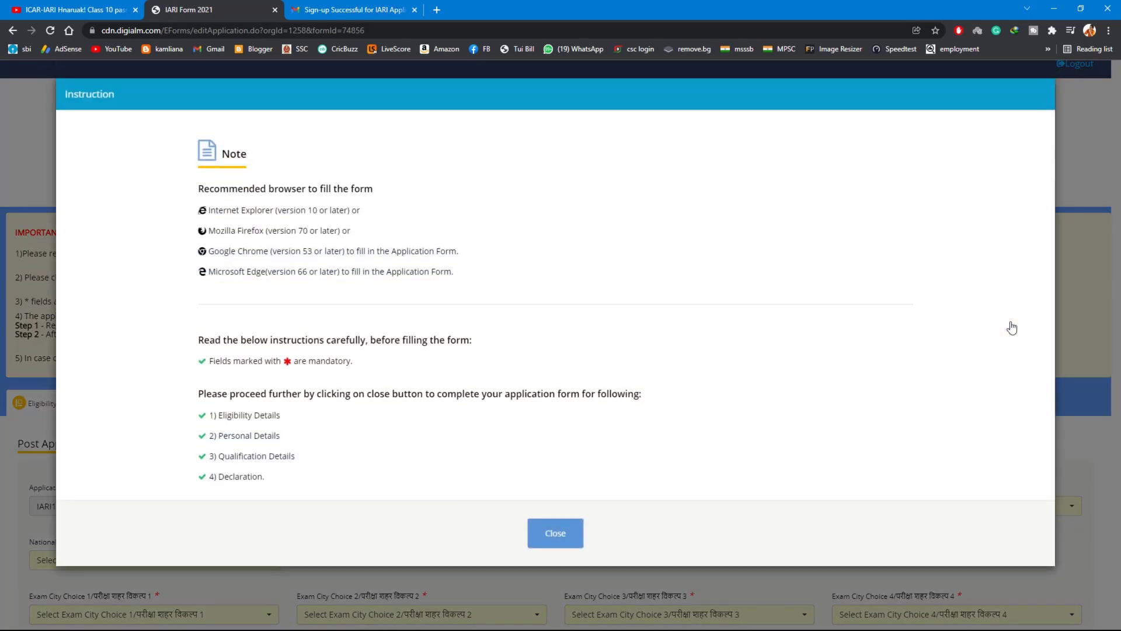
{"action": "left_click", "coordinate": [541, 529]}
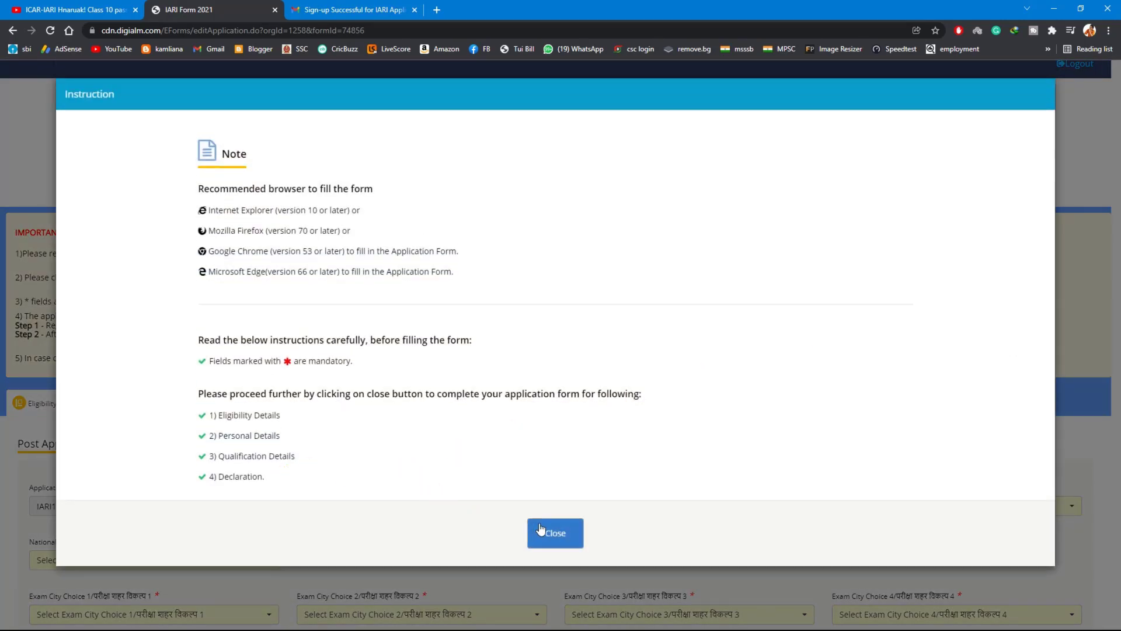
{"action": "scroll", "coordinate": [558, 523], "scroll_direction": "down", "scroll_amount": 3}
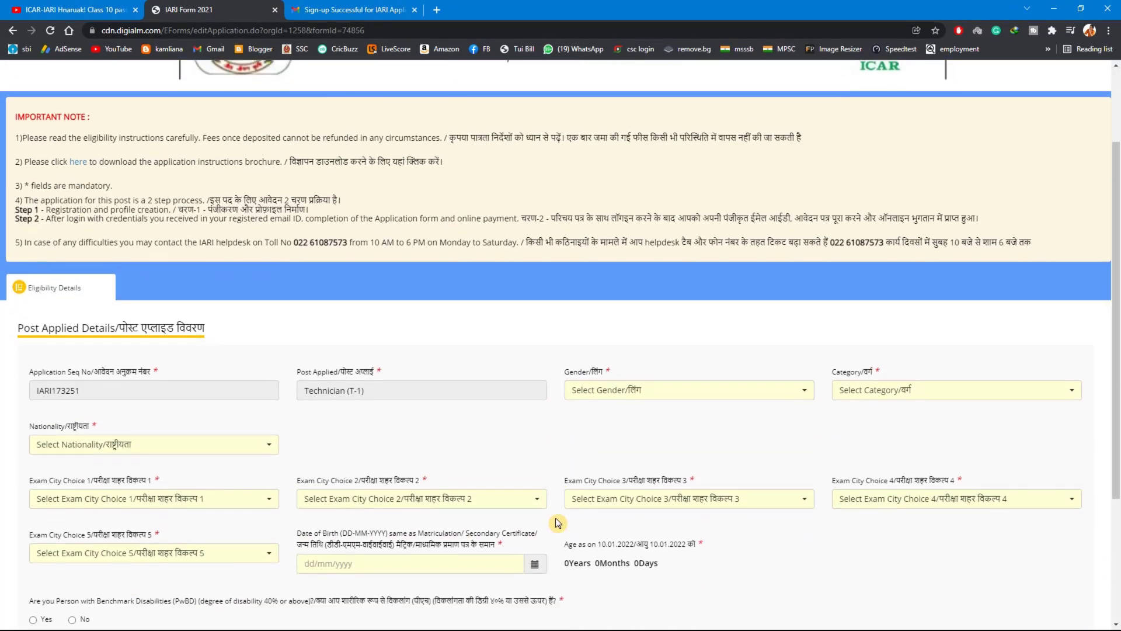
{"action": "scroll", "coordinate": [387, 403], "scroll_direction": "down", "scroll_amount": 2}
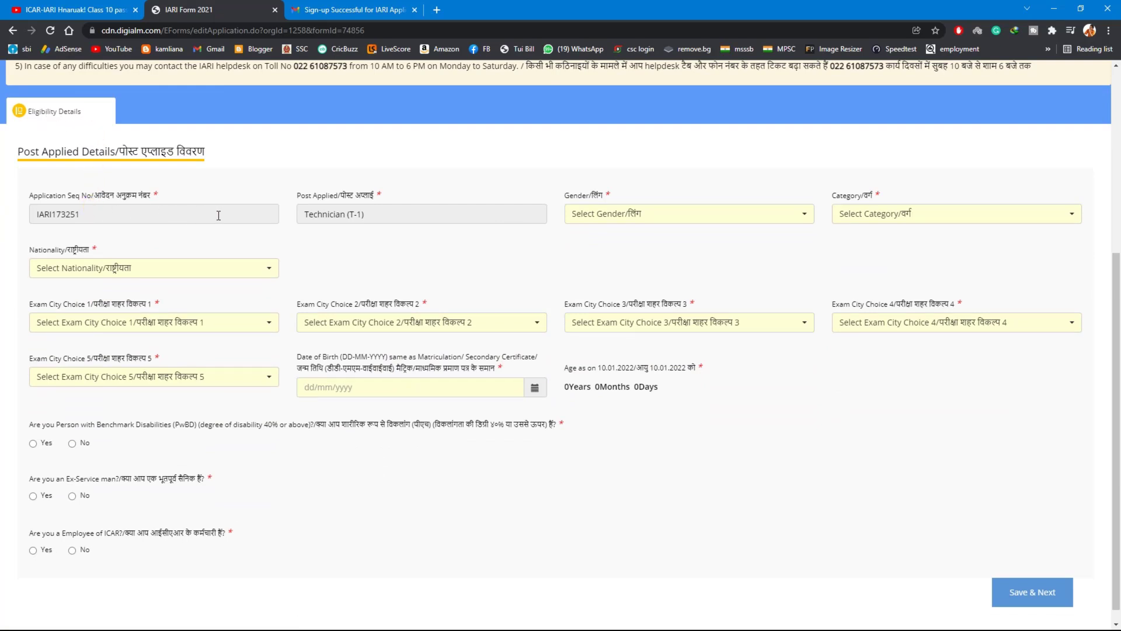
Set the gender to Male, the category to ST and the nationality to a citizen of India
{"action": "left_click", "coordinate": [649, 213]}
{"action": "left_click", "coordinate": [614, 285]}
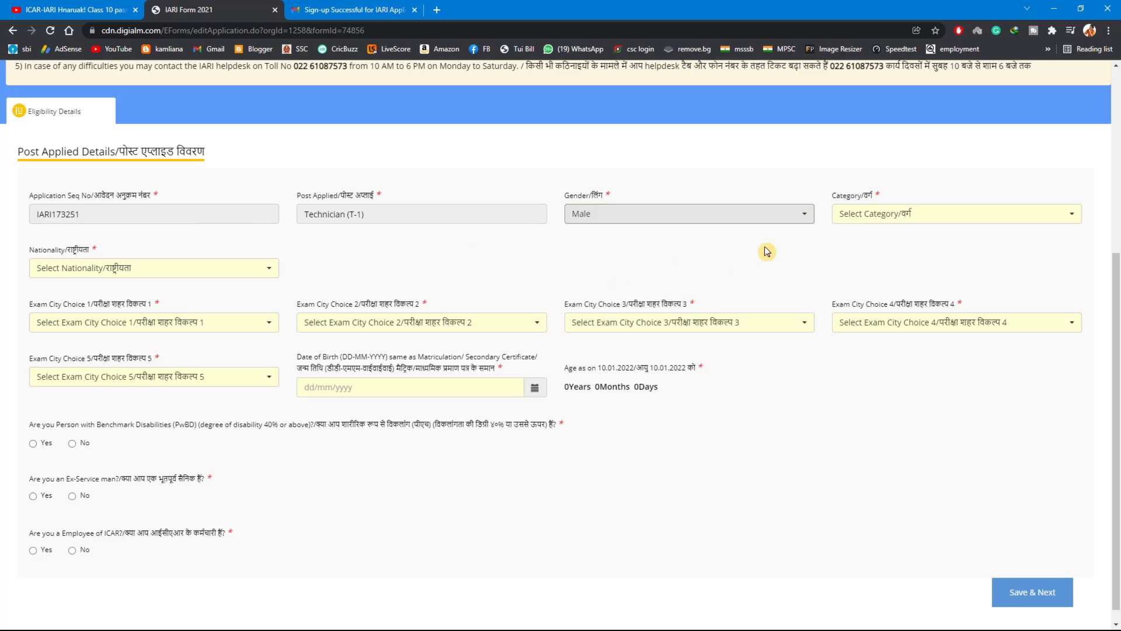
{"action": "left_click", "coordinate": [908, 218]}
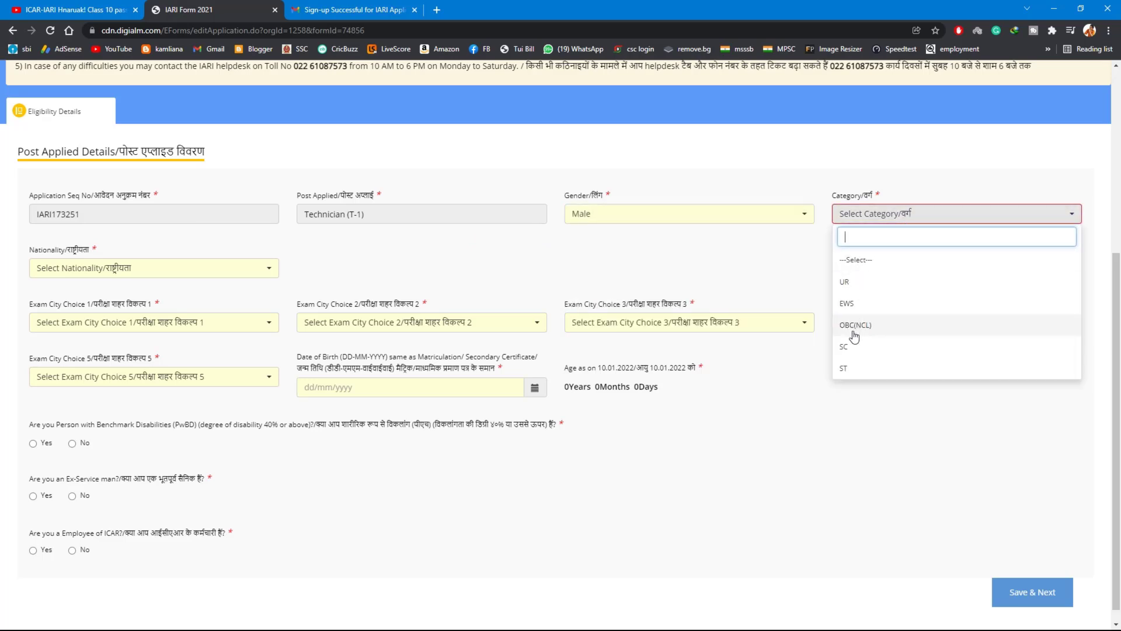
{"action": "left_click", "coordinate": [847, 368]}
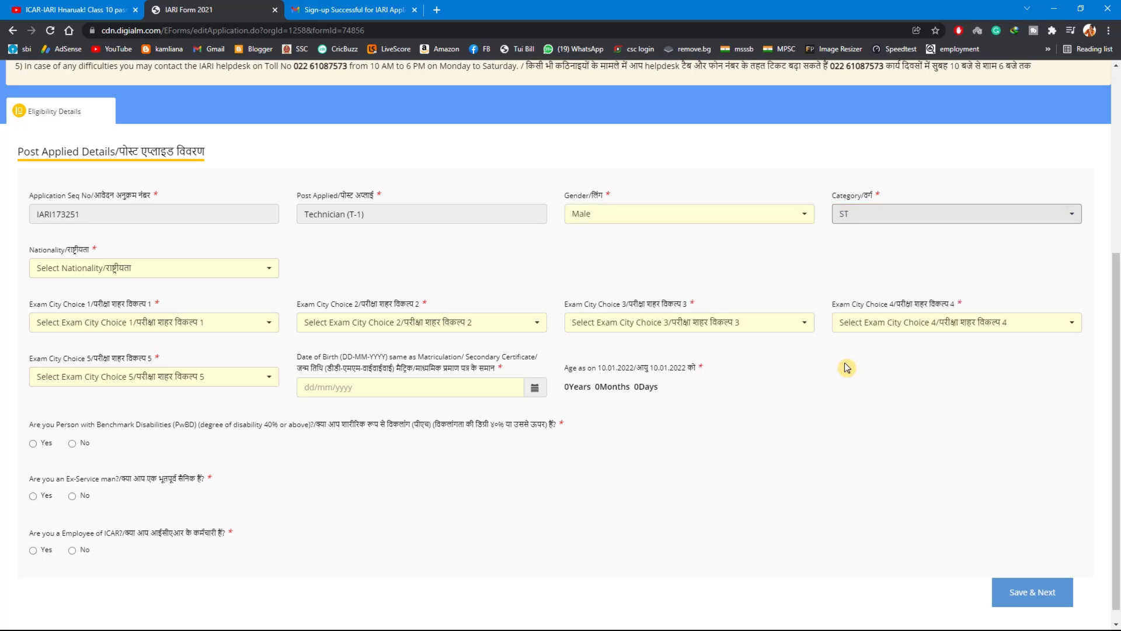
{"action": "left_click", "coordinate": [142, 271]}
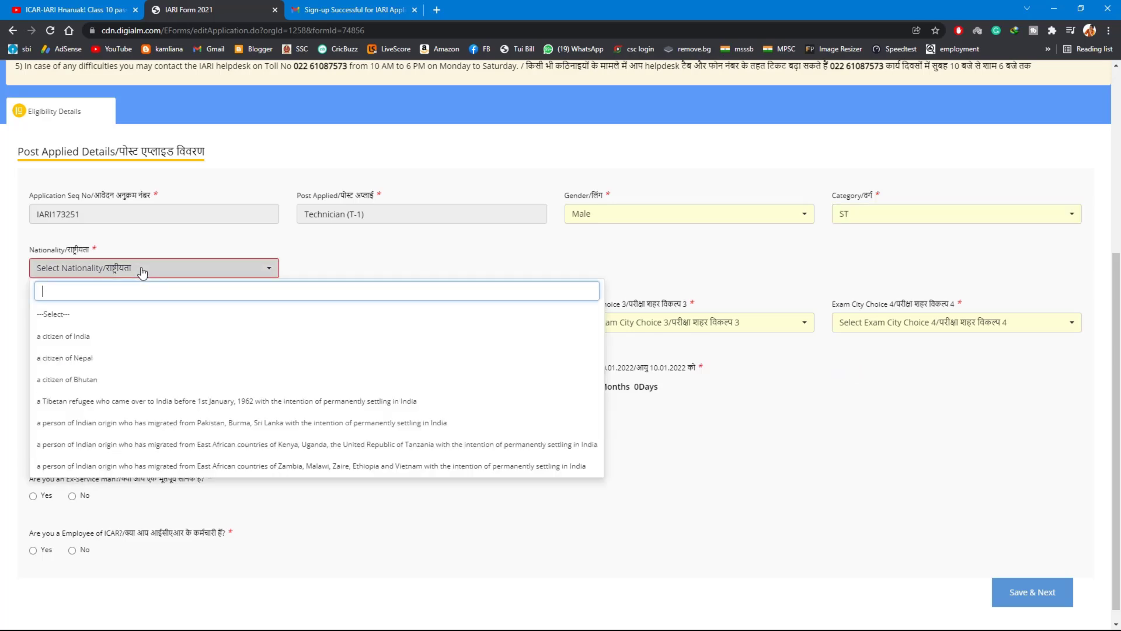
{"action": "left_click", "coordinate": [144, 336]}
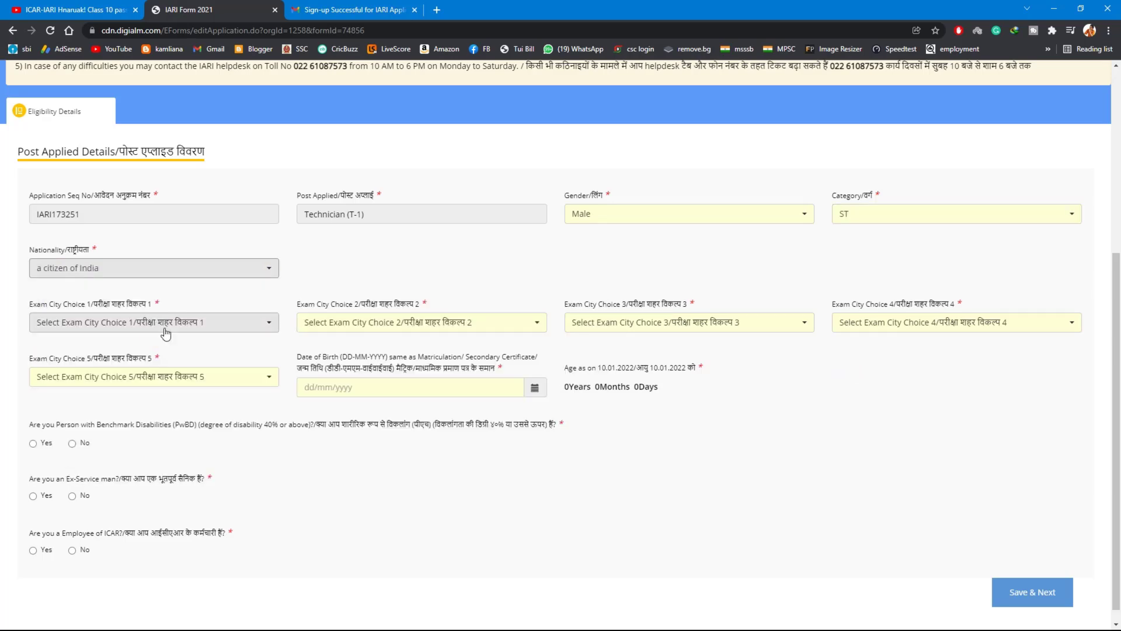
Choose Aizawl as exam city choice 1 and Imphal as exam city choice 2
{"action": "left_click", "coordinate": [232, 328]}
{"action": "scroll", "coordinate": [82, 562], "scroll_direction": "down", "scroll_amount": 10}
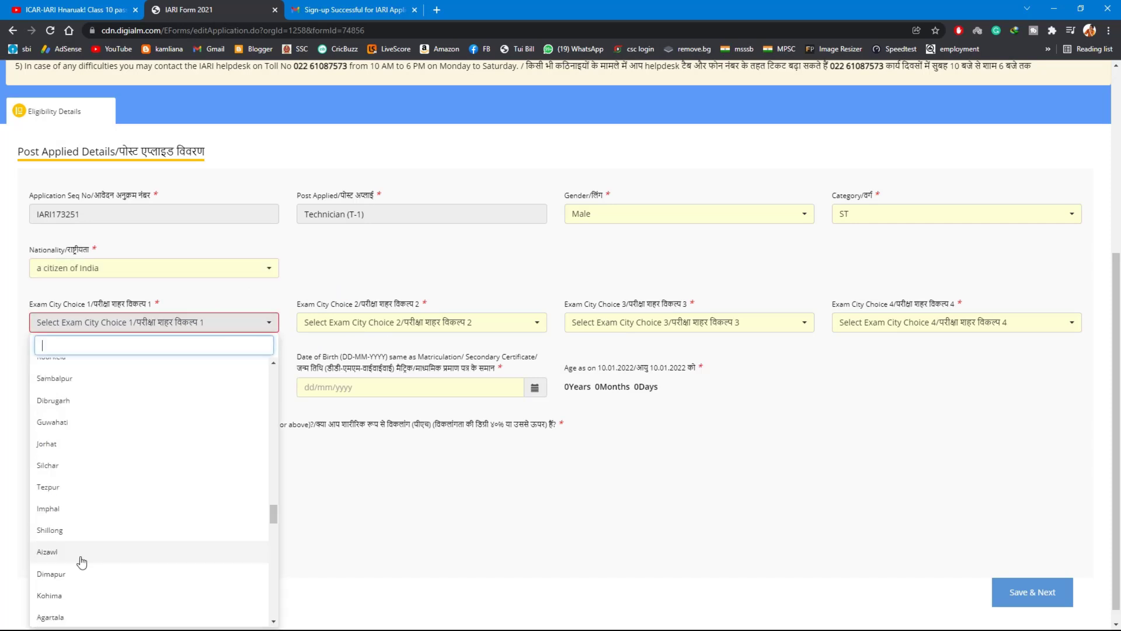
{"action": "scroll", "coordinate": [82, 561], "scroll_direction": "down", "scroll_amount": 2}
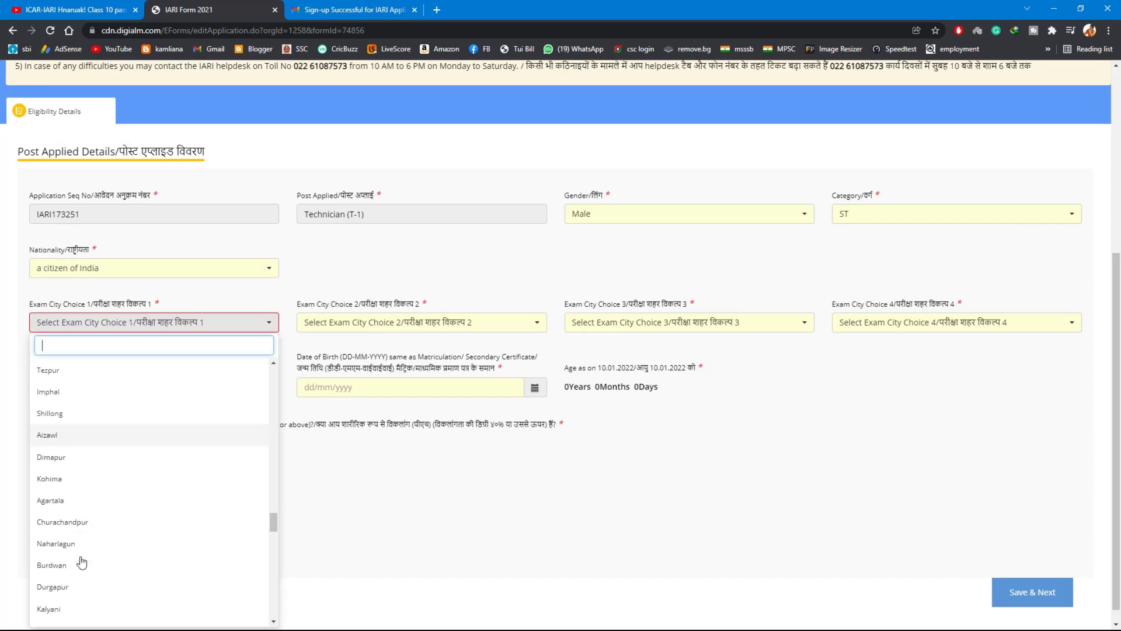
{"action": "left_click", "coordinate": [86, 438]}
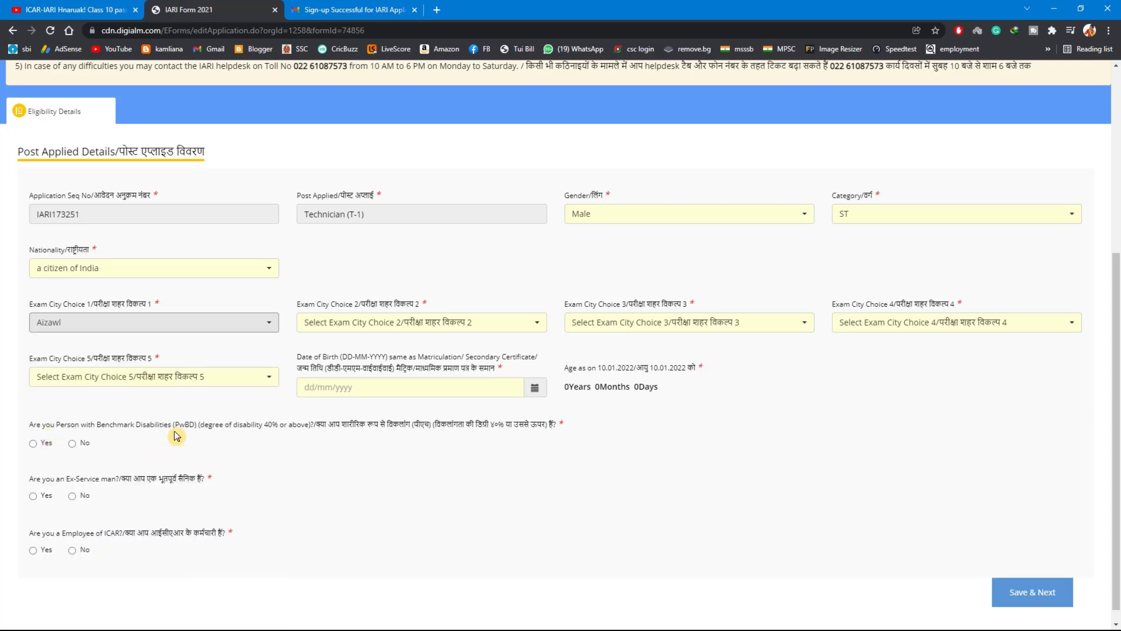
{"action": "left_click", "coordinate": [412, 322]}
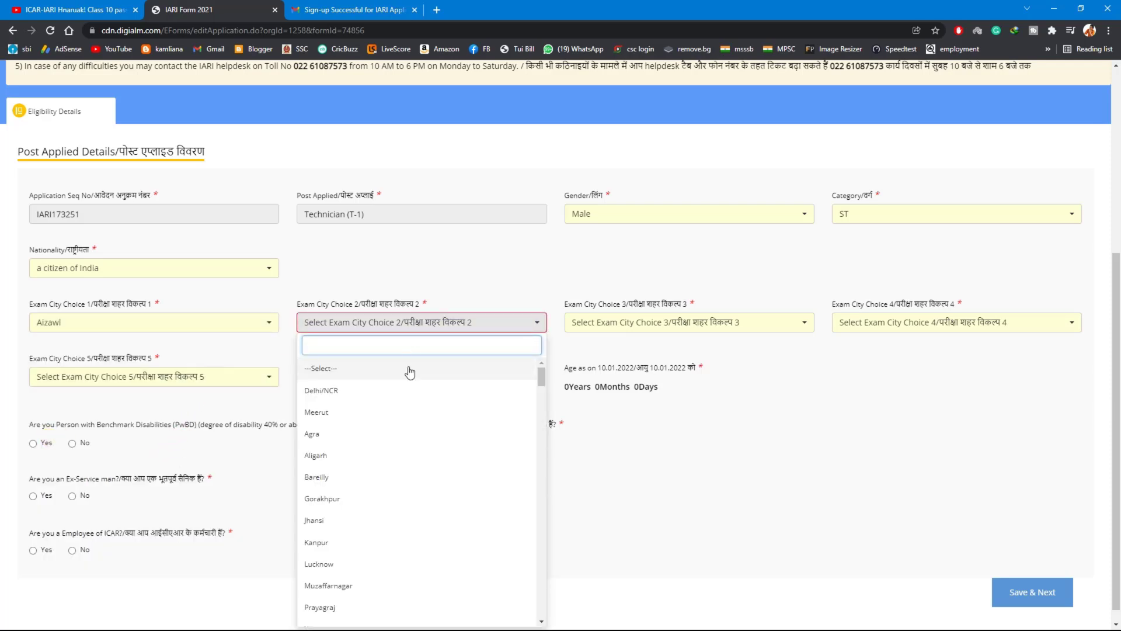
{"action": "scroll", "coordinate": [408, 458], "scroll_direction": "down", "scroll_amount": 2}
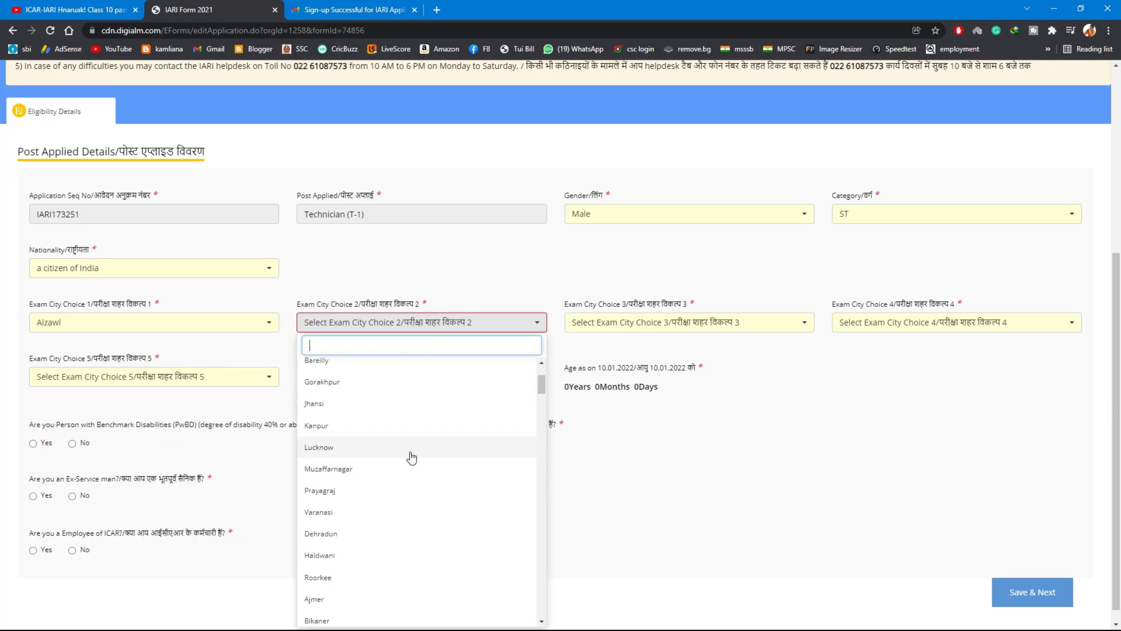
{"action": "scroll", "coordinate": [412, 457], "scroll_direction": "down", "scroll_amount": 2}
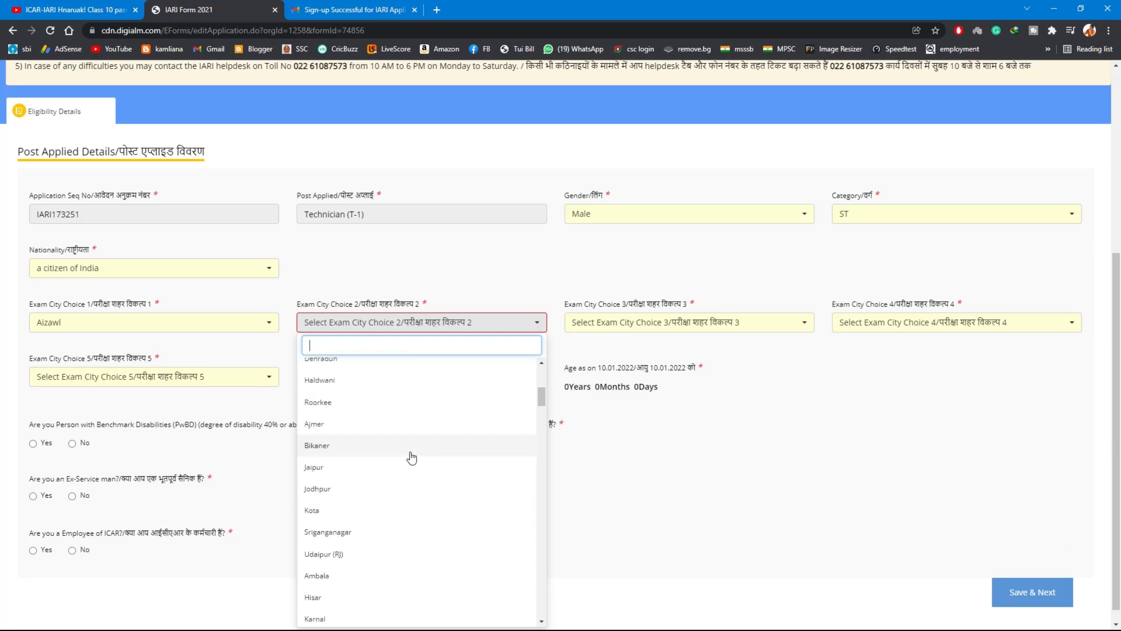
{"action": "type", "text": "im"}
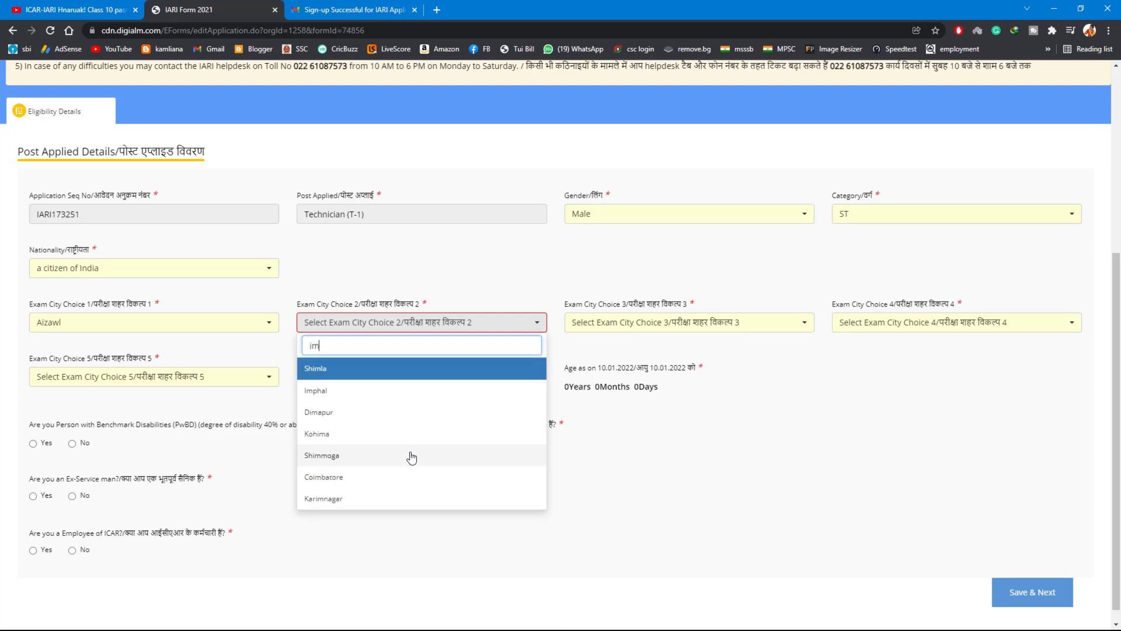
{"action": "left_click", "coordinate": [367, 395]}
Set exam city choices 3, 4 and 5 to Silchar, Shillong and Delhi/NCR, and enter the candidate's date of birth
{"action": "left_click", "coordinate": [613, 325]}
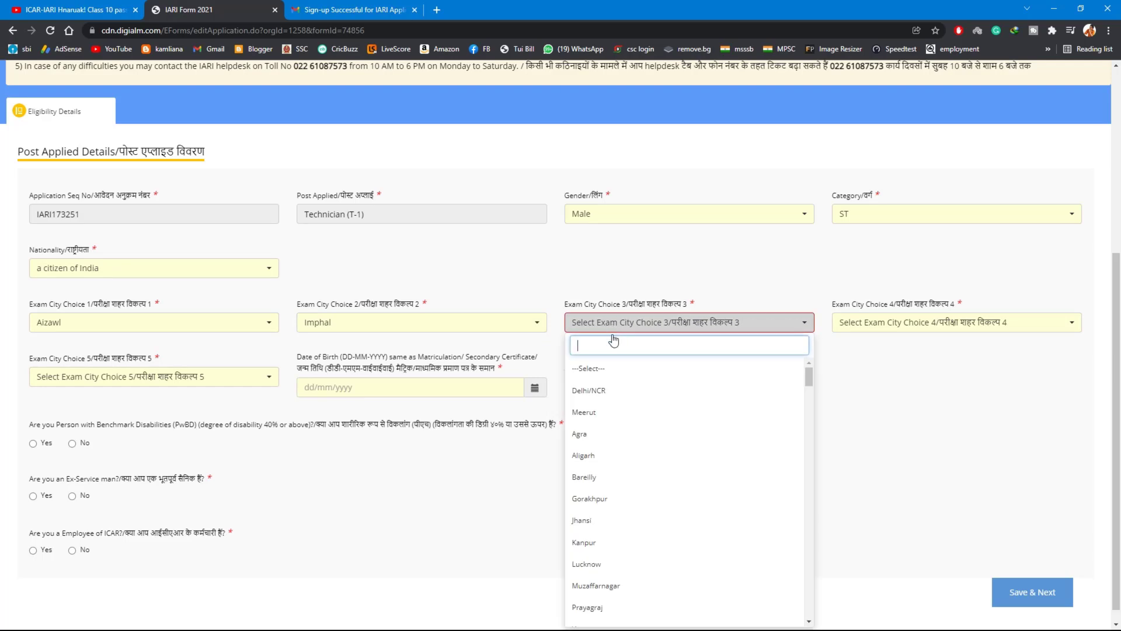
{"action": "type", "text": "sil"}
{"action": "left_click", "coordinate": [620, 369]}
{"action": "left_click", "coordinate": [886, 326]}
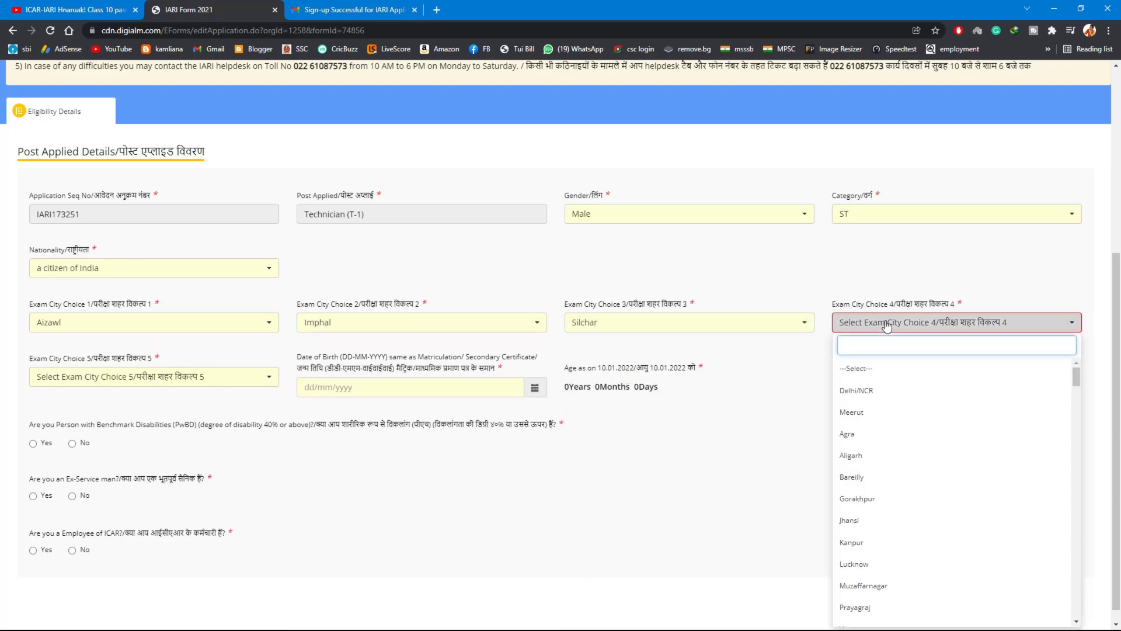
{"action": "type", "text": "shi"}
{"action": "left_click", "coordinate": [882, 410]}
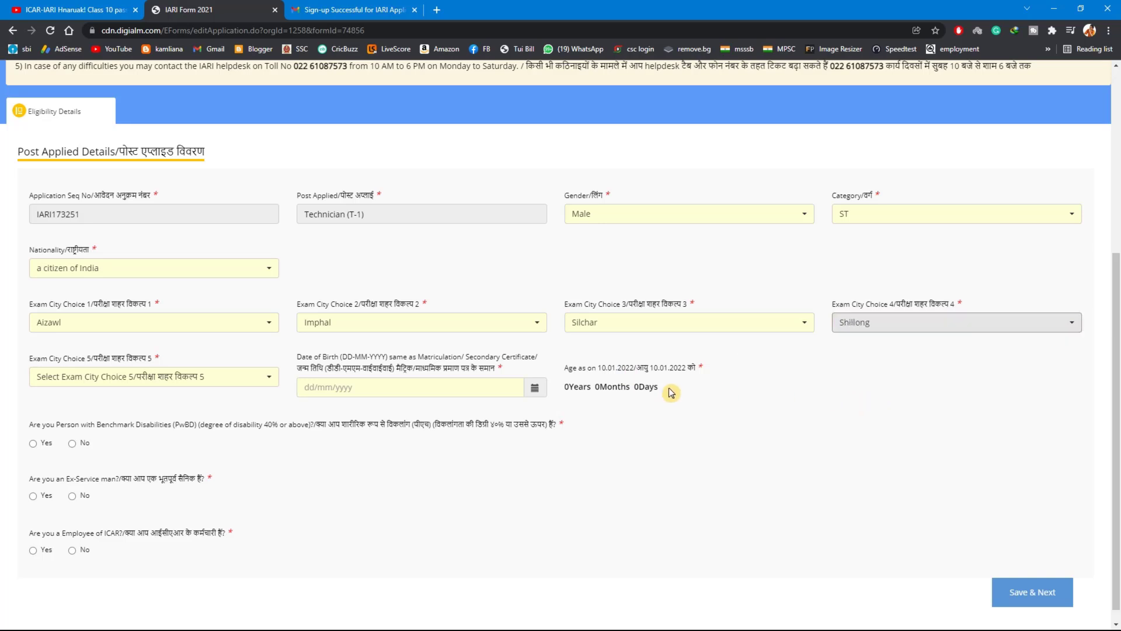
{"action": "left_click", "coordinate": [143, 378]}
{"action": "scroll", "coordinate": [146, 396], "scroll_direction": "up", "scroll_amount": 1}
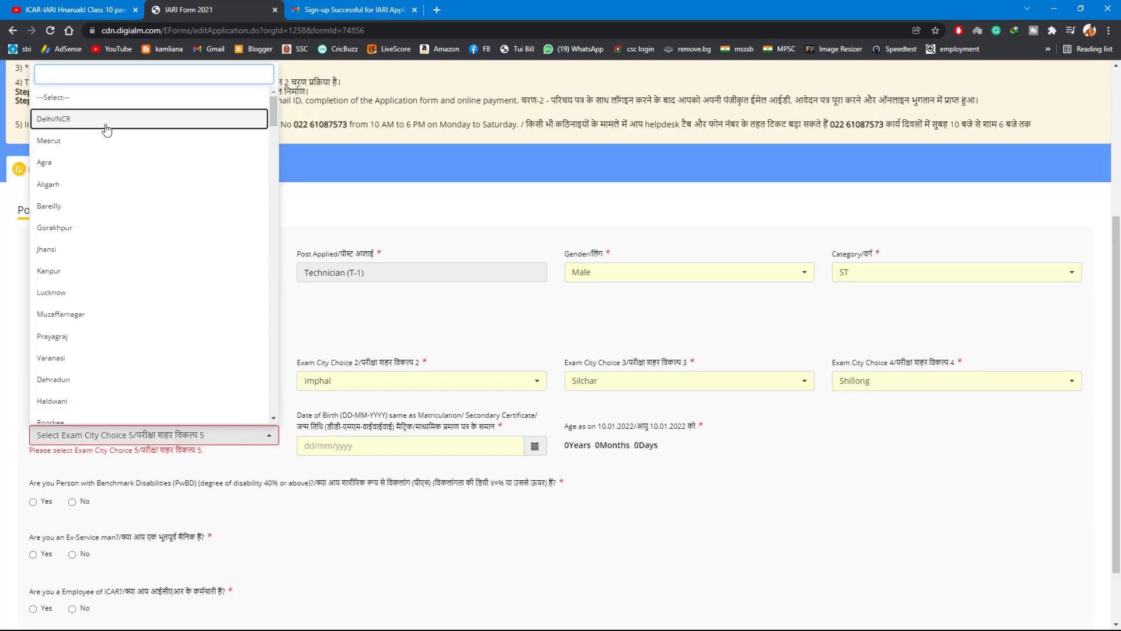
{"action": "left_click", "coordinate": [88, 119]}
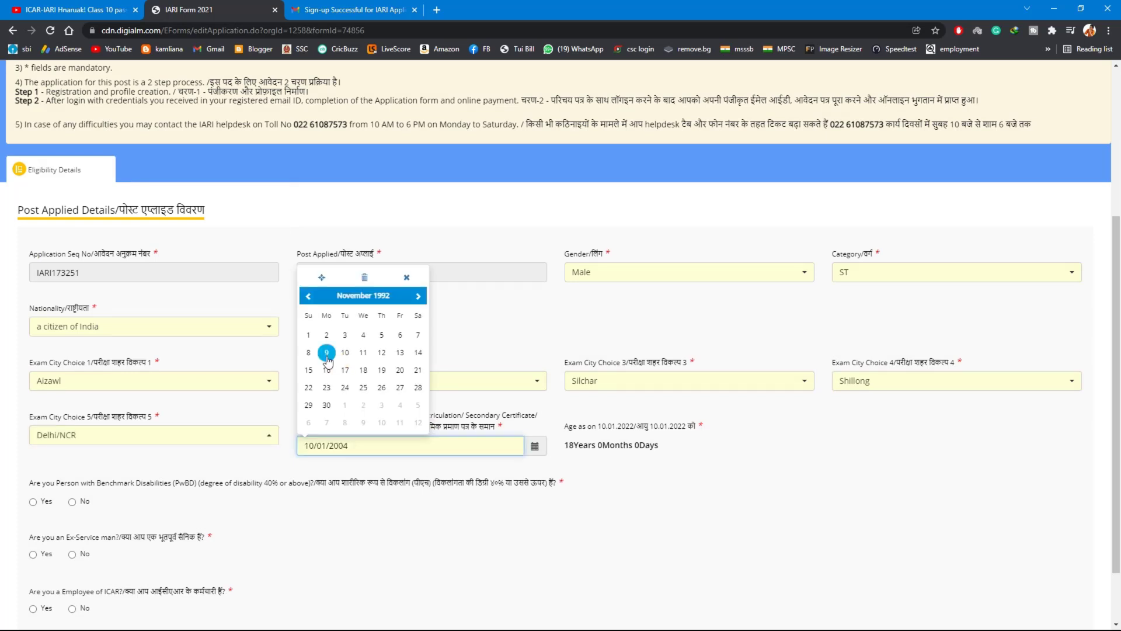
{"action": "left_click", "coordinate": [326, 356]}
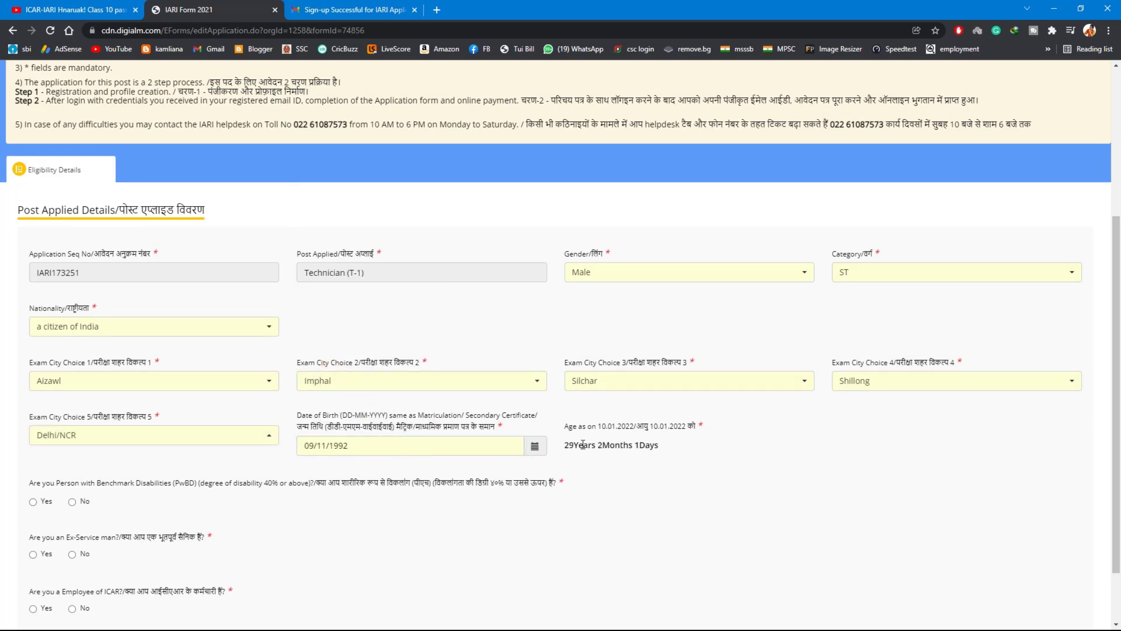
Answer No to the benchmark disability, ex-serviceman, serving defence person and ICAR employee questions, and save the eligibility details
{"action": "scroll", "coordinate": [363, 476], "scroll_direction": "down", "scroll_amount": 1}
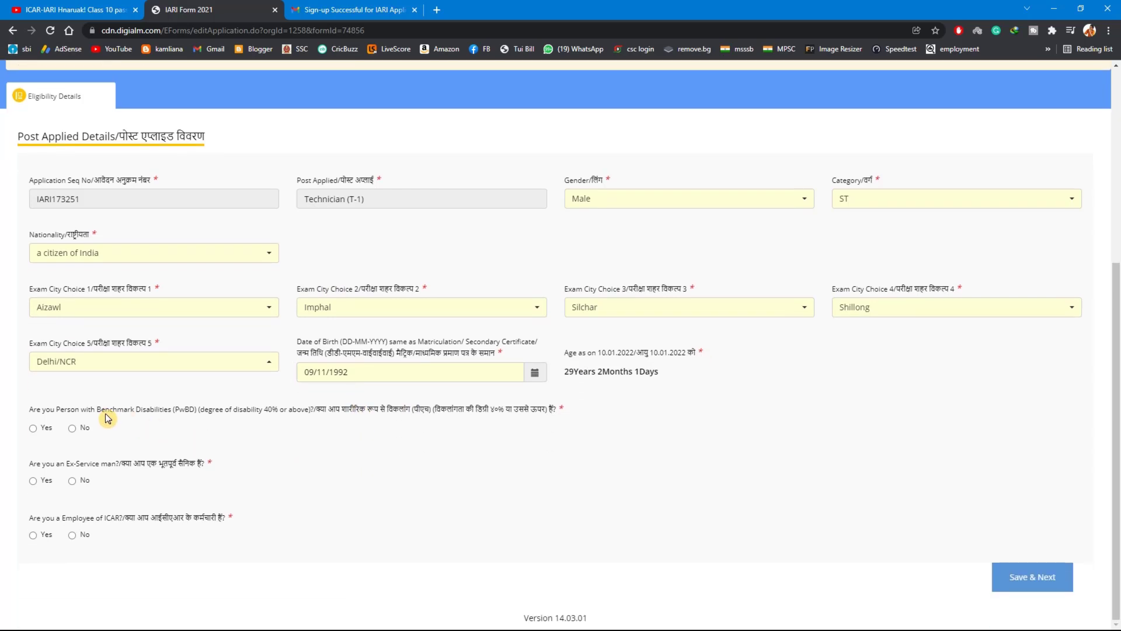
{"action": "left_click", "coordinate": [75, 428]}
{"action": "left_click", "coordinate": [73, 482]}
{"action": "left_click", "coordinate": [79, 538]}
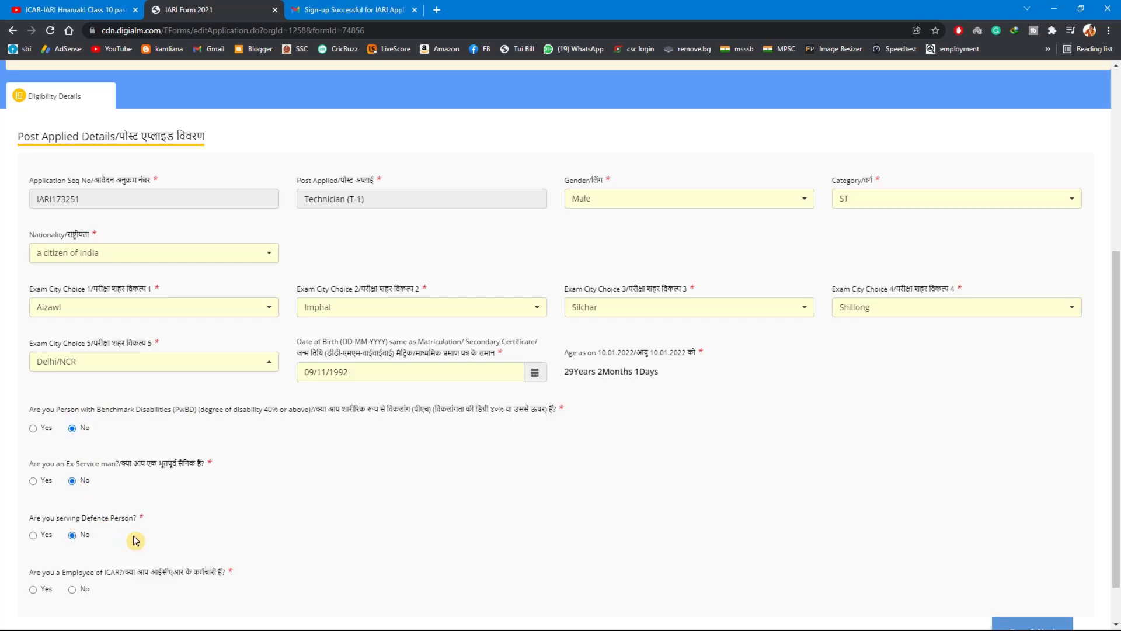
{"action": "scroll", "coordinate": [134, 537], "scroll_direction": "down", "scroll_amount": 1}
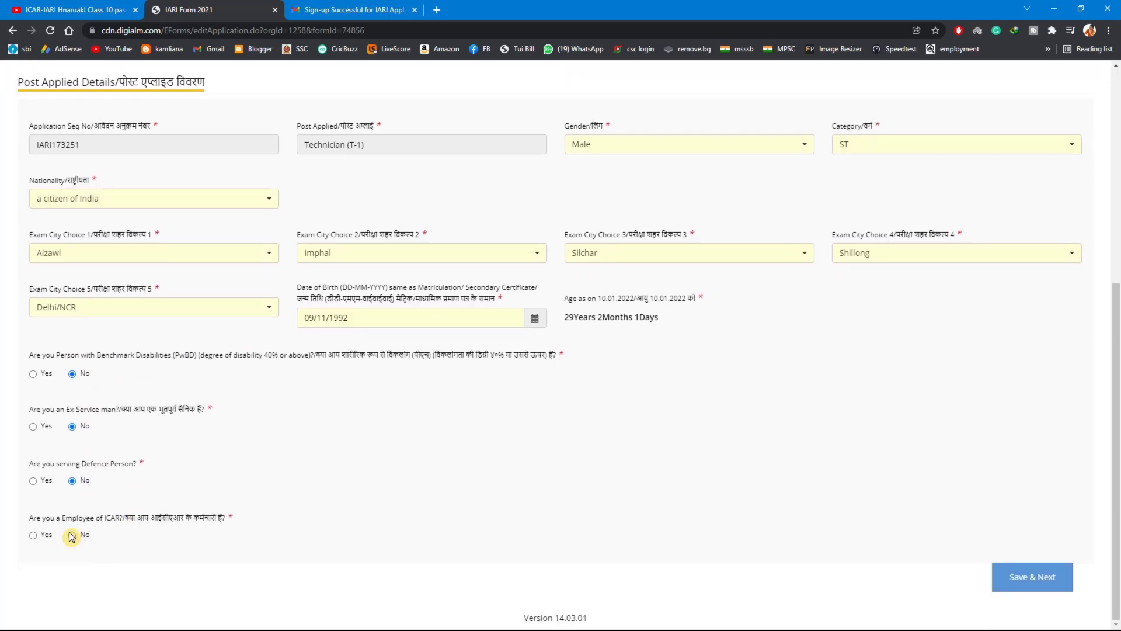
{"action": "left_click", "coordinate": [74, 537]}
{"action": "left_click", "coordinate": [1023, 577]}
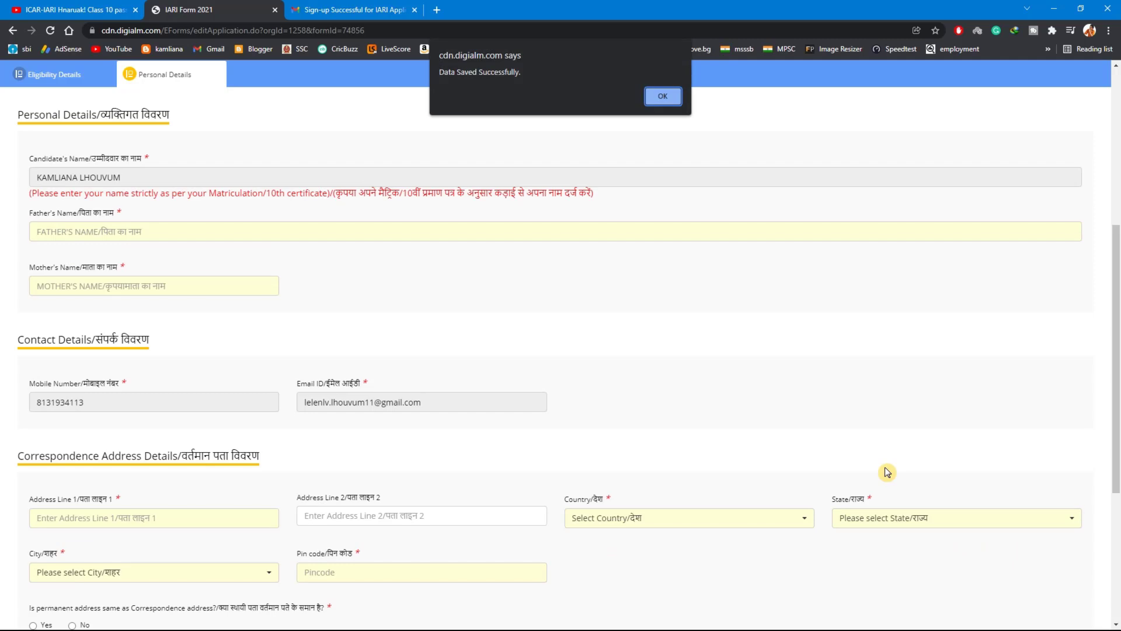
{"action": "left_click", "coordinate": [664, 105]}
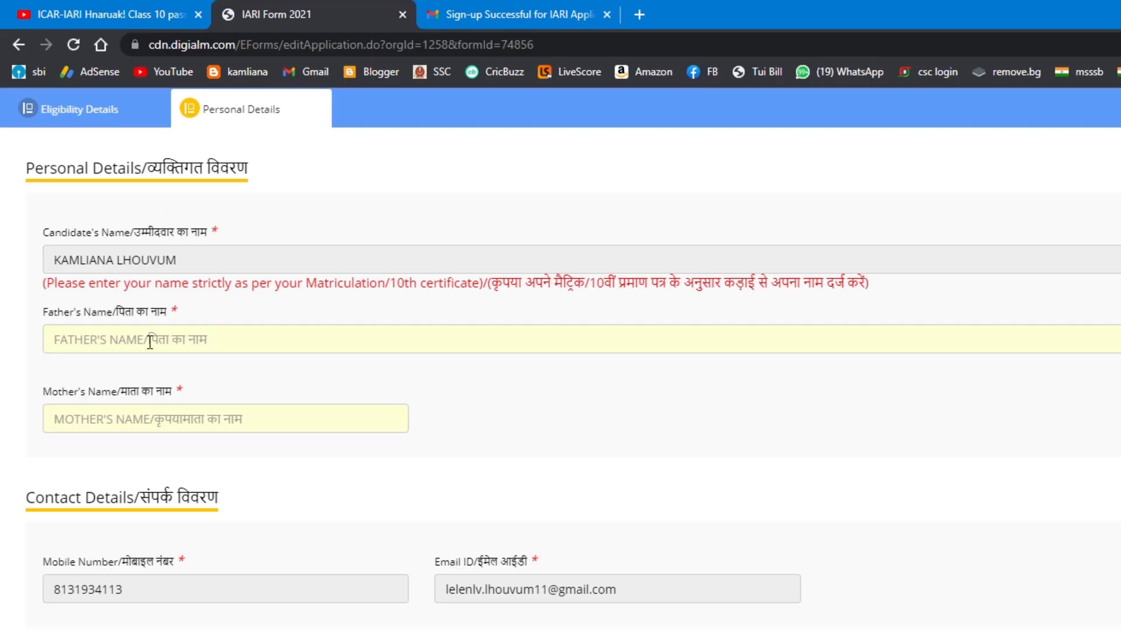
Enter the father's full name and the mother's full name in the personal details
{"action": "left_click", "coordinate": [103, 233]}
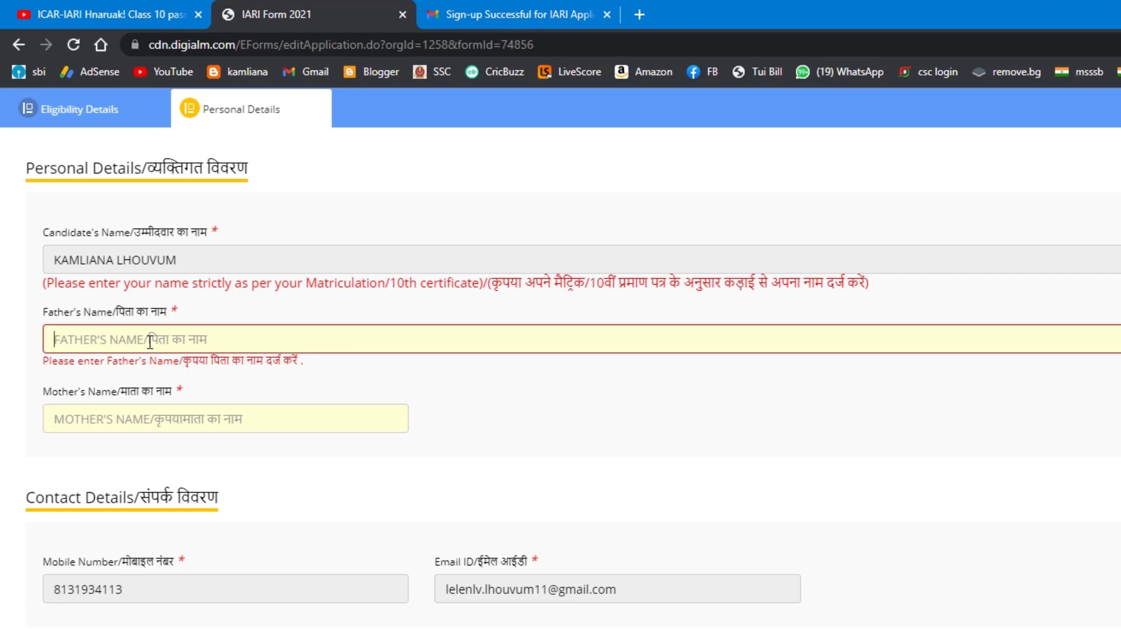
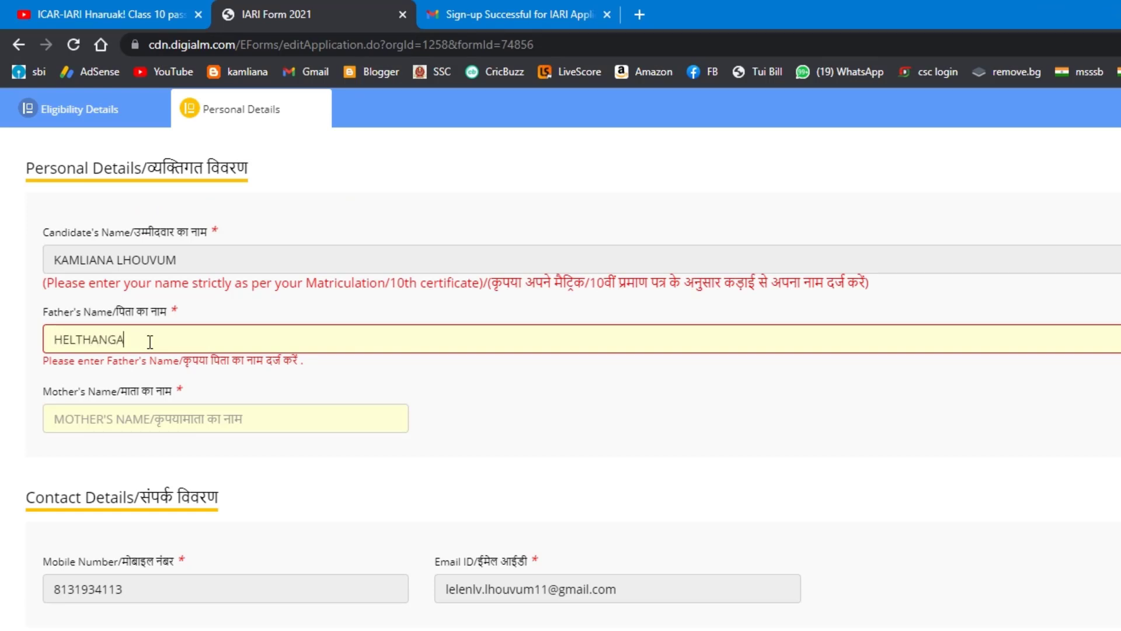
{"action": "left_click", "coordinate": [176, 411]}
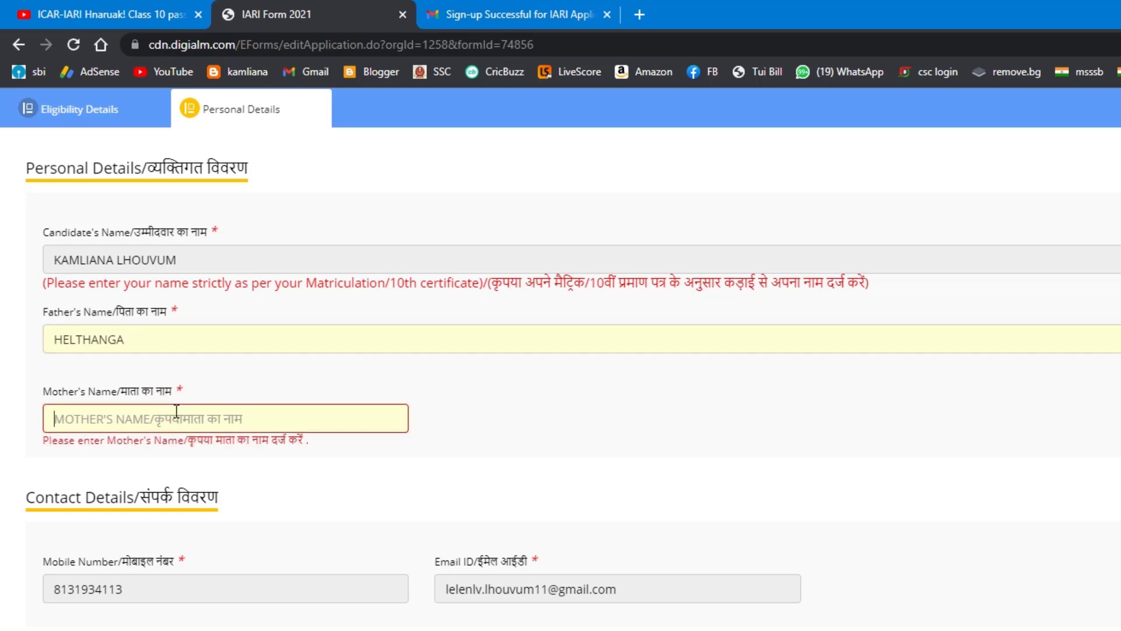
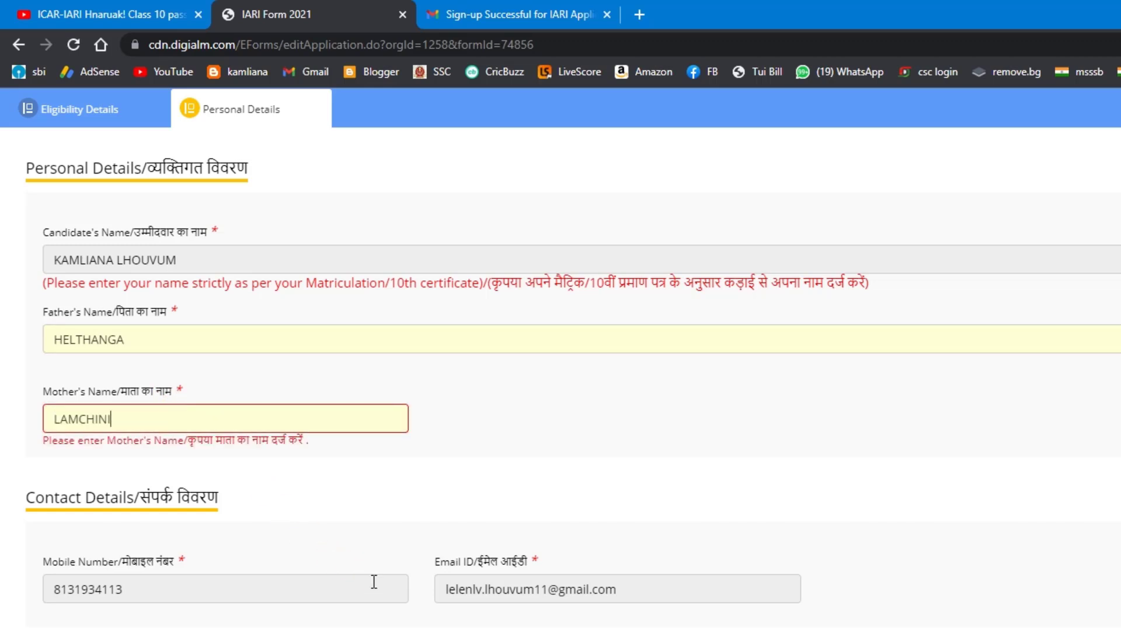
Enter the first line of the candidate's correspondence address and set its country to India
{"action": "scroll", "coordinate": [374, 578], "scroll_direction": "down", "scroll_amount": 4}
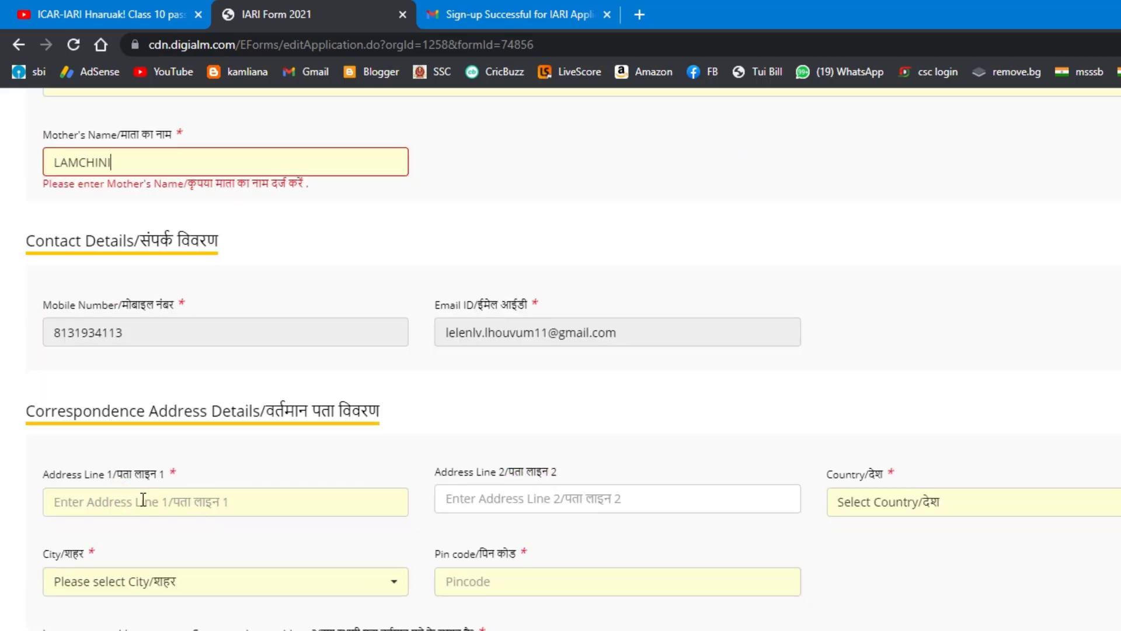
{"action": "left_click", "coordinate": [168, 502]}
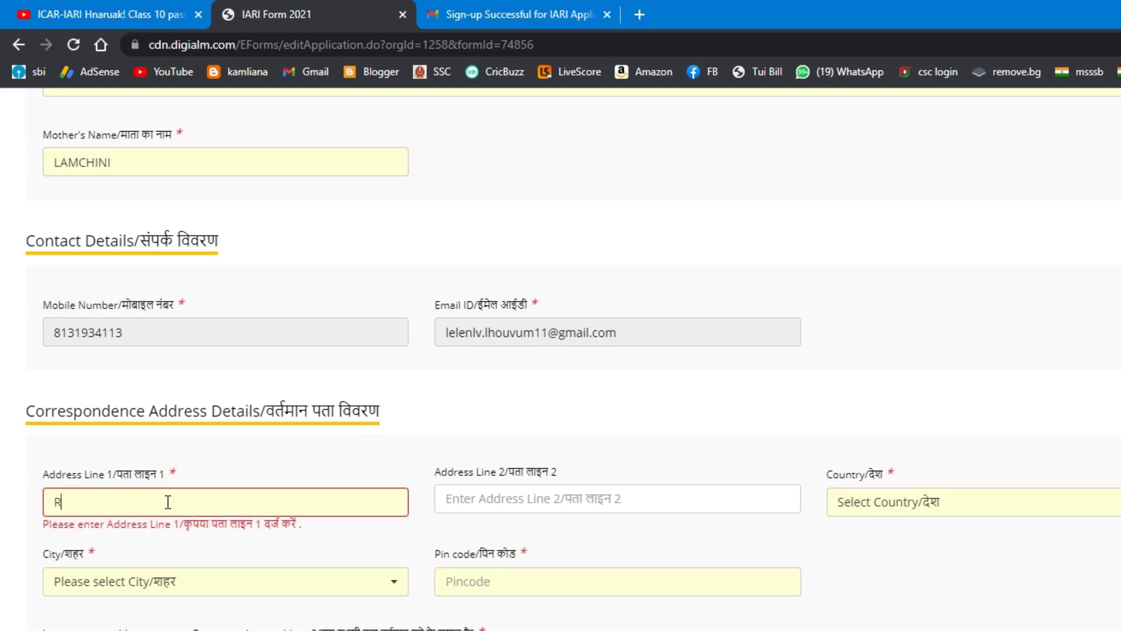
{"action": "left_click", "coordinate": [916, 514]}
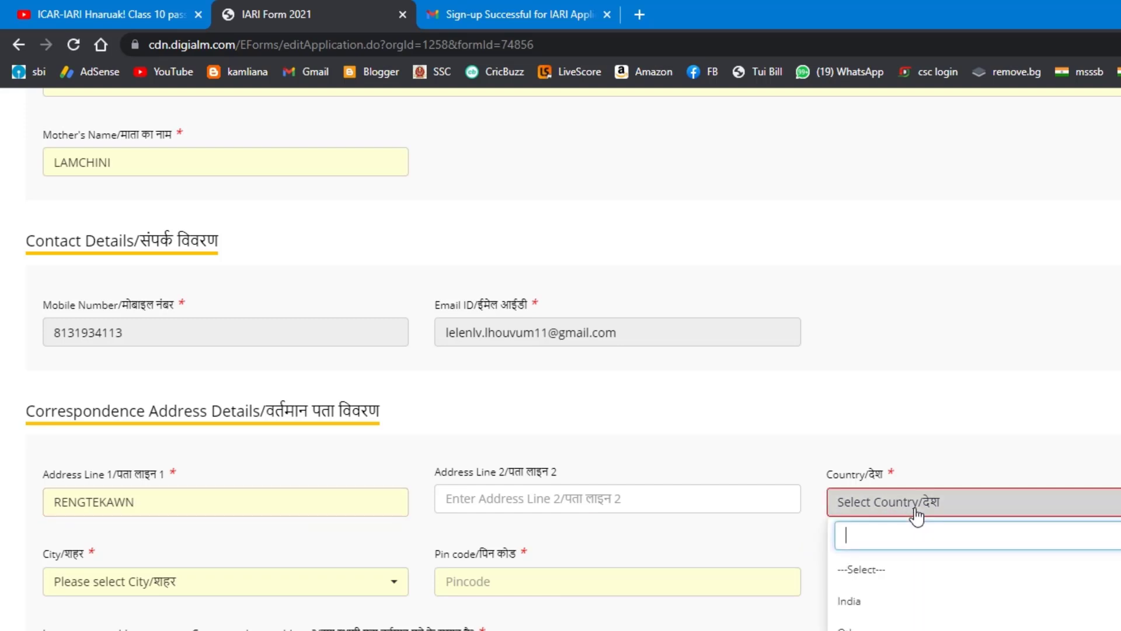
{"action": "left_click", "coordinate": [916, 598]}
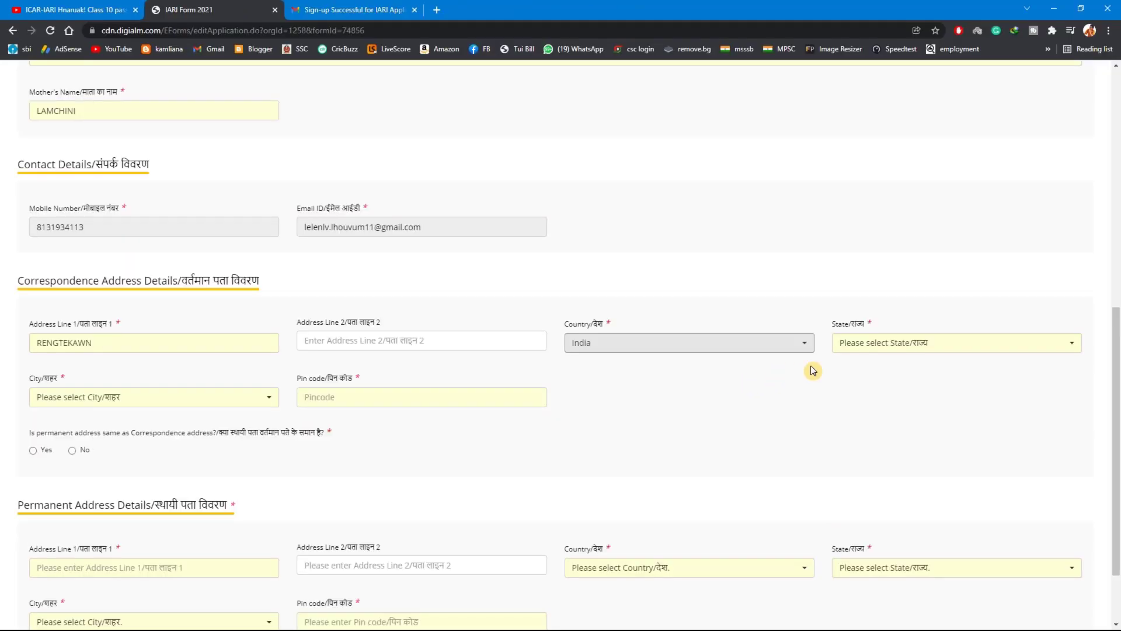
Set the state of the correspondence address to Mizoram
{"action": "left_click", "coordinate": [905, 349]}
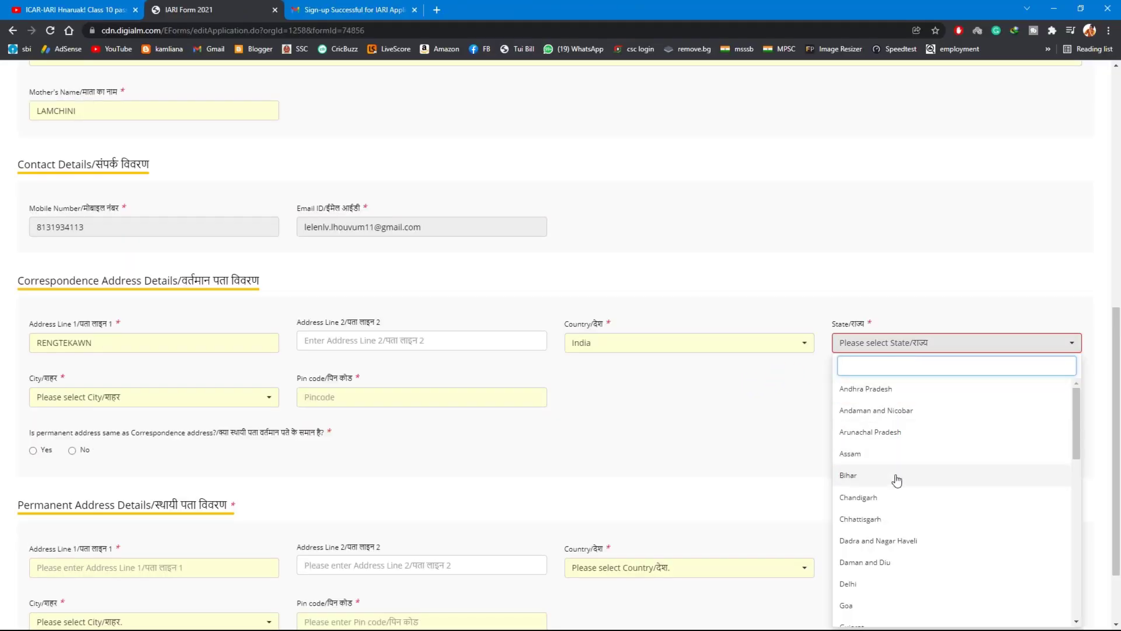
{"action": "scroll", "coordinate": [897, 480], "scroll_direction": "down", "scroll_amount": 3}
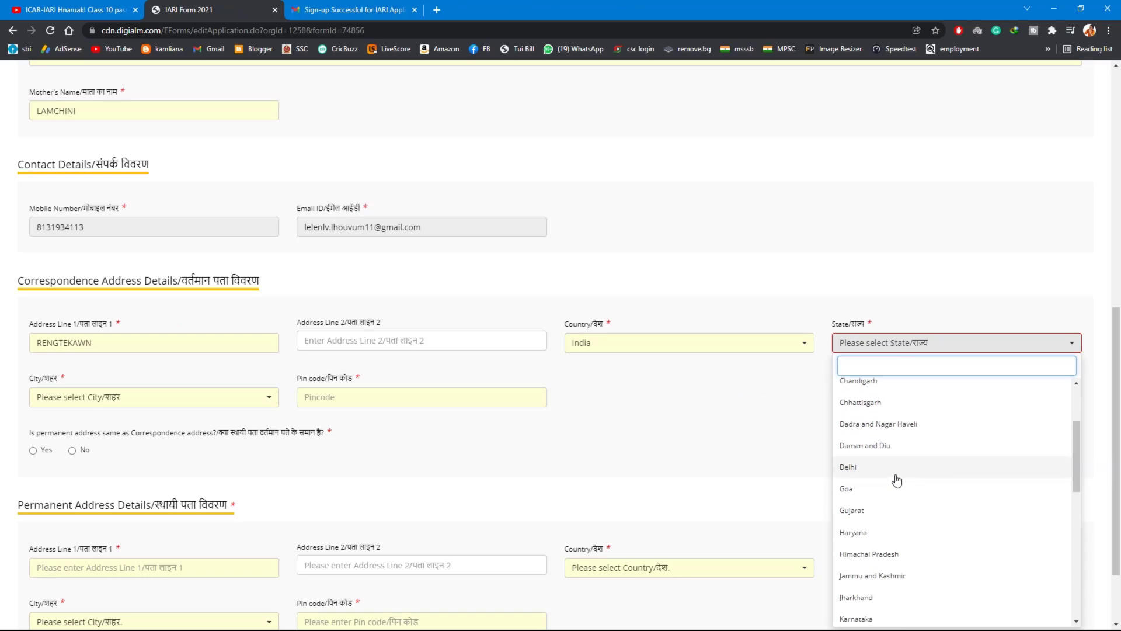
{"action": "type", "text": "MIZ"}
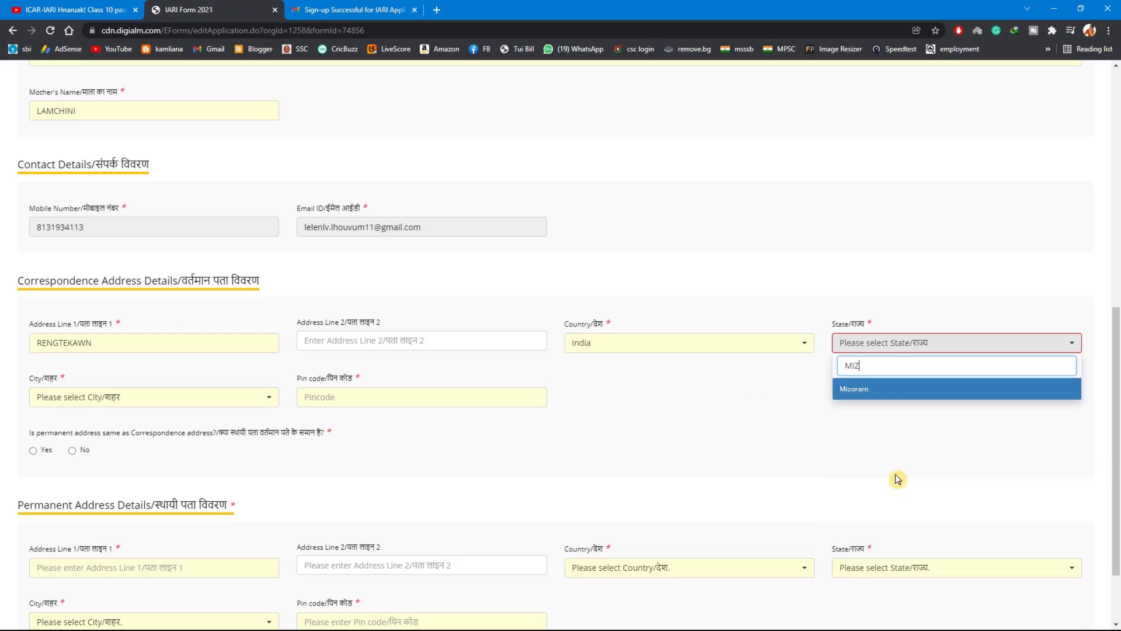
{"action": "left_click", "coordinate": [898, 392]}
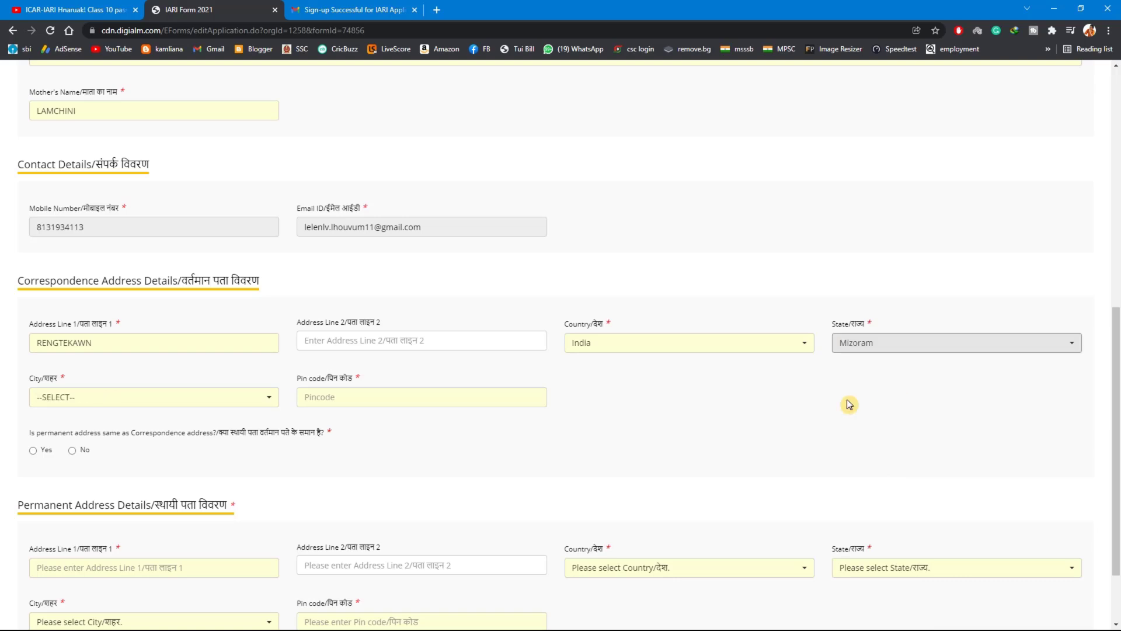
Choose the candidate's city and enter the postal pin code for the correspondence address
{"action": "left_click", "coordinate": [157, 403]}
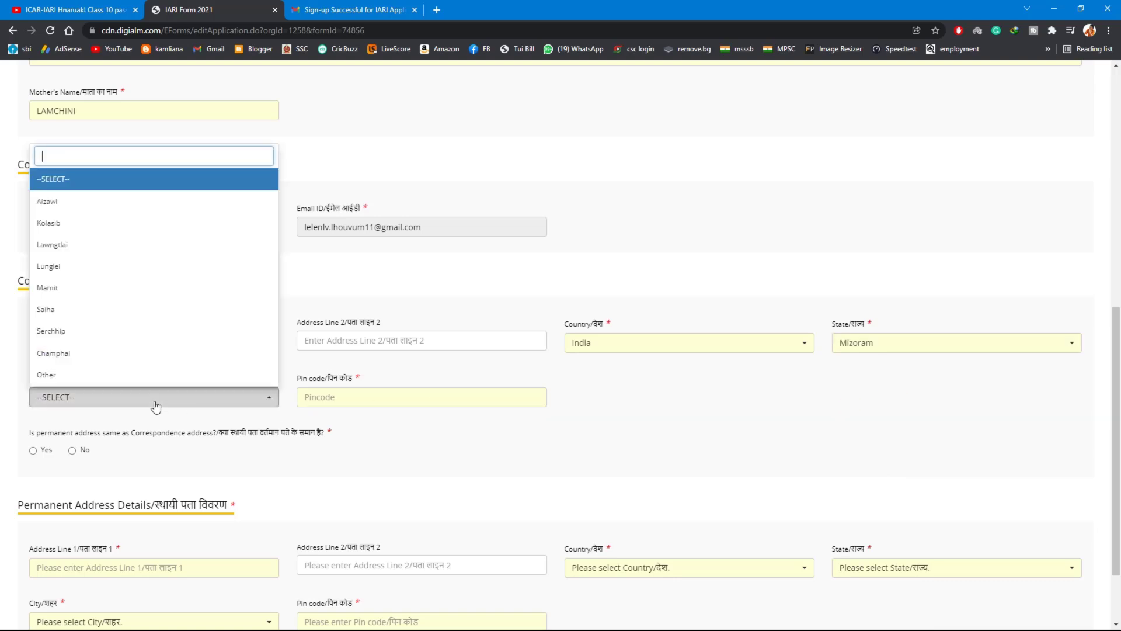
{"action": "left_click", "coordinate": [52, 223]}
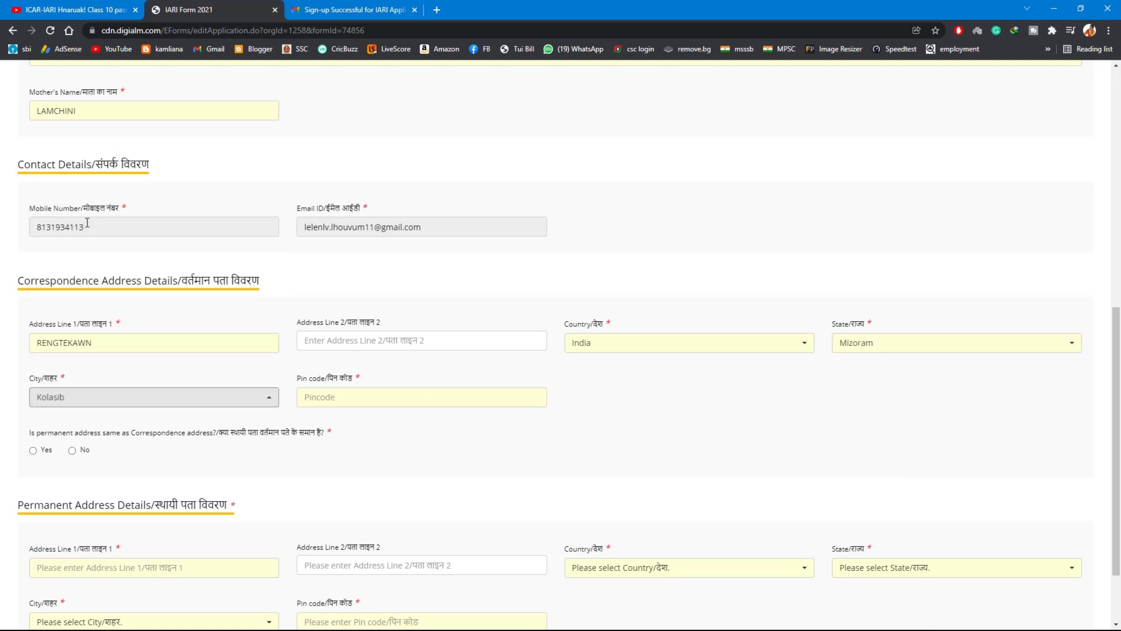
{"action": "left_click", "coordinate": [322, 398]}
{"action": "type", "text": "796082"}
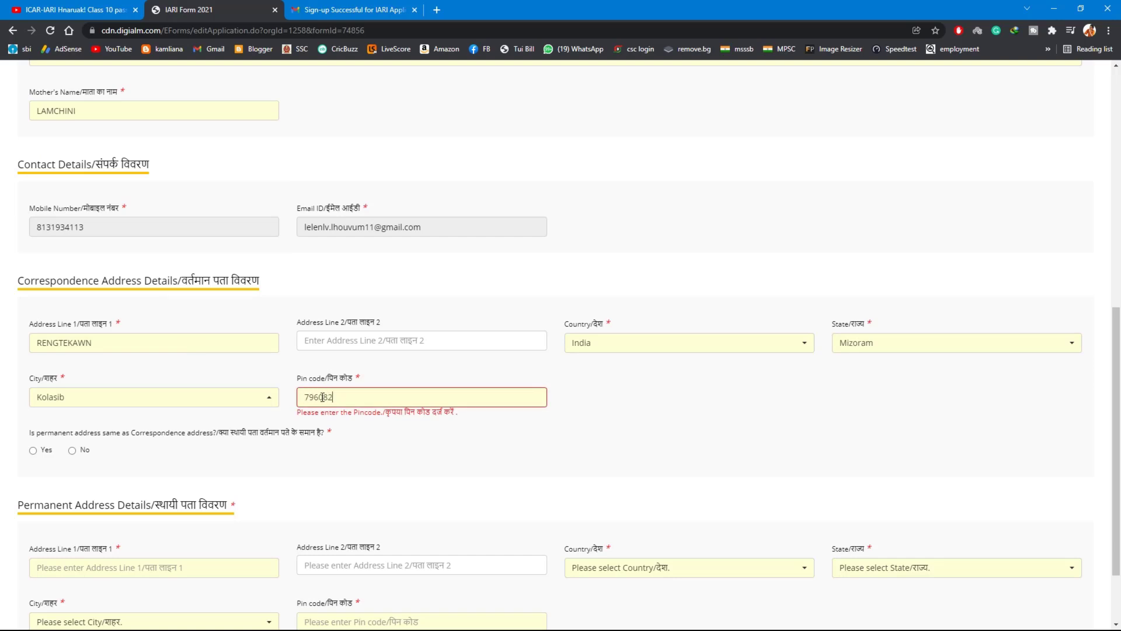
{"action": "left_click", "coordinate": [374, 433]}
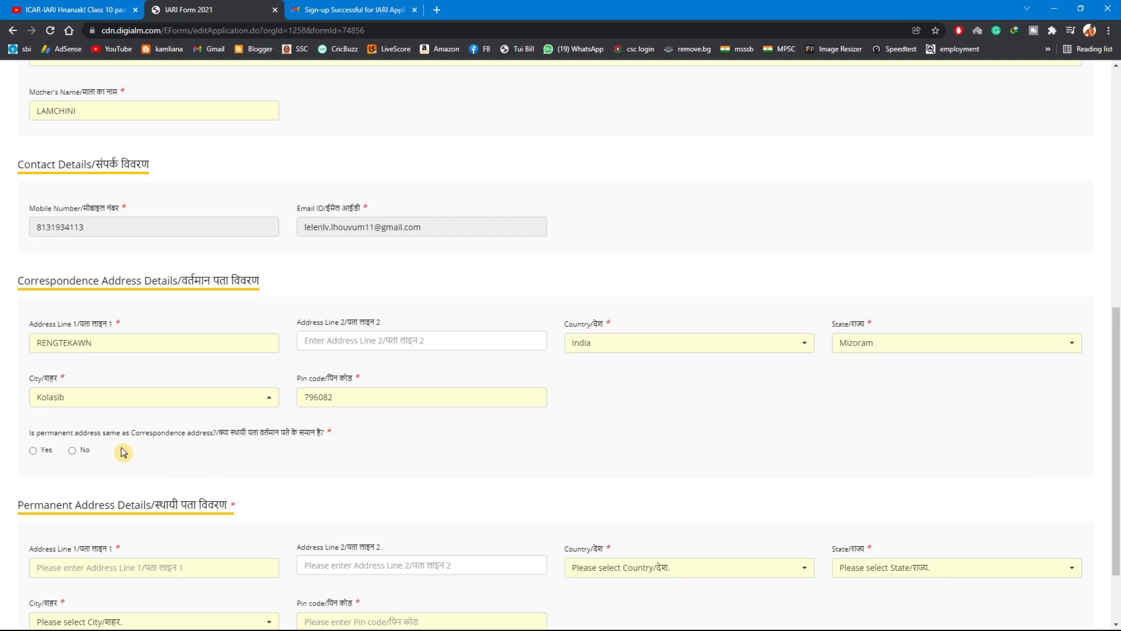
Declare the permanent address the same as the correspondence address, and save the personal details to continue to the qualification details
{"action": "left_click", "coordinate": [33, 451]}
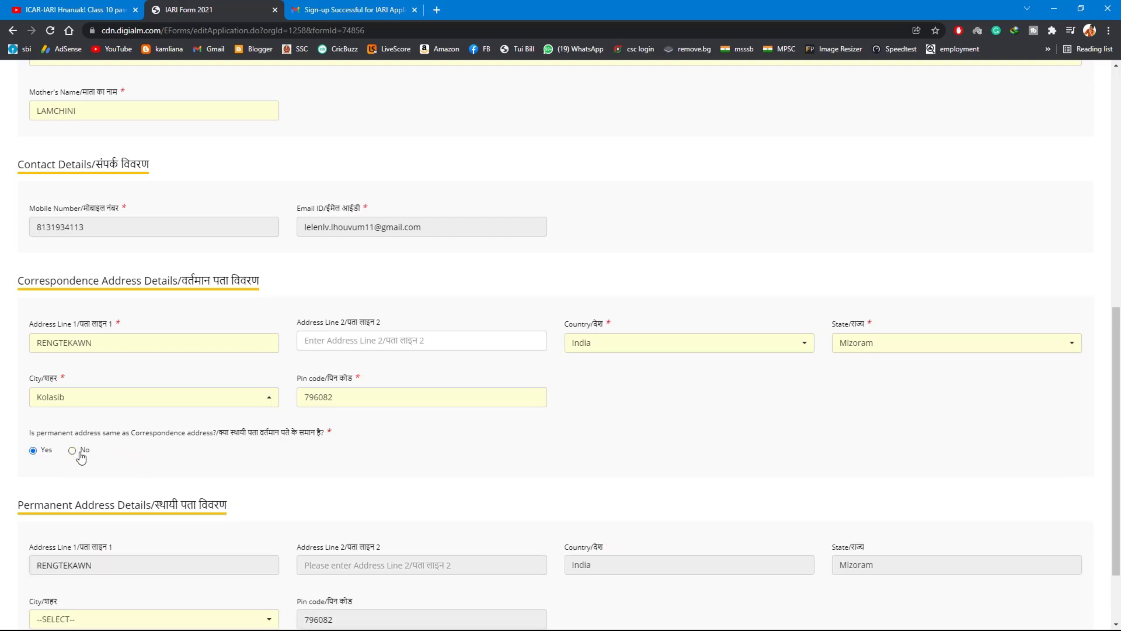
{"action": "scroll", "coordinate": [81, 458], "scroll_direction": "down", "scroll_amount": 2}
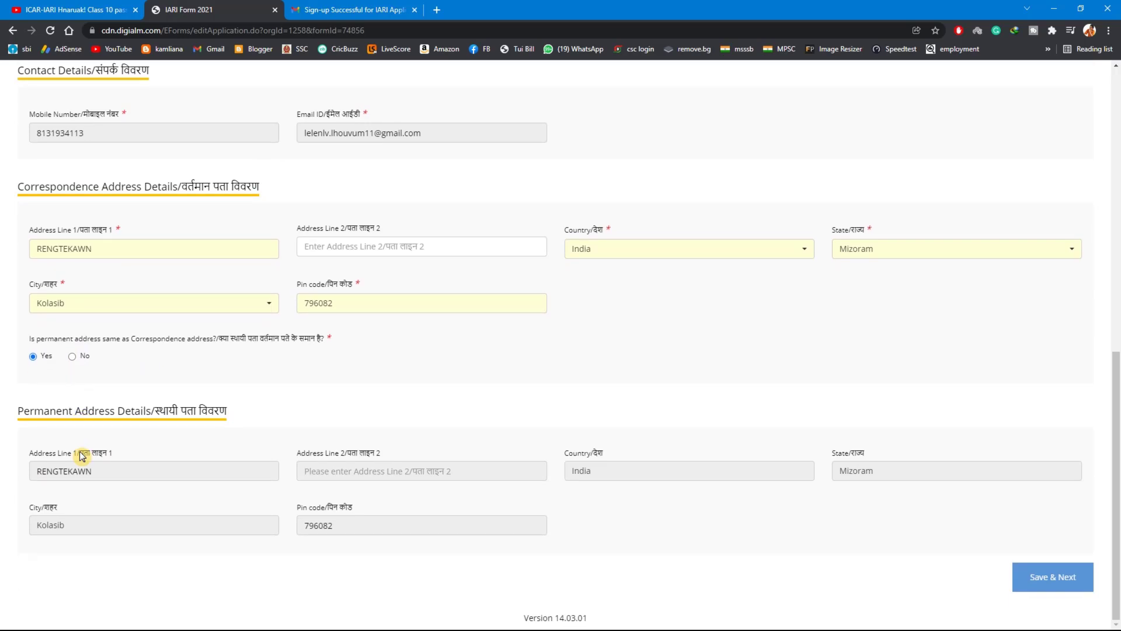
{"action": "left_click", "coordinate": [1040, 581]}
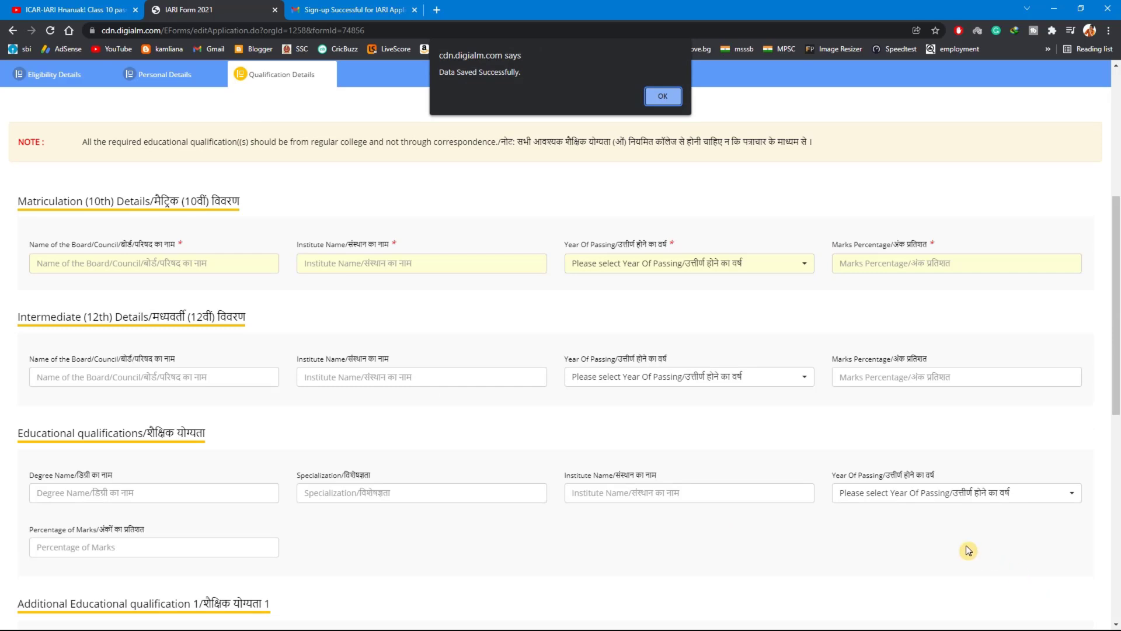
{"action": "left_click", "coordinate": [663, 95]}
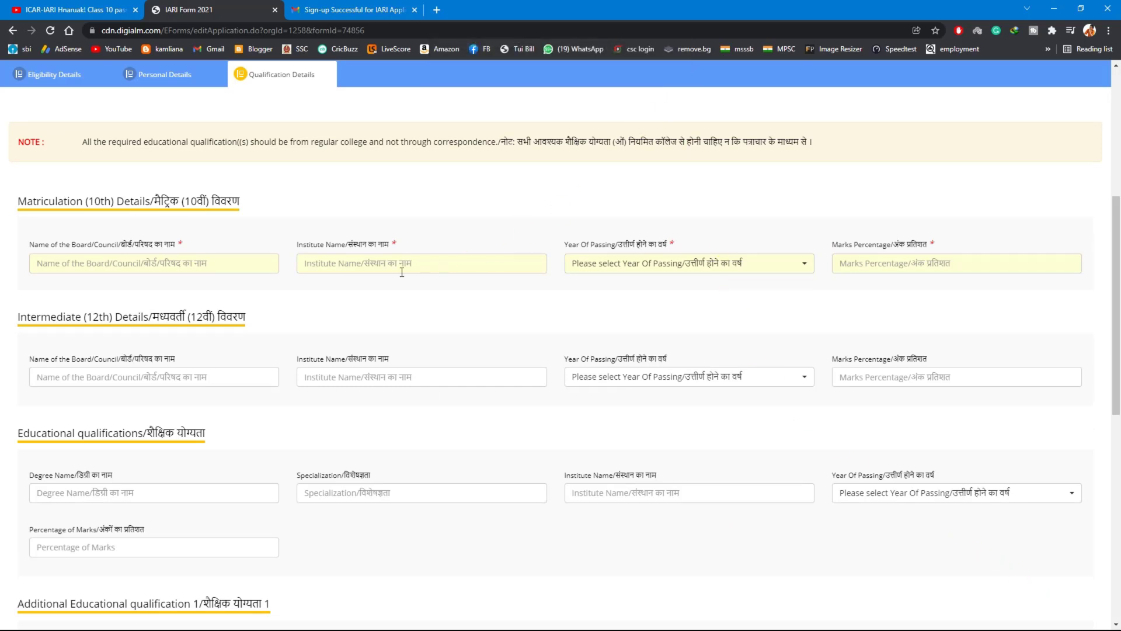
For the 10th details, enter MIZORAM BOARD OF SCHOOL EDUCATION as the board and ST JOHN HIGHER SECONDARY SCHOOL as the institute
{"action": "left_click", "coordinate": [132, 256]}
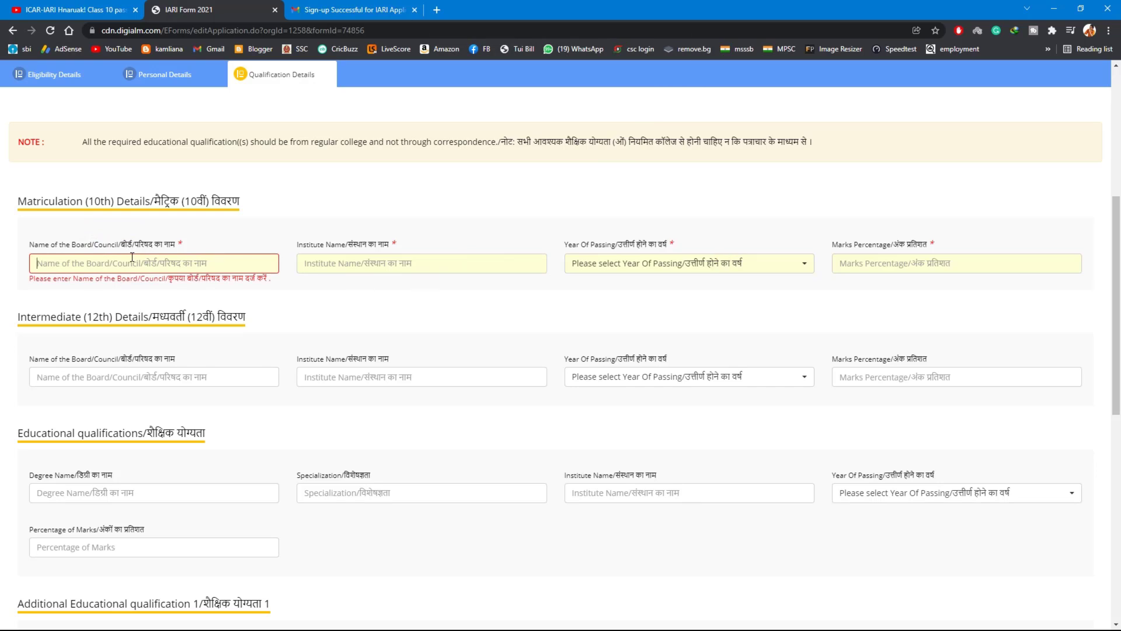
{"action": "type", "text": "MIZORAM BOARD OF SCHOOL EDUCATION"}
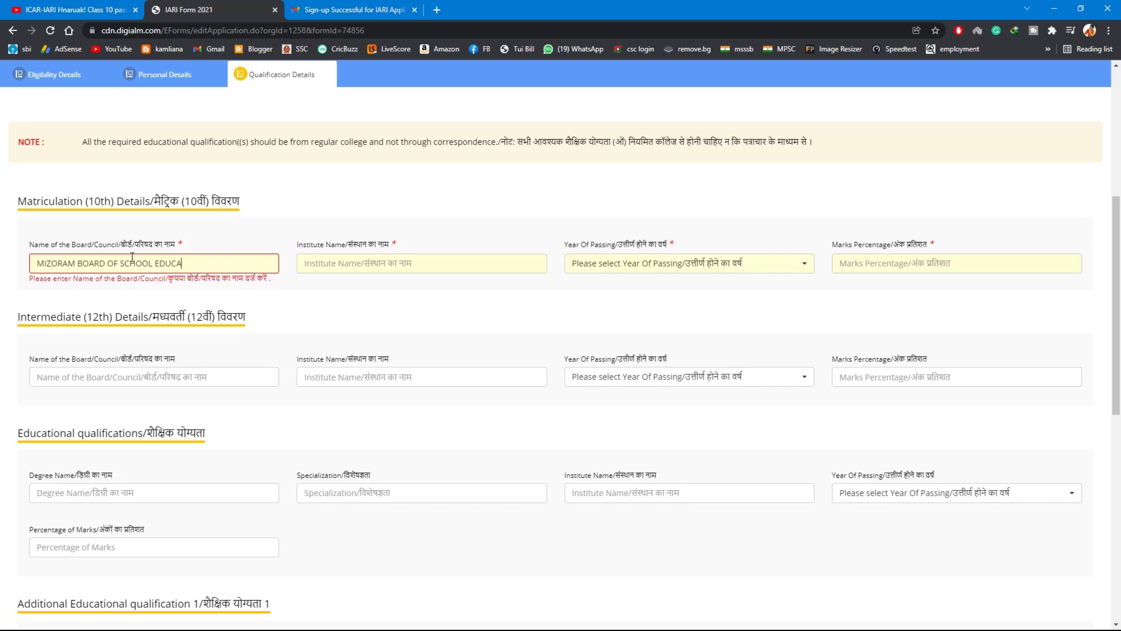
{"action": "left_click", "coordinate": [417, 261]}
{"action": "type", "text": "ST JOHN HIGHER SECONDARY SCHOOL"}
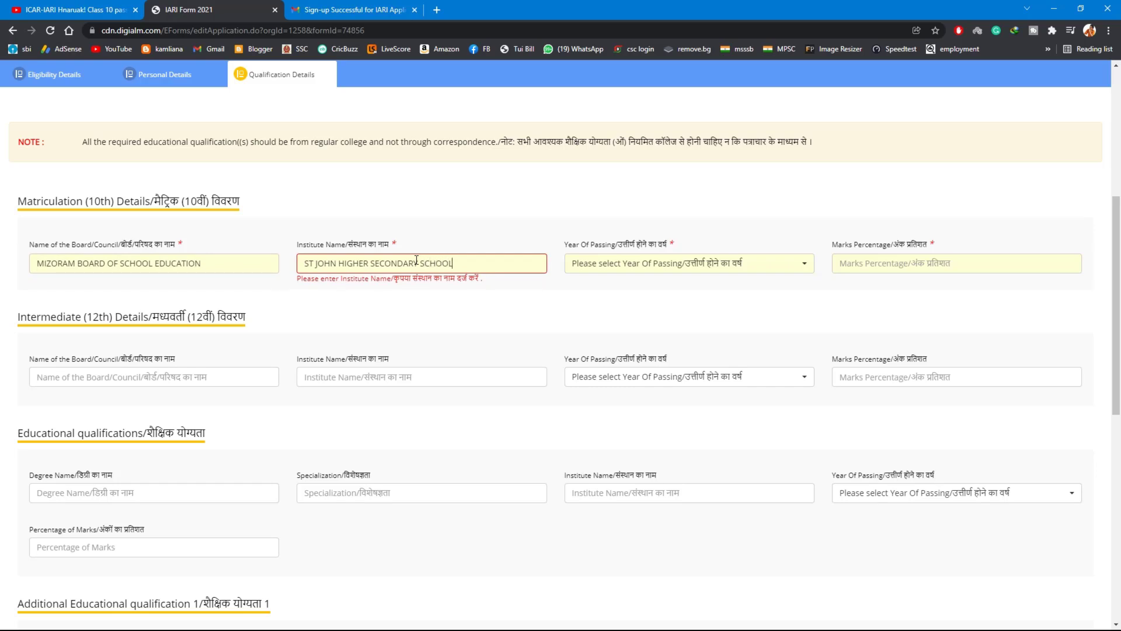
Set the 10th year of passing to 2007 and the marks percentage to 81
{"action": "left_click", "coordinate": [605, 264]}
{"action": "scroll", "coordinate": [663, 488], "scroll_direction": "down", "scroll_amount": 5}
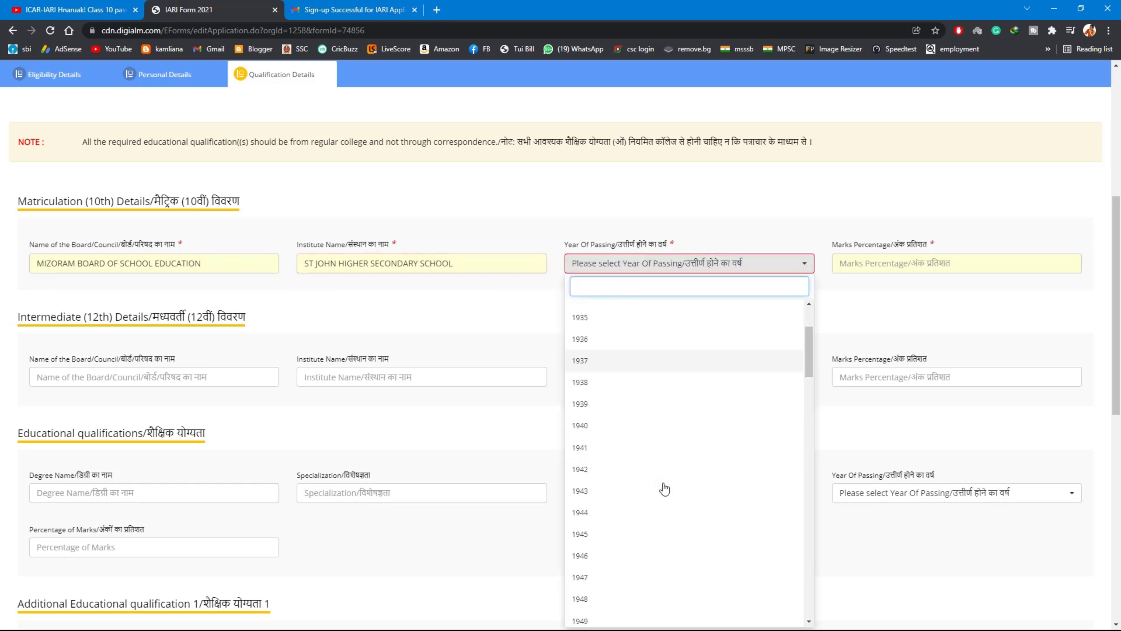
{"action": "scroll", "coordinate": [664, 488], "scroll_direction": "down", "scroll_amount": 15}
{"action": "left_click", "coordinate": [623, 316]}
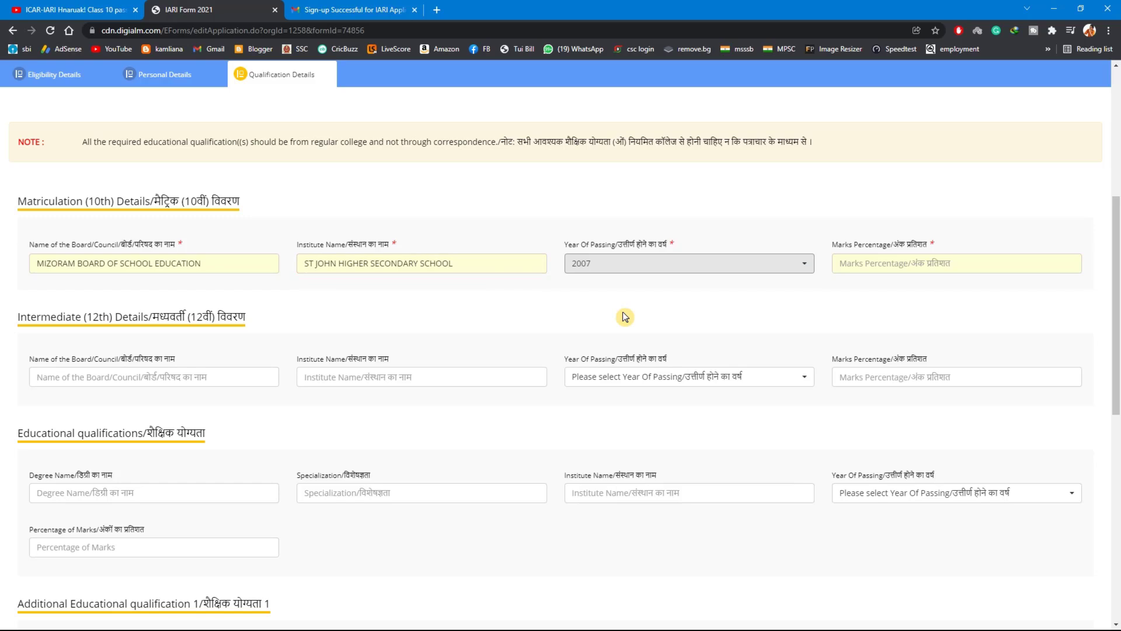
{"action": "left_click", "coordinate": [854, 266]}
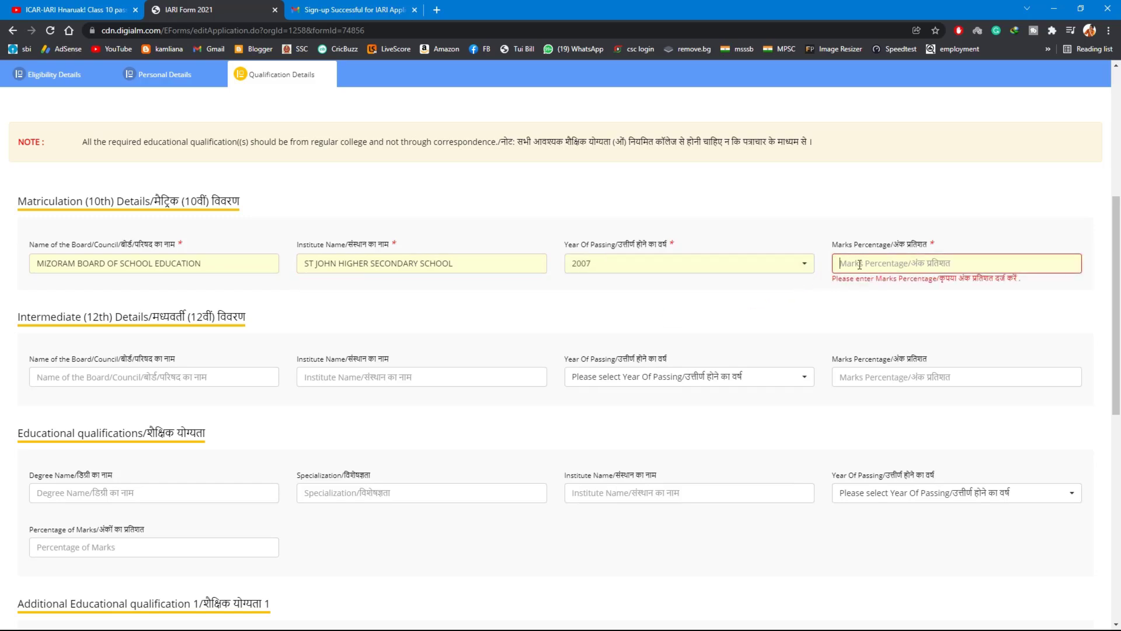
{"action": "type", "text": "81"}
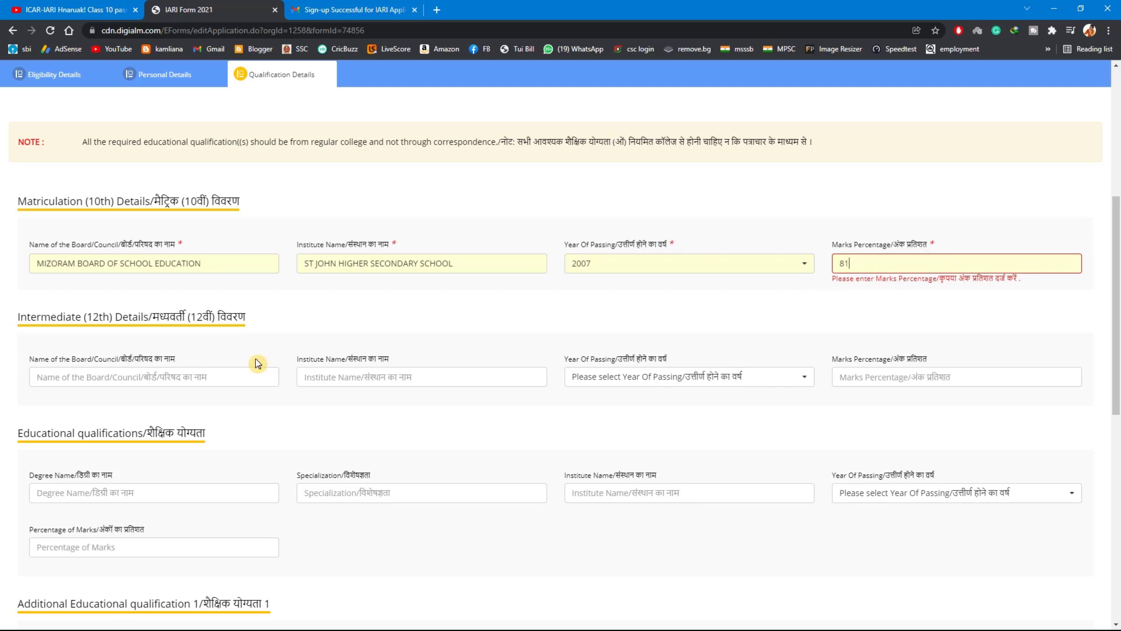
For the 12th details, enter MIZORAM BOARD OF SCHOOL EDUCATION as the board and ST JOHN HIGHER SECONDARY SCHOOL as the institute
{"action": "left_click", "coordinate": [181, 374]}
{"action": "type", "text": "MIZORAM BOARD OF SCHOOL EDUCATION"}
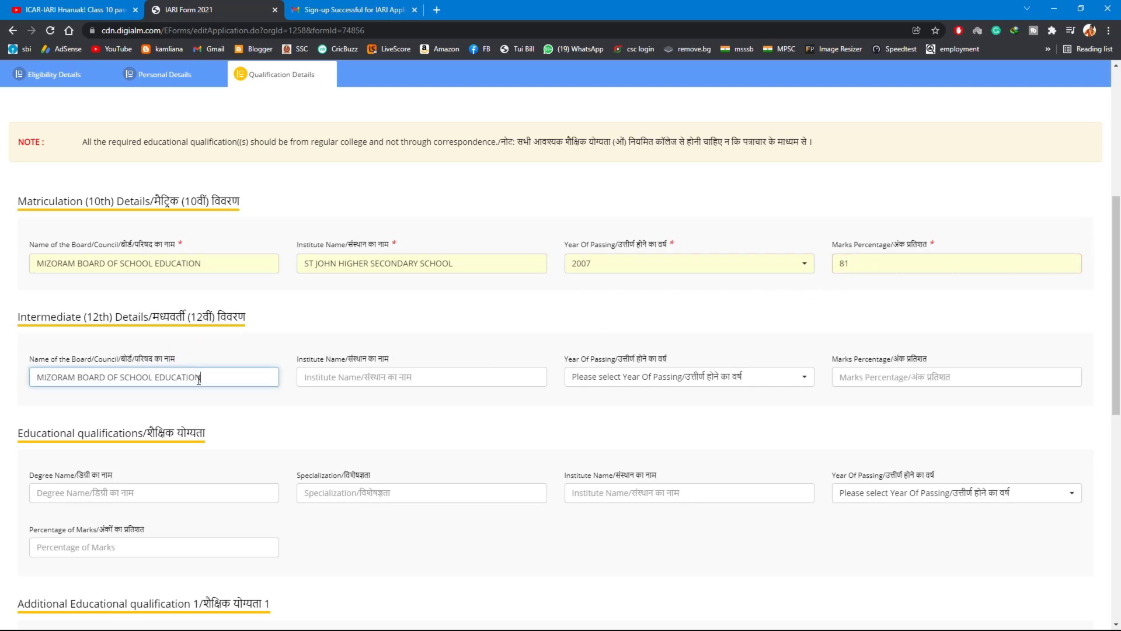
{"action": "left_click", "coordinate": [320, 382]}
{"action": "type", "text": "ST JOHN HIGHER SECONDARY SCHOOL"}
Set the 12th year of passing to 2009 and the marks percentage to 65
{"action": "left_click", "coordinate": [608, 379]}
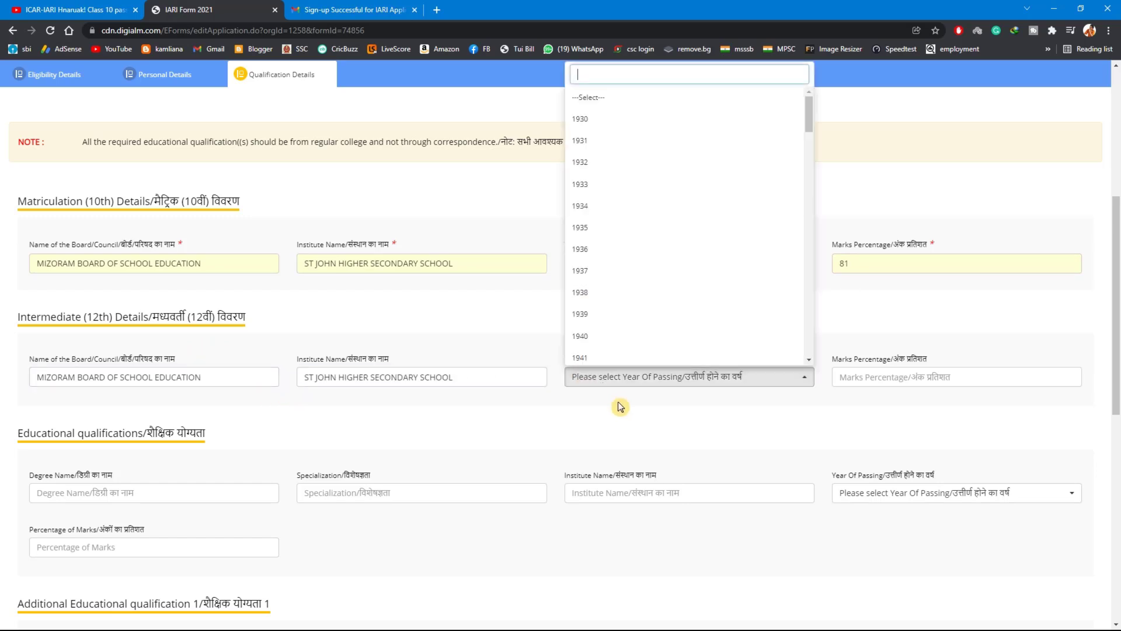
{"action": "left_click", "coordinate": [749, 310]}
{"action": "left_click", "coordinate": [884, 377]}
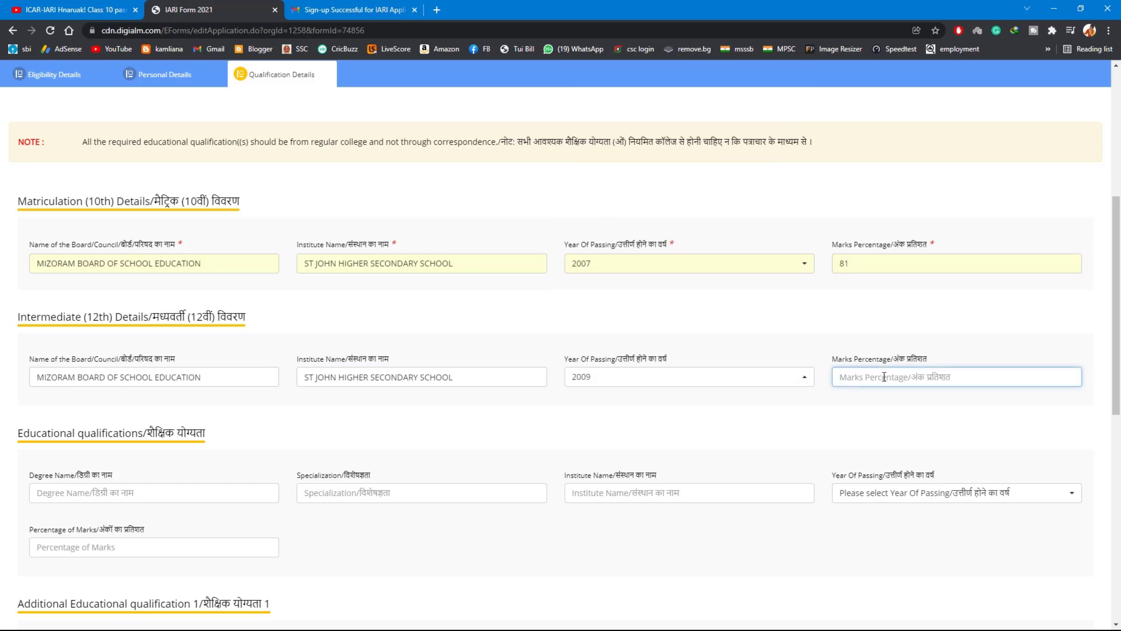
{"action": "type", "text": "65"}
Look through the fields for the degree and for additional educational qualifications 1 to 3, down to the end of the form
{"action": "scroll", "coordinate": [167, 440], "scroll_direction": "down", "scroll_amount": 1}
{"action": "left_click", "coordinate": [167, 439]}
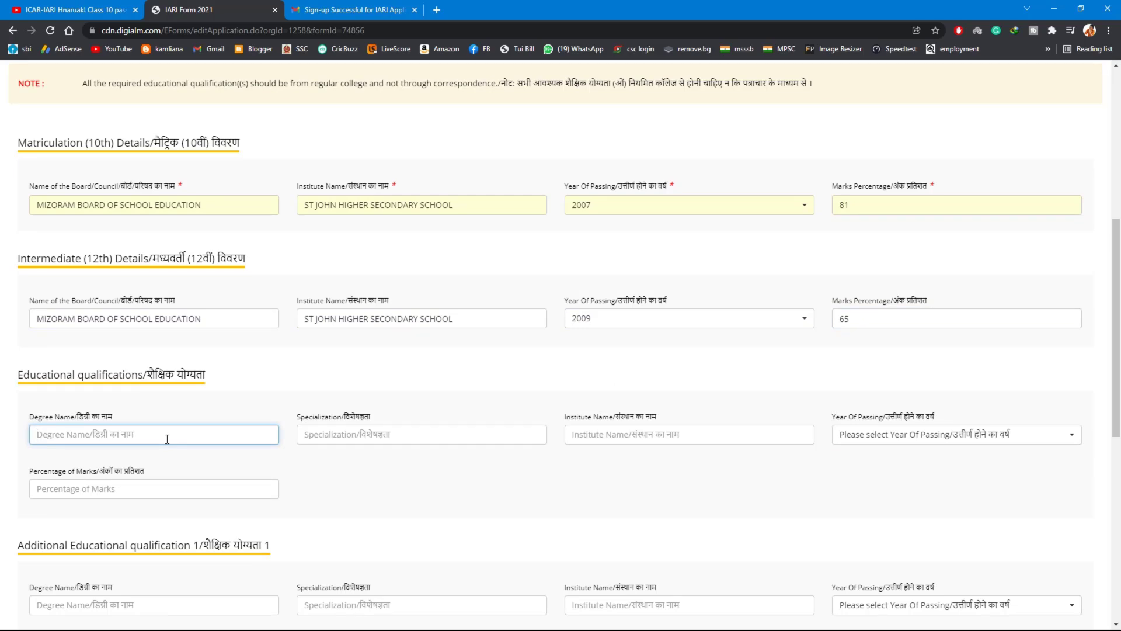
{"action": "scroll", "coordinate": [167, 439], "scroll_direction": "down", "scroll_amount": 3}
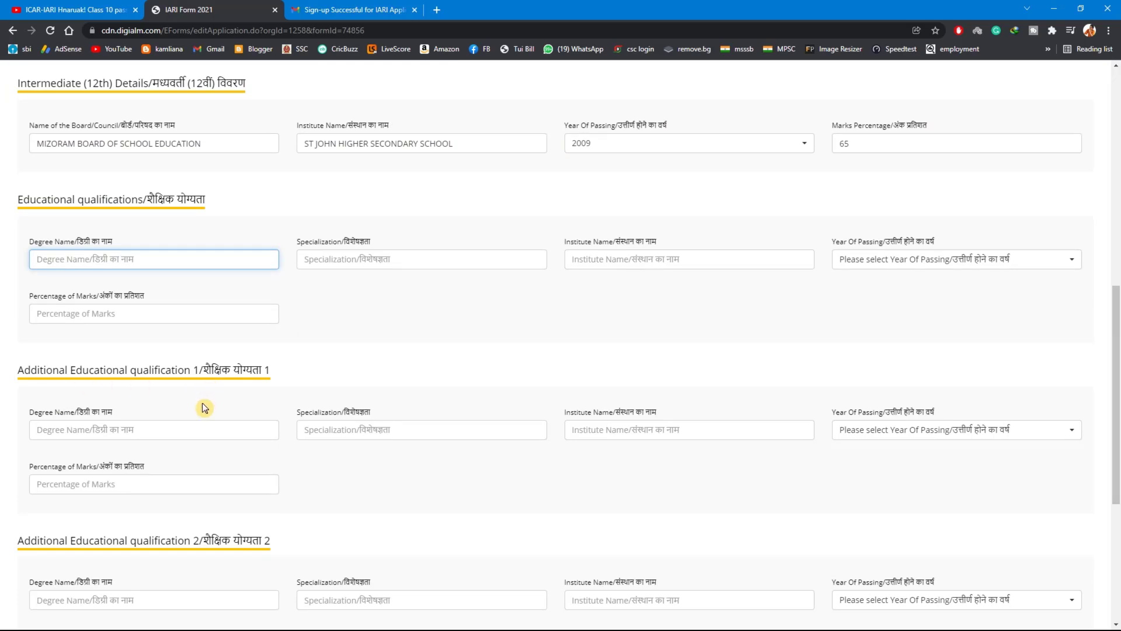
{"action": "left_click", "coordinate": [202, 429]}
{"action": "left_click", "coordinate": [348, 434]}
{"action": "scroll", "coordinate": [278, 440], "scroll_direction": "down", "scroll_amount": 4}
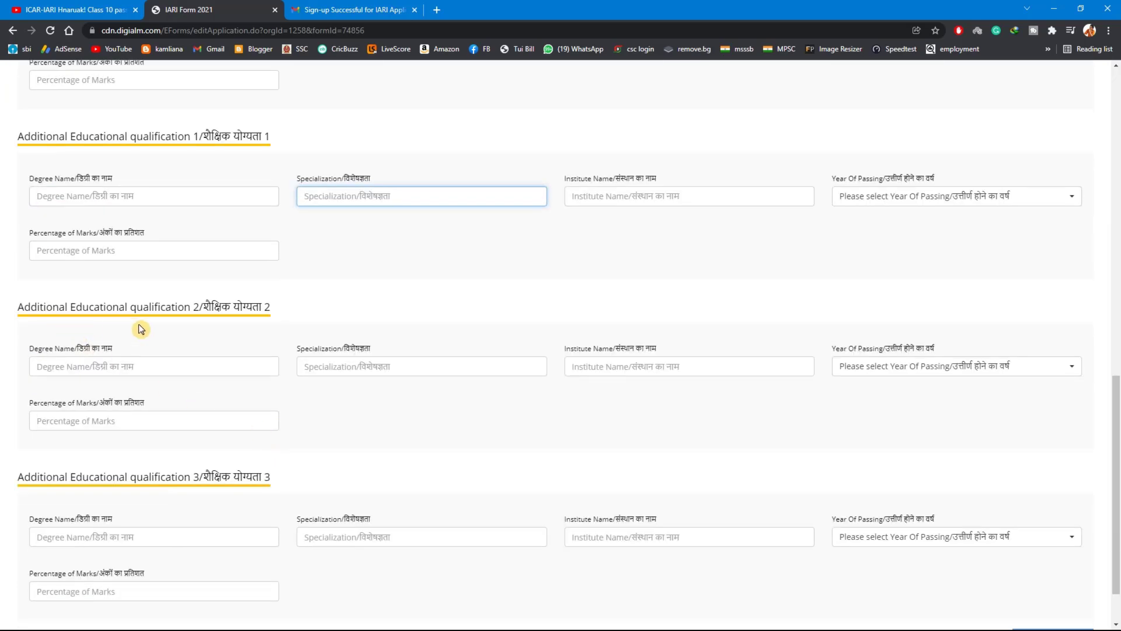
{"action": "left_click", "coordinate": [181, 363]}
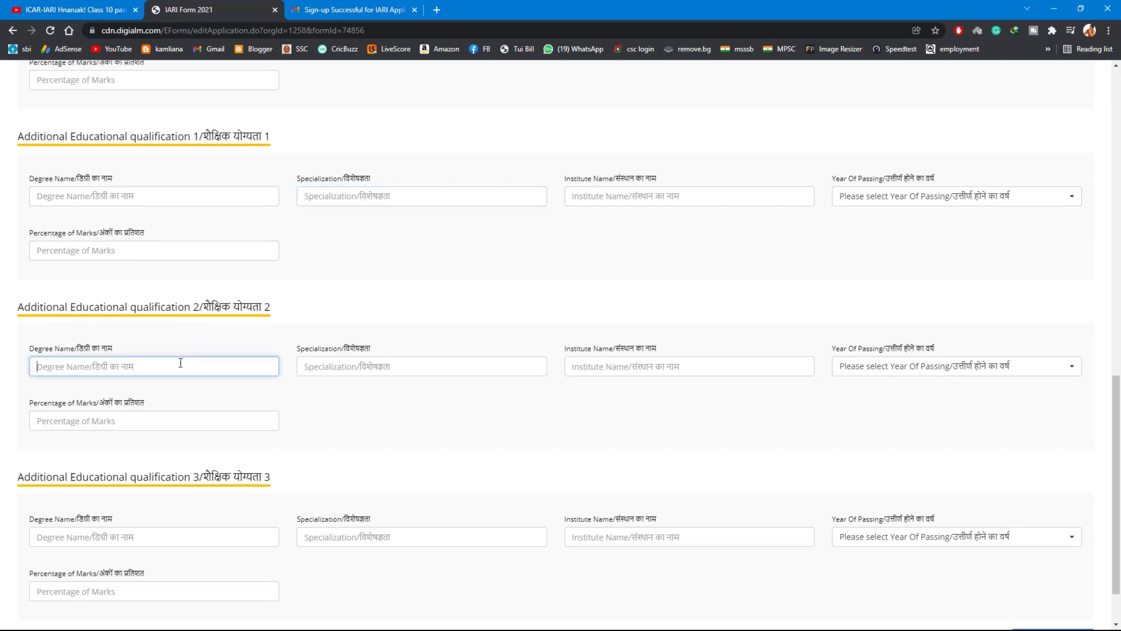
{"action": "scroll", "coordinate": [182, 411], "scroll_direction": "down", "scroll_amount": 1}
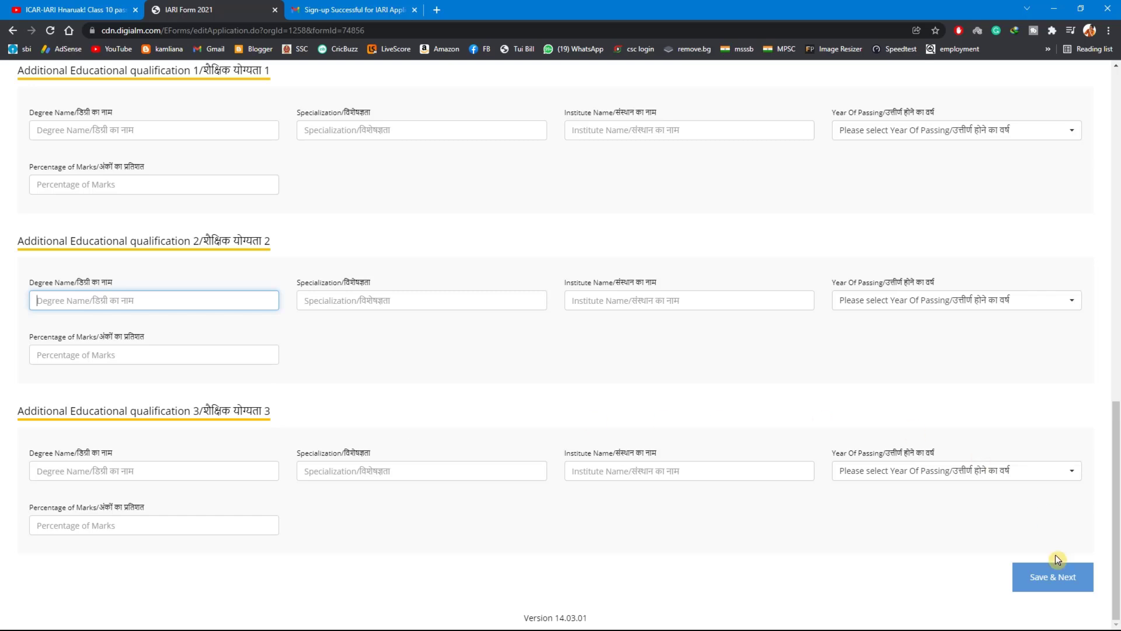
Save the qualification details, continue to the Declaration section and check the total fee to be paid
{"action": "left_click", "coordinate": [1072, 578]}
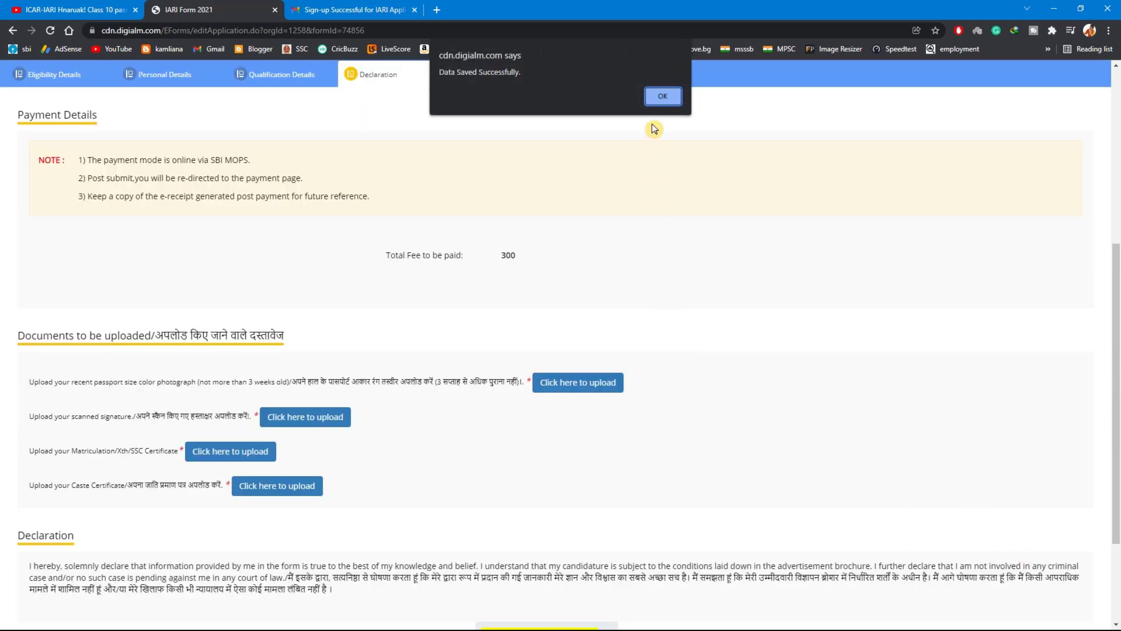
{"action": "left_click", "coordinate": [668, 96]}
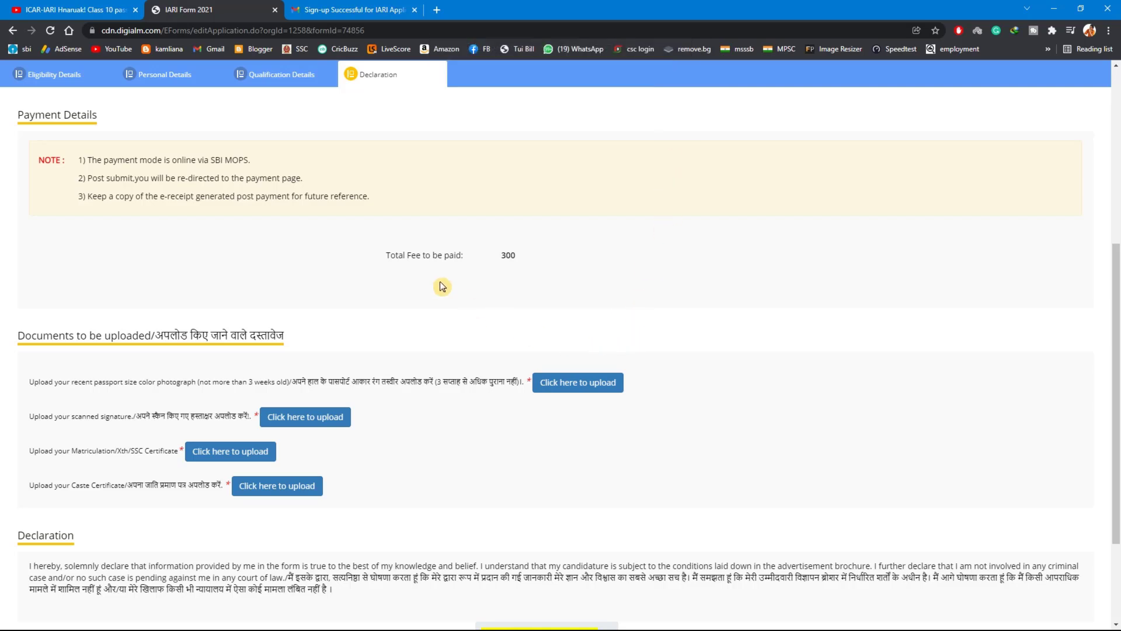
{"action": "left_click_drag", "start_coordinate": [398, 258], "coordinate": [537, 263]}
{"action": "left_click", "coordinate": [537, 264]}
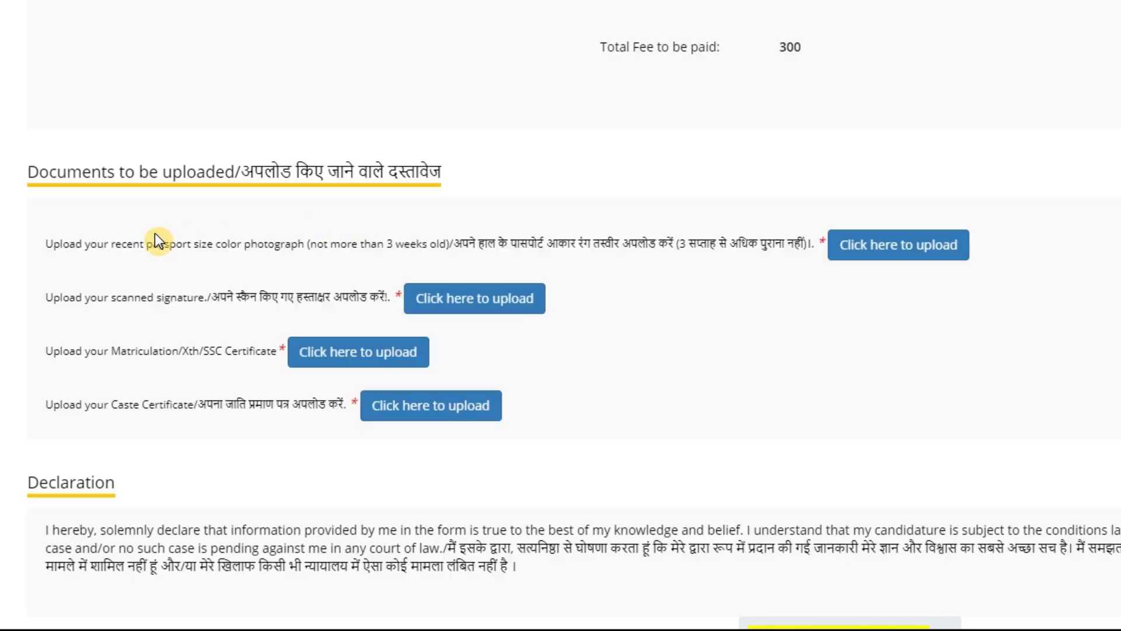
{"action": "left_click", "coordinate": [920, 250]}
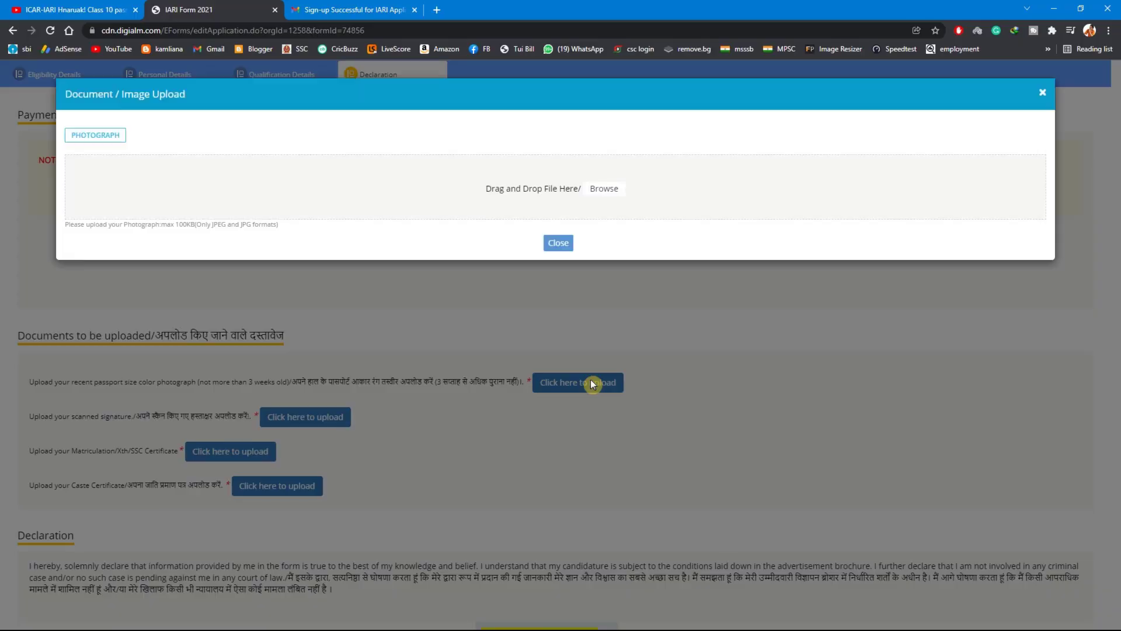
{"action": "left_click", "coordinate": [603, 188]}
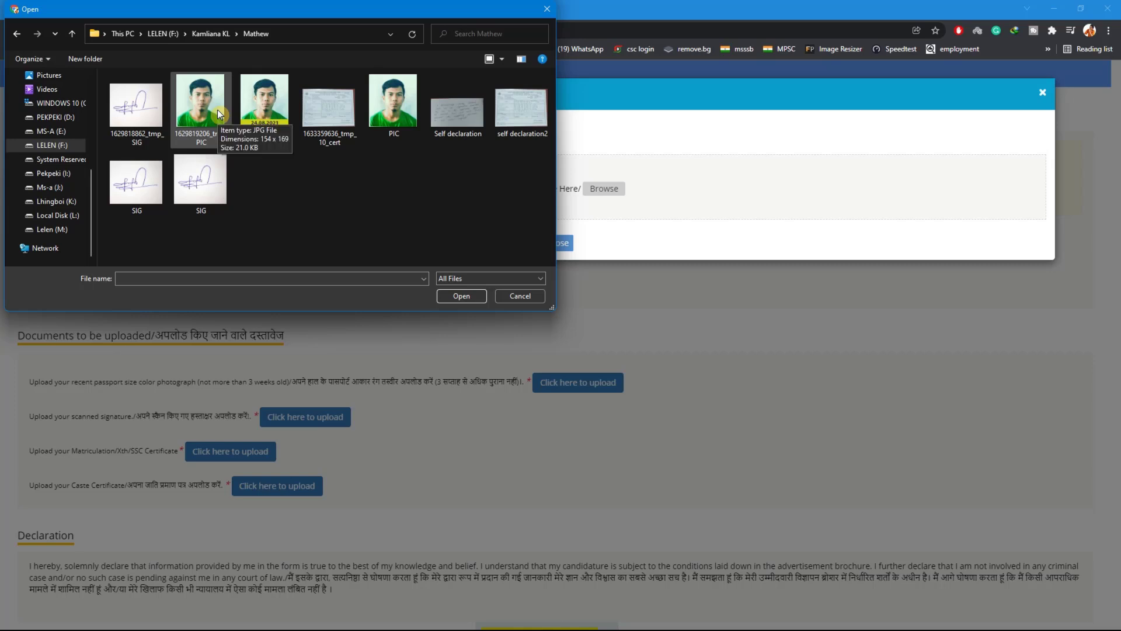
{"action": "left_click", "coordinate": [266, 110]}
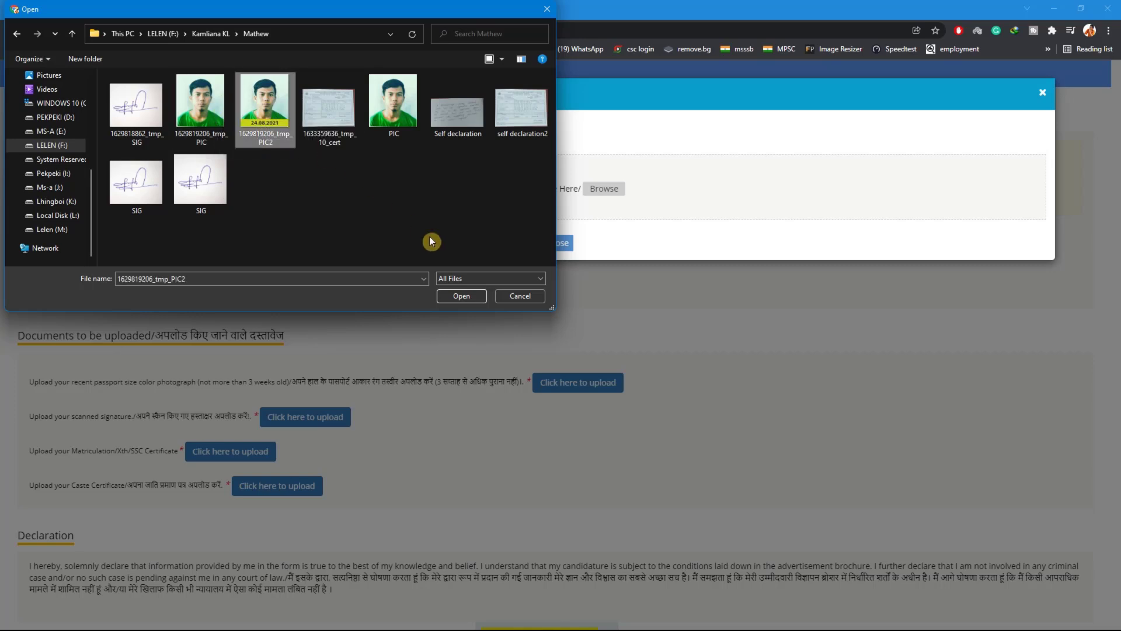
{"action": "left_click", "coordinate": [475, 299]}
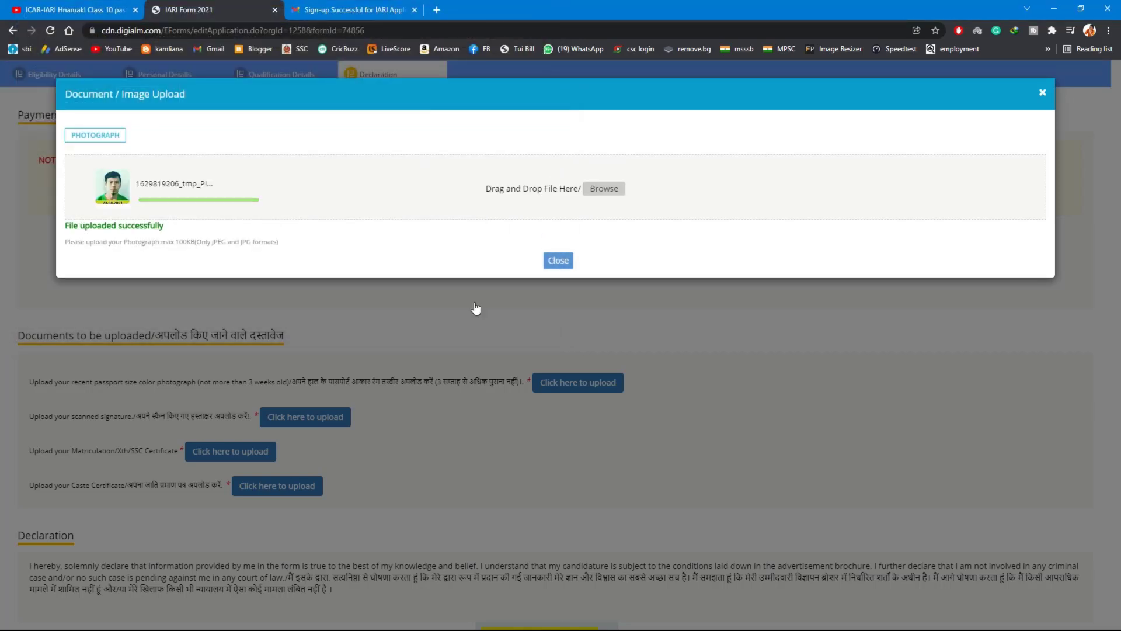
{"action": "left_click", "coordinate": [558, 261]}
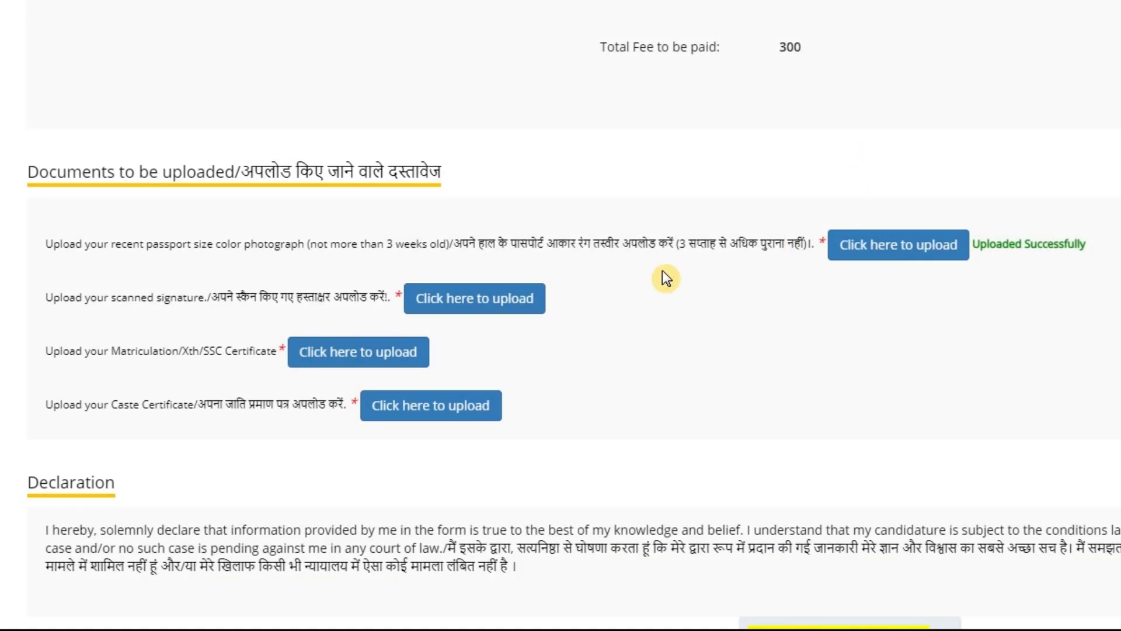
Check the signature file requirements and upload SIG.jpg as the scanned signature
{"action": "scroll", "coordinate": [666, 278], "scroll_direction": "down", "scroll_amount": 4}
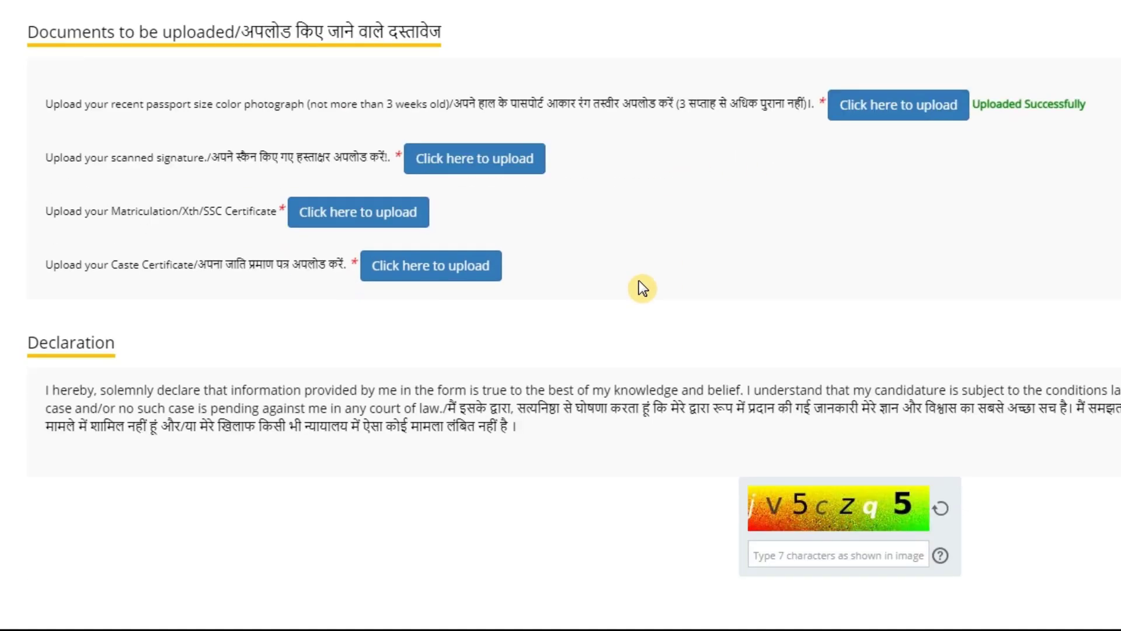
{"action": "left_click", "coordinate": [483, 79]}
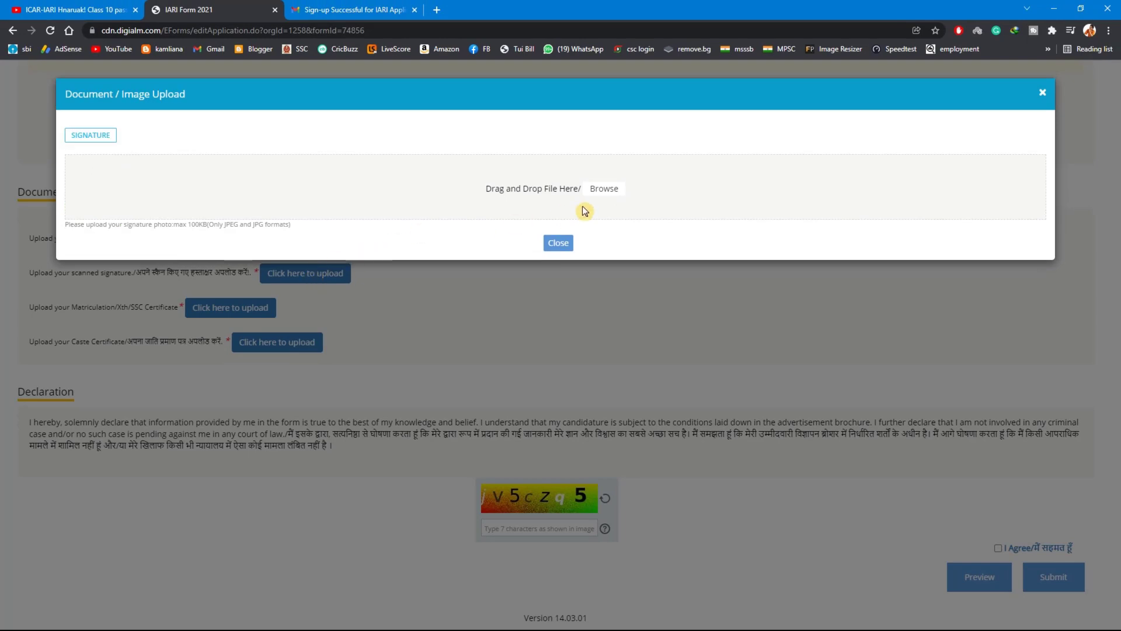
{"action": "left_click_drag", "start_coordinate": [191, 224], "coordinate": [200, 224]}
{"action": "left_click", "coordinate": [601, 189]}
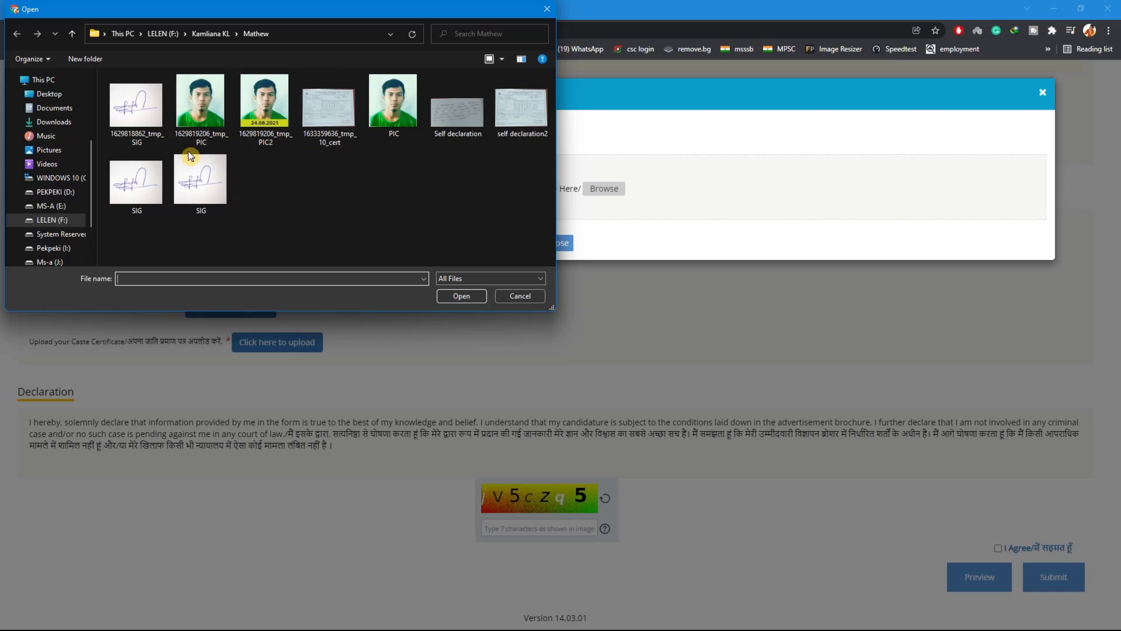
{"action": "left_click", "coordinate": [157, 174]}
{"action": "left_click", "coordinate": [448, 294]}
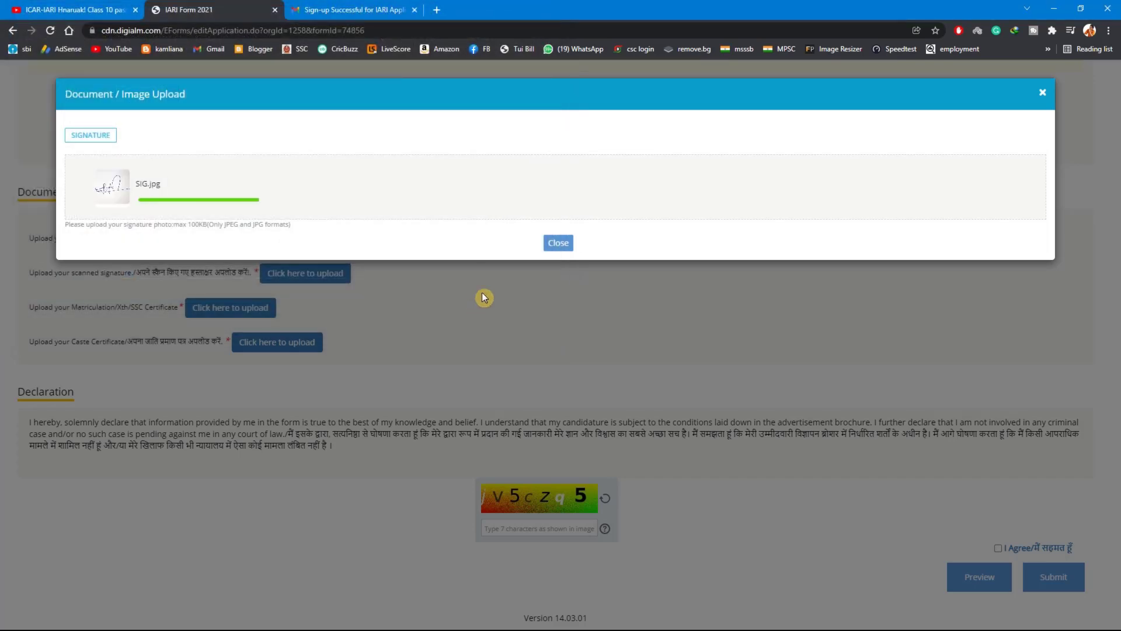
{"action": "left_click", "coordinate": [555, 261]}
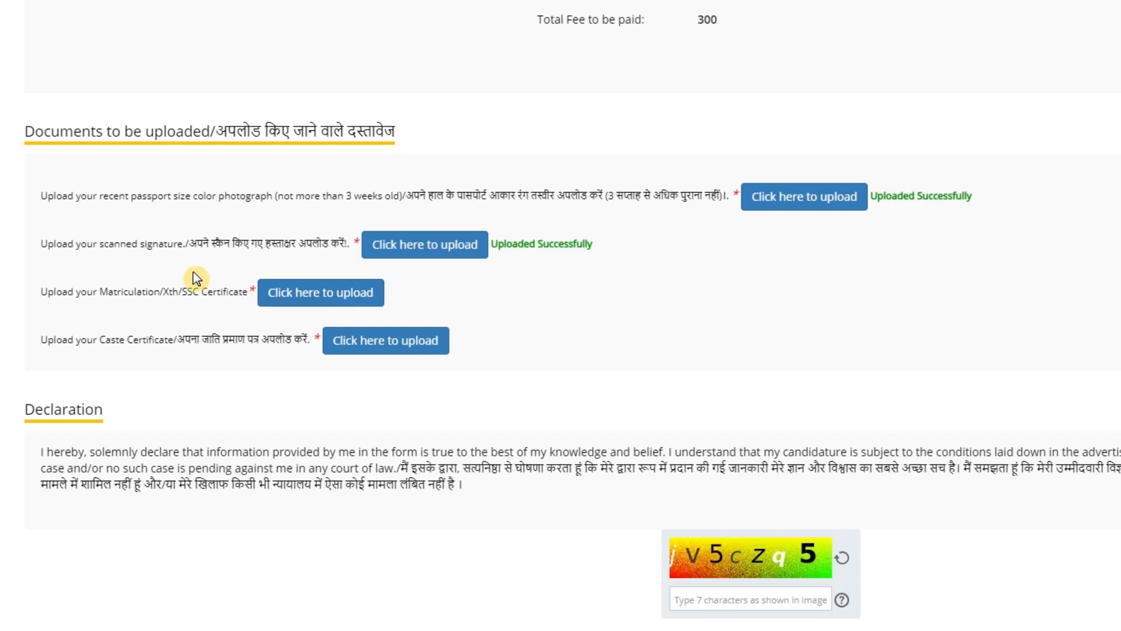
{"action": "left_click", "coordinate": [341, 298]}
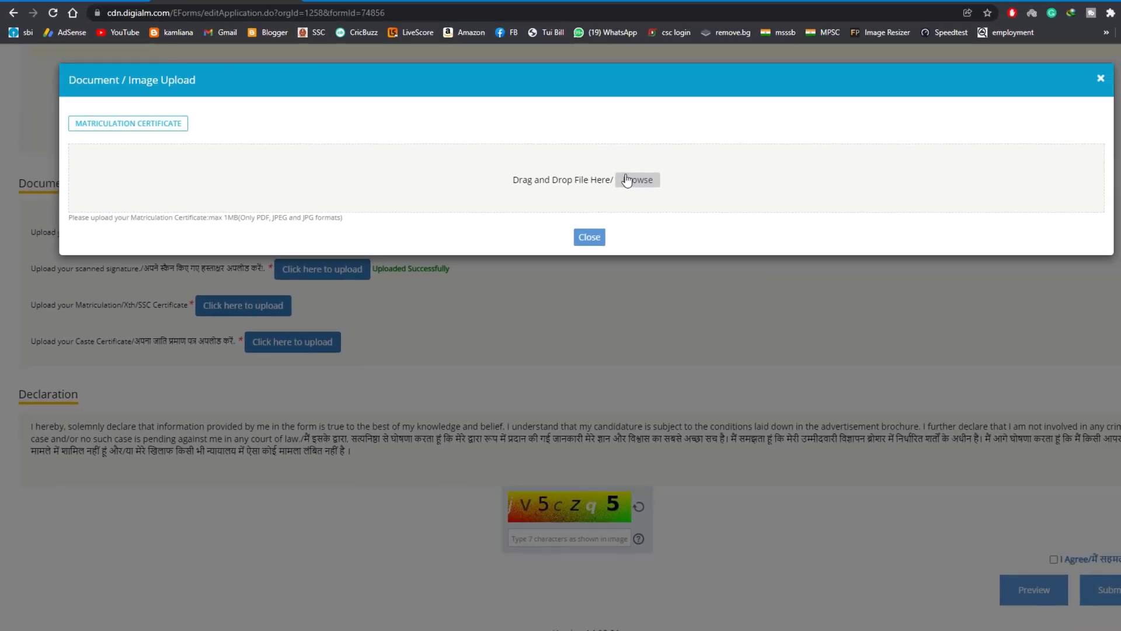
{"action": "left_click", "coordinate": [627, 180]}
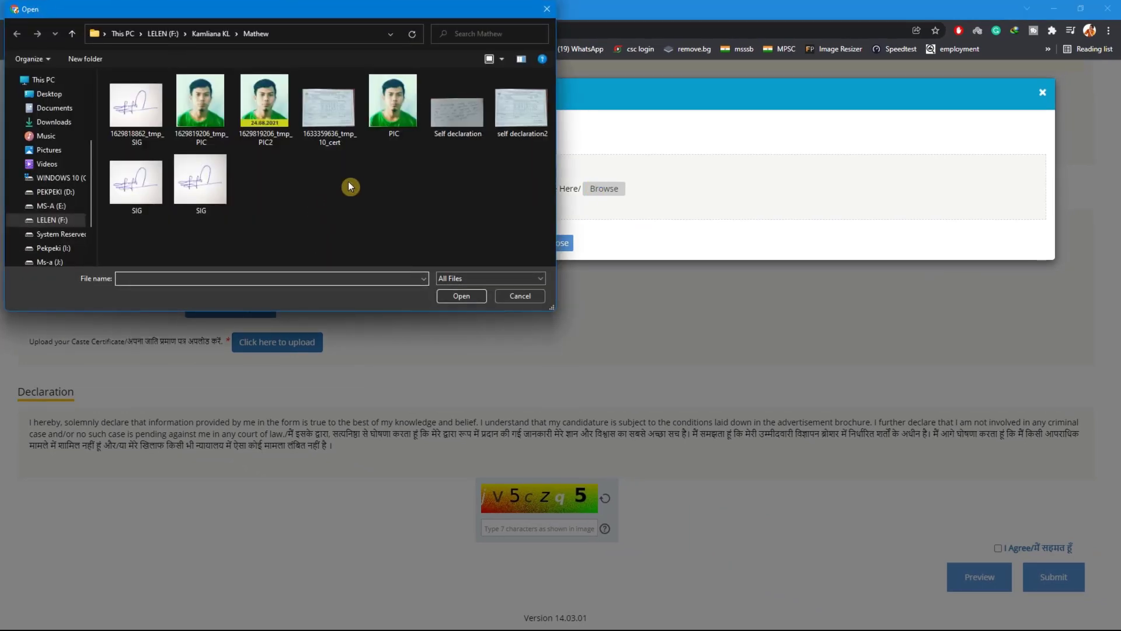
{"action": "left_click", "coordinate": [522, 128]}
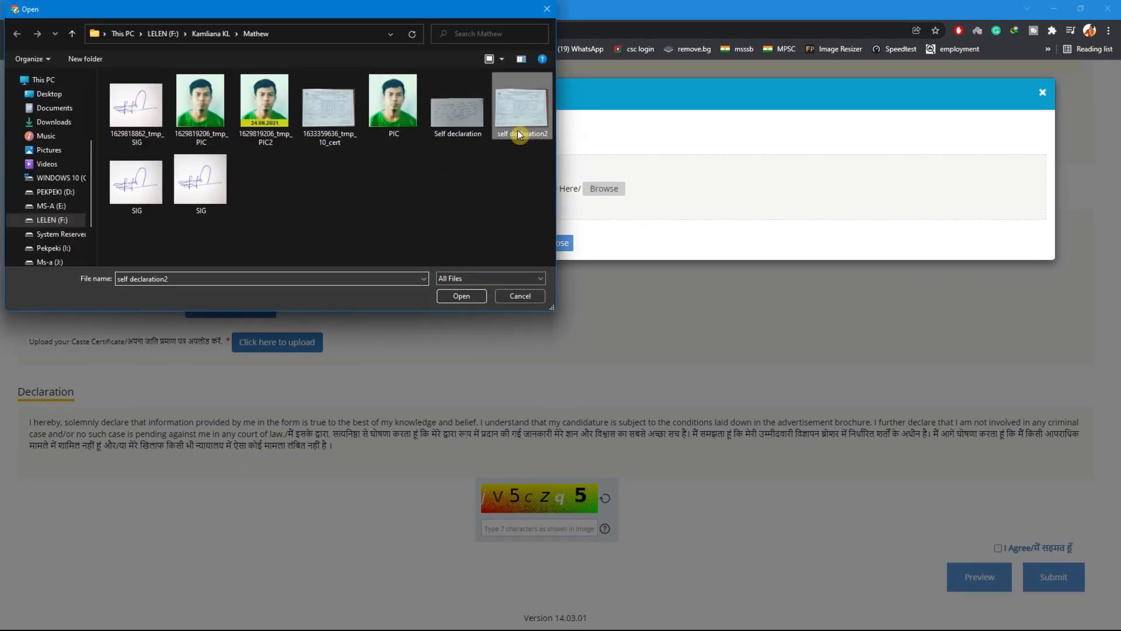
{"action": "left_click", "coordinate": [474, 295]}
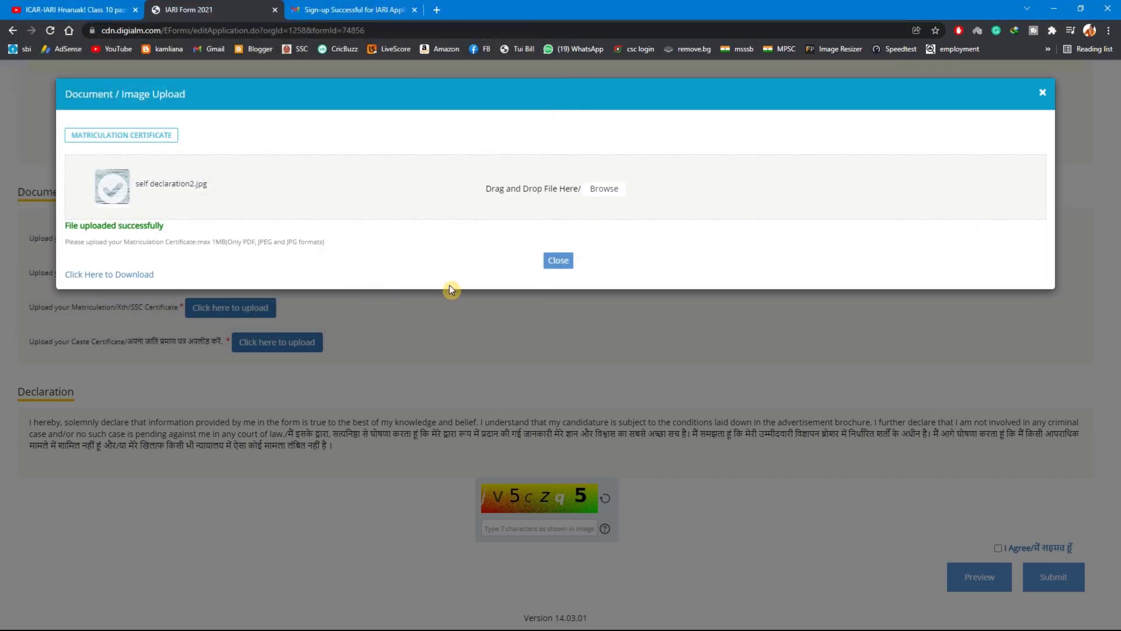
{"action": "left_click", "coordinate": [558, 261]}
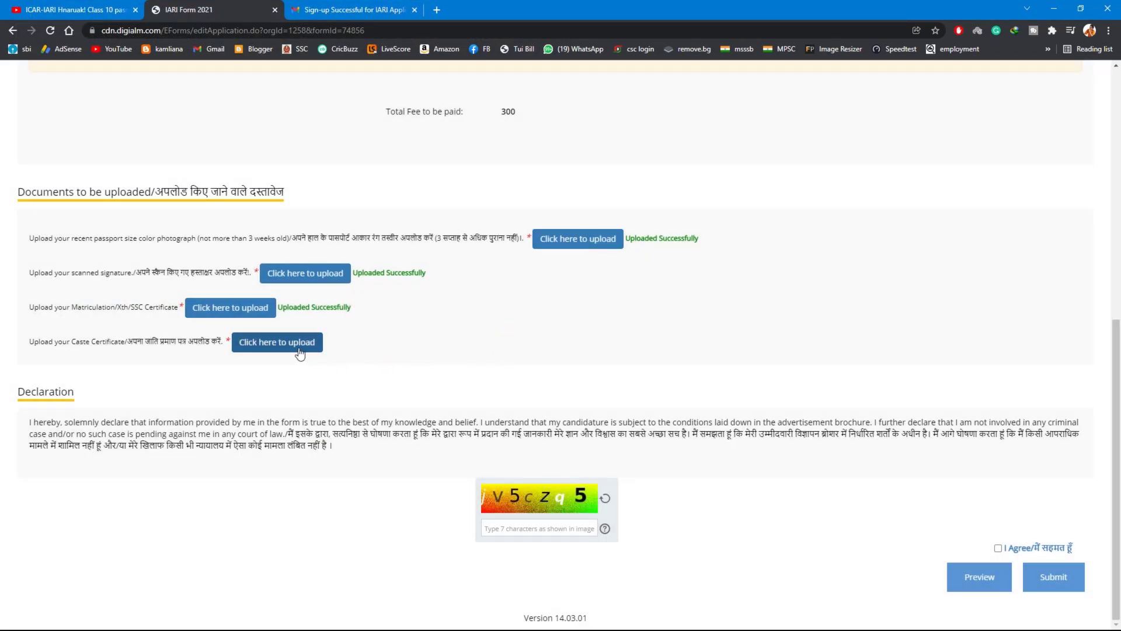
{"action": "left_click", "coordinate": [266, 345]}
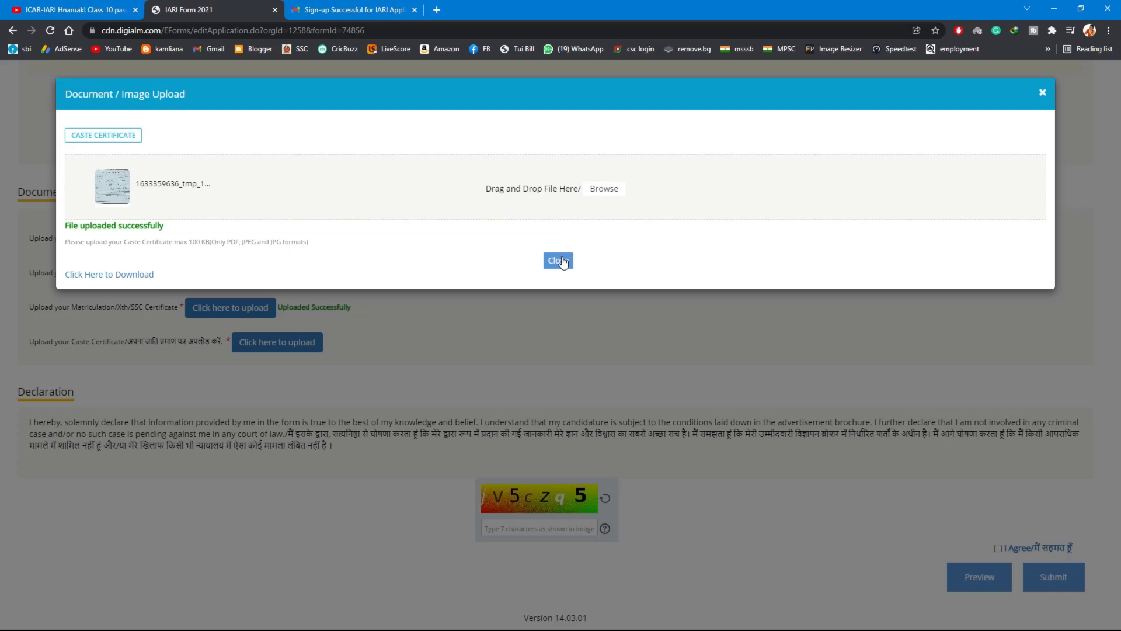
{"action": "left_click", "coordinate": [558, 261]}
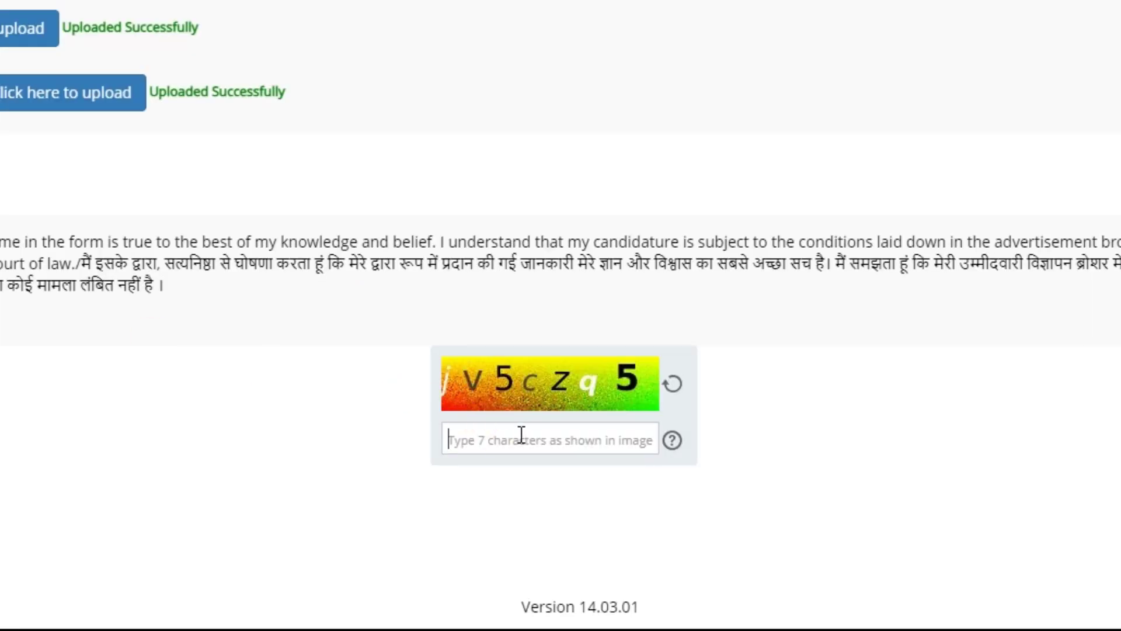
Enter the 7-character captcha code shown in the image and agree to the declaration
{"action": "left_click", "coordinate": [522, 434]}
{"action": "type", "text": "jV5cZ"}
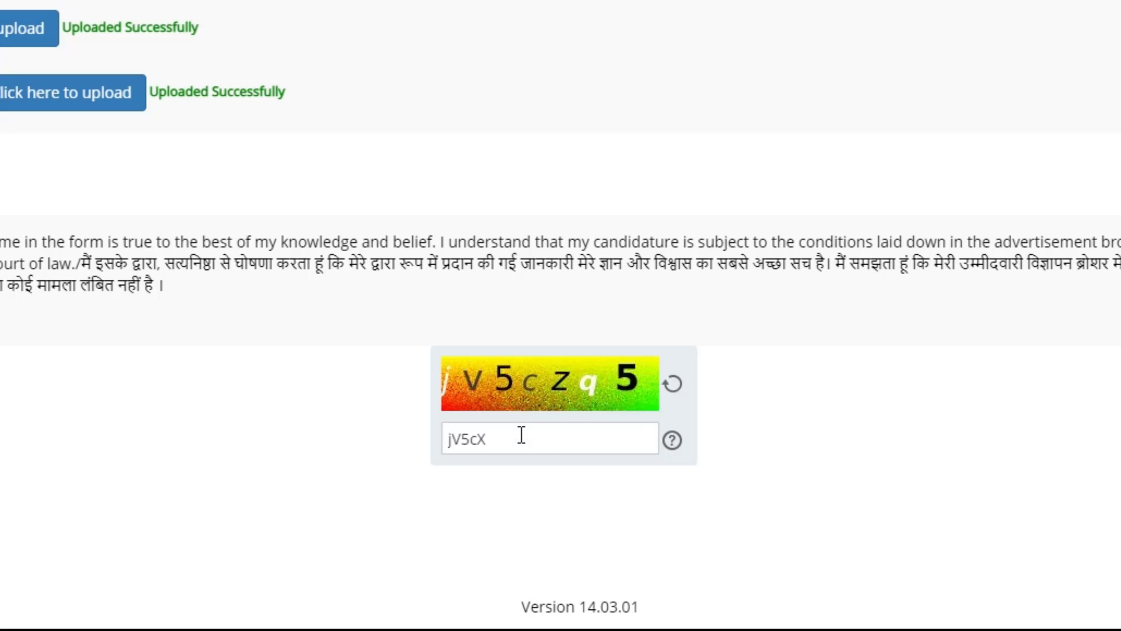
{"action": "type", "text": "q5"}
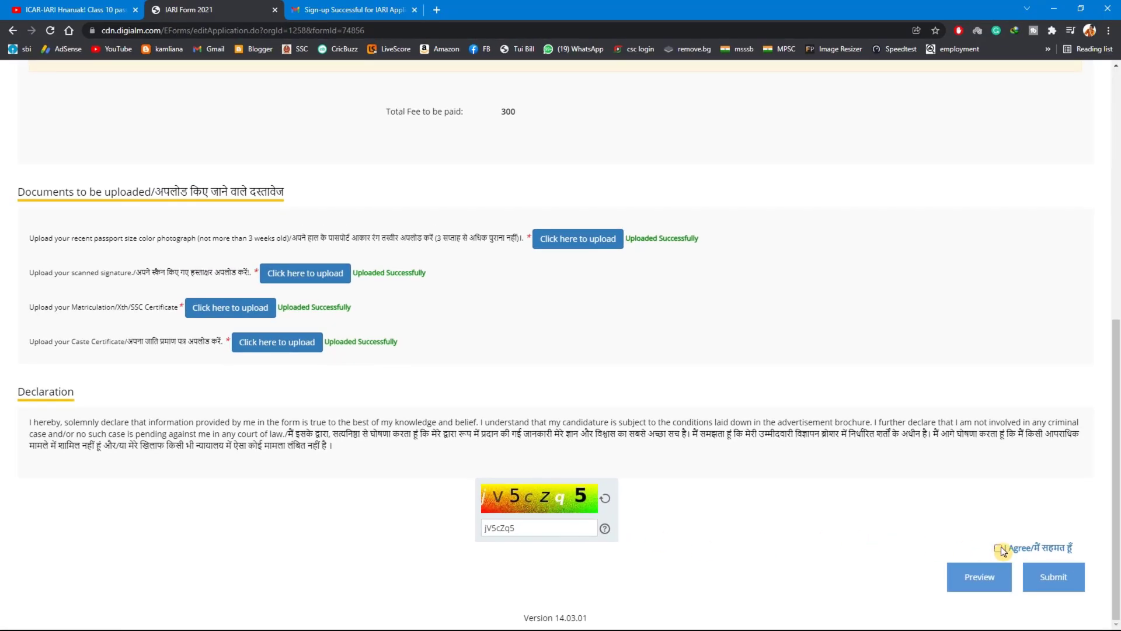
Preview the completed application, review its details from start to end, and close the preview
{"action": "left_click", "coordinate": [985, 580]}
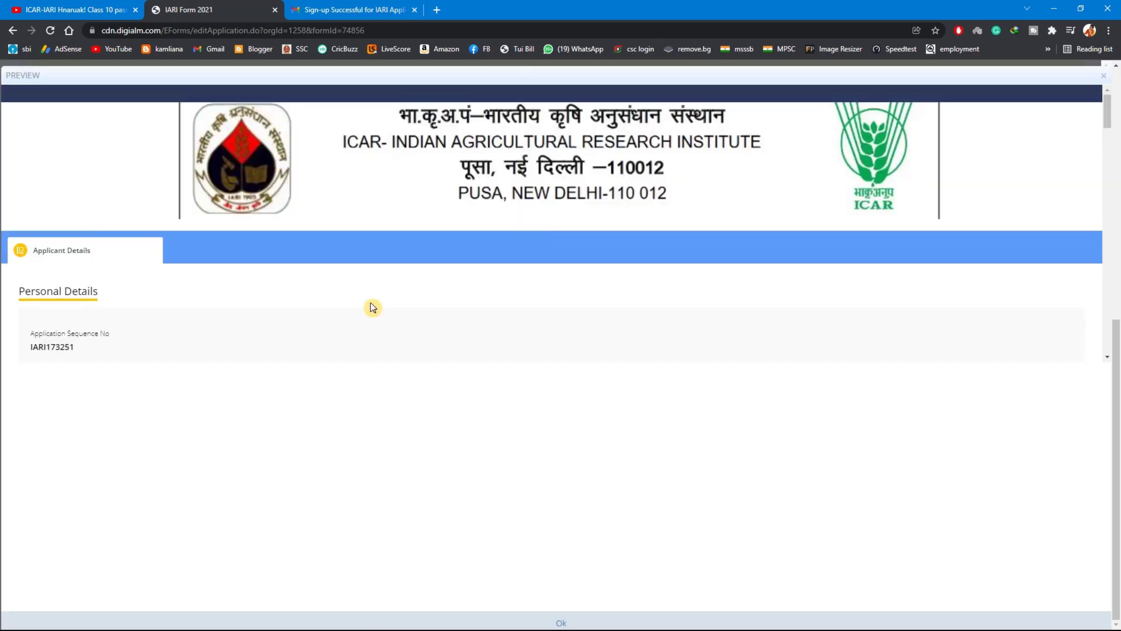
{"action": "scroll", "coordinate": [373, 308], "scroll_direction": "down", "scroll_amount": 15}
{"action": "scroll", "coordinate": [372, 308], "scroll_direction": "down", "scroll_amount": 15}
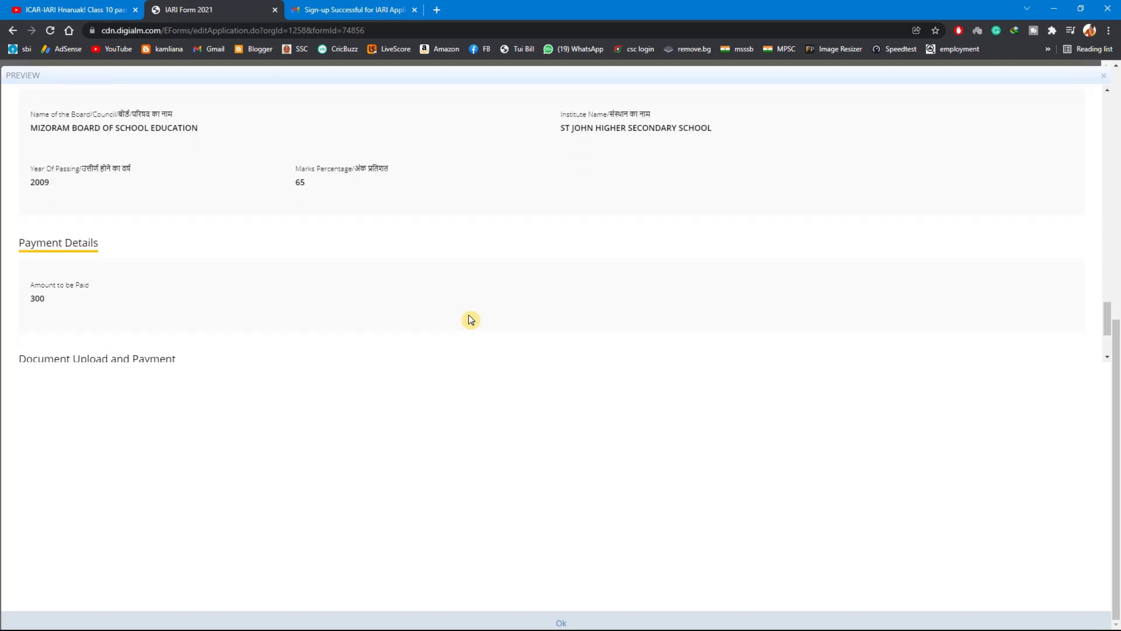
{"action": "scroll", "coordinate": [469, 318], "scroll_direction": "down", "scroll_amount": 4}
{"action": "scroll", "coordinate": [469, 317], "scroll_direction": "up", "scroll_amount": 10}
{"action": "scroll", "coordinate": [468, 316], "scroll_direction": "up", "scroll_amount": 10}
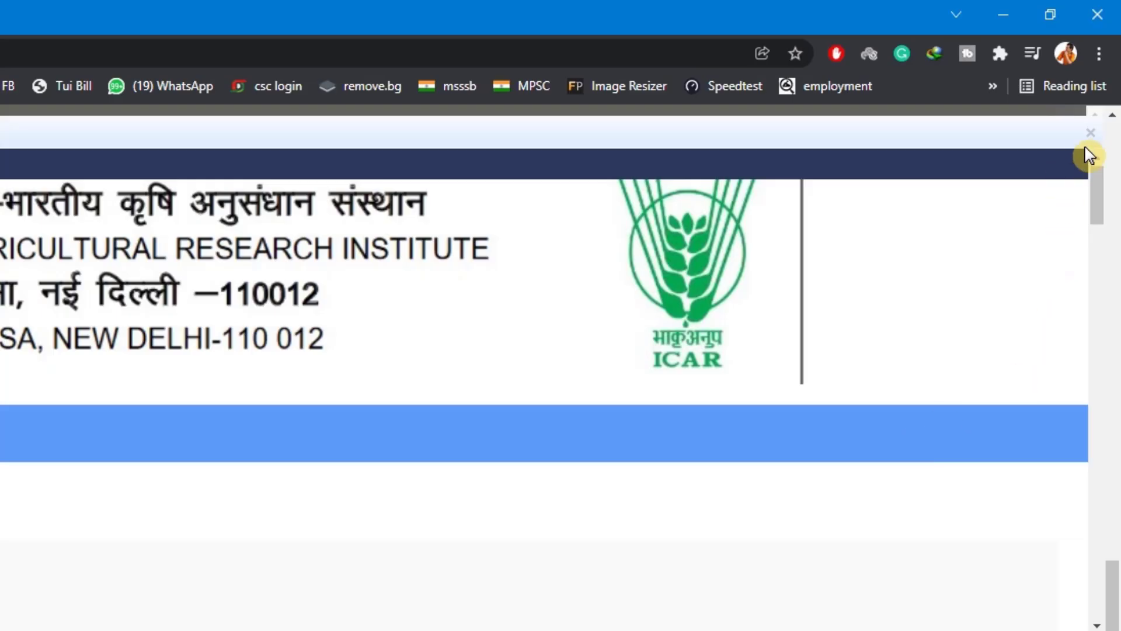
{"action": "left_click", "coordinate": [1091, 136]}
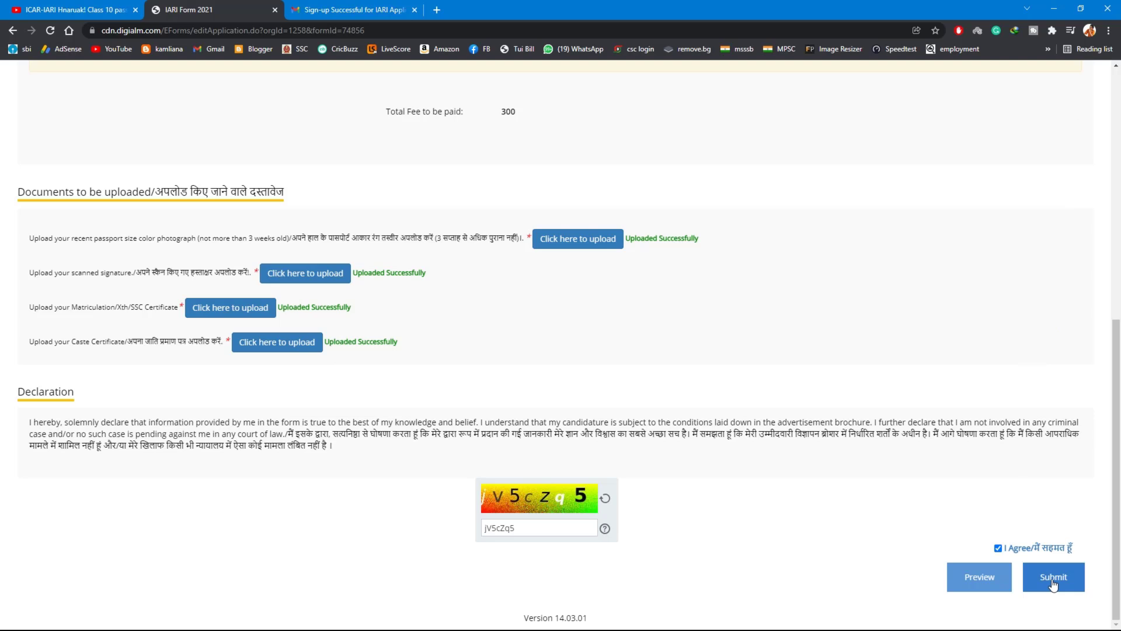
Submit the application, confirm the submission and agree to the privacy notice
{"action": "left_click", "coordinate": [1053, 584]}
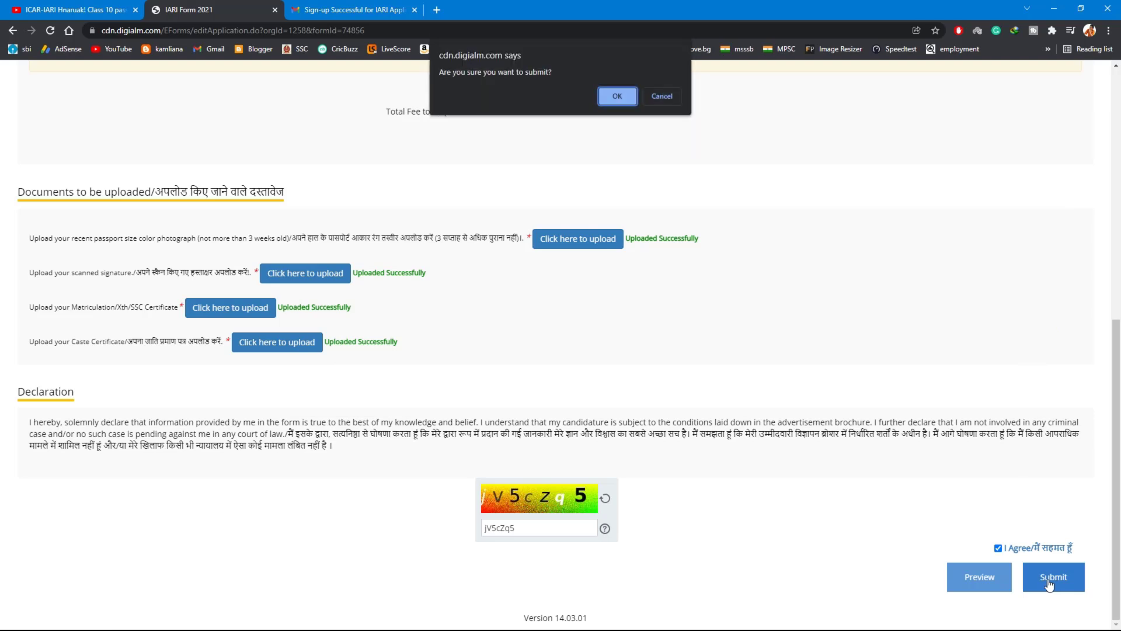
{"action": "left_click", "coordinate": [621, 95]}
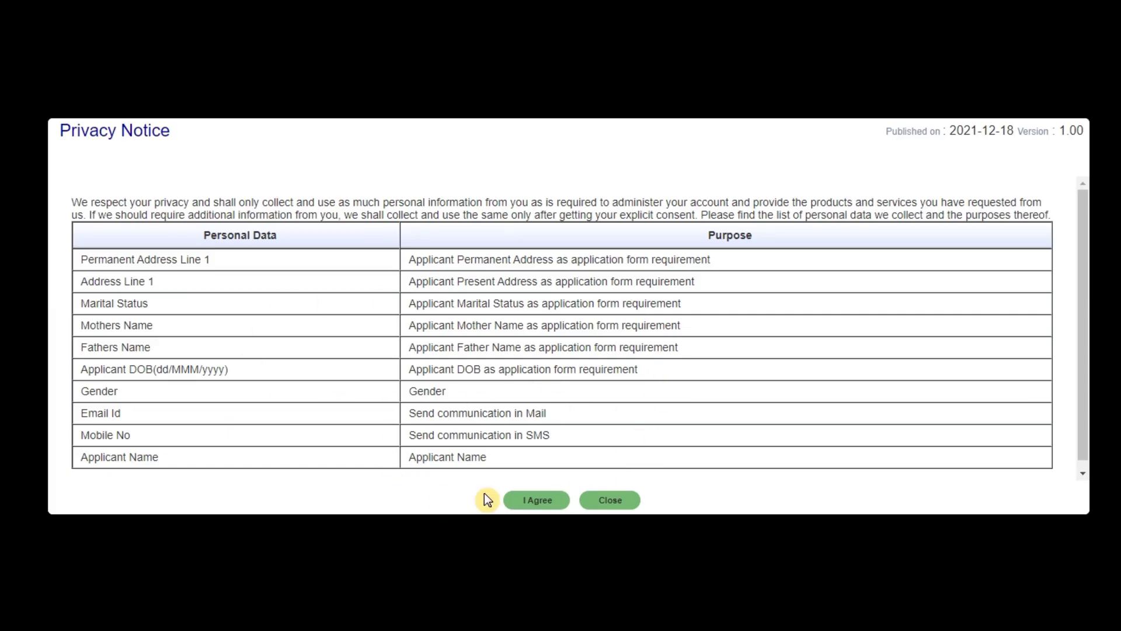
{"action": "left_click", "coordinate": [537, 502]}
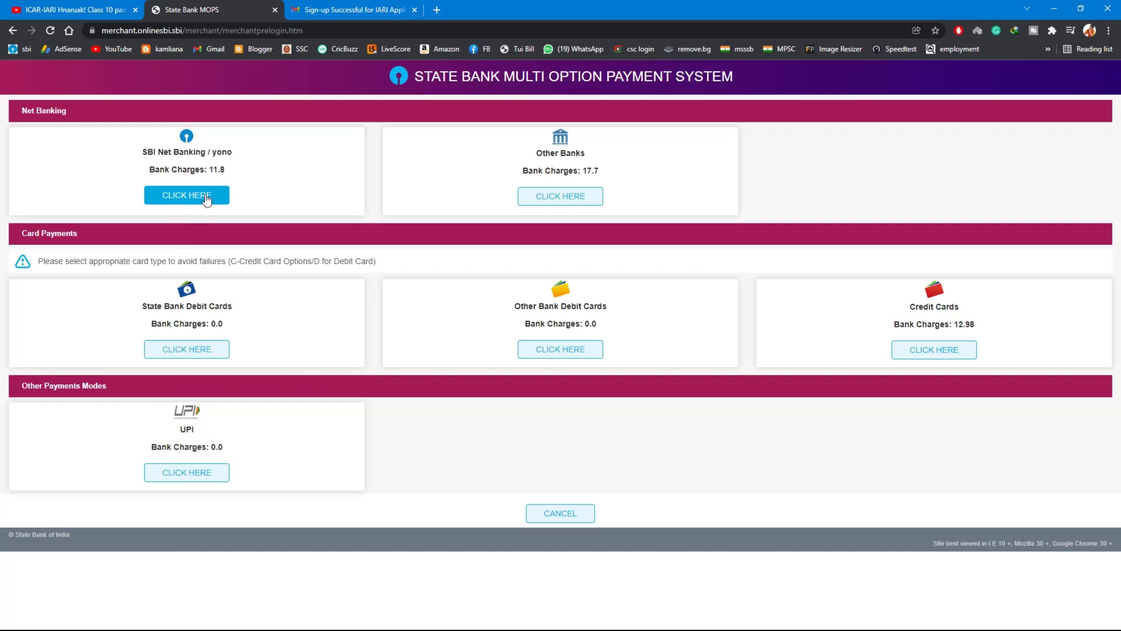
Choose UPI as the payment mode and generate a QR code for paying the application fee
{"action": "left_click", "coordinate": [188, 476]}
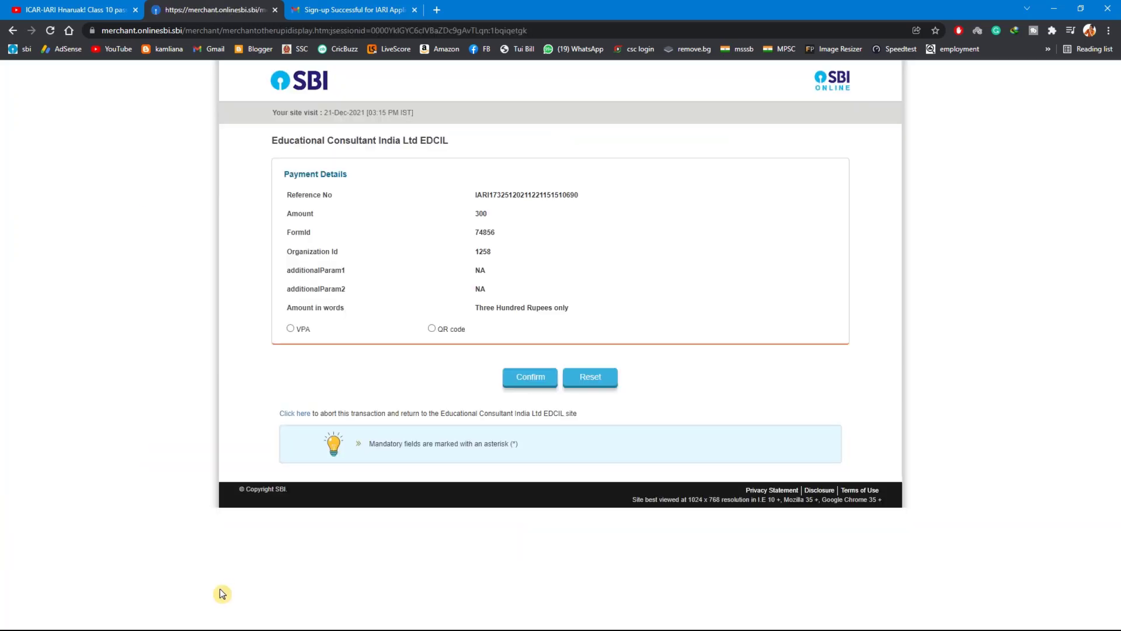
{"action": "left_click", "coordinate": [431, 329]}
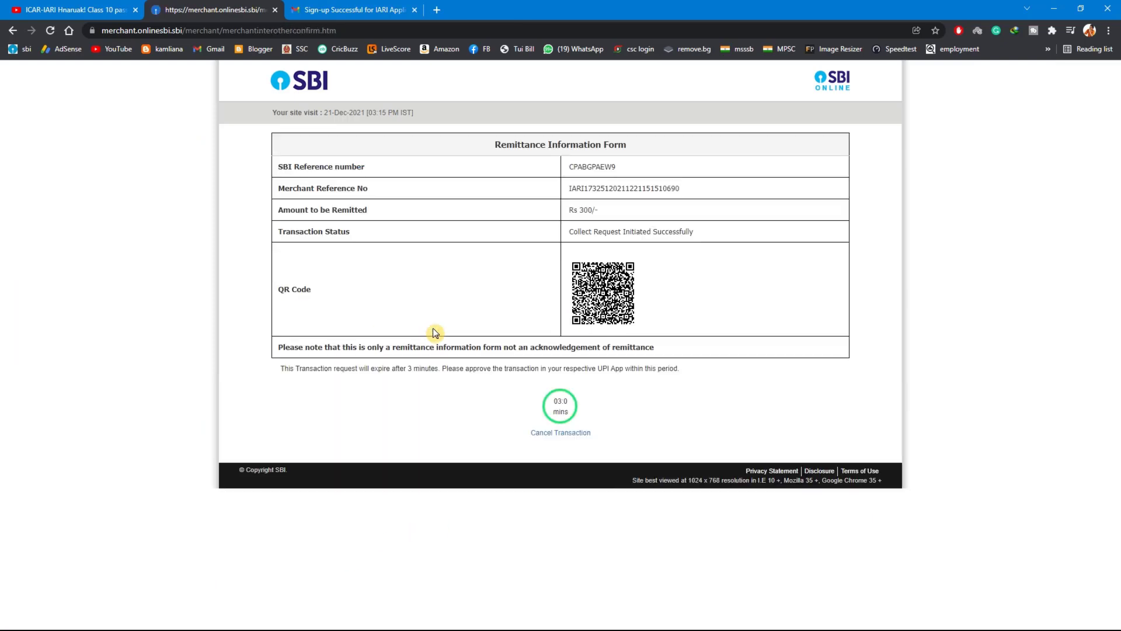